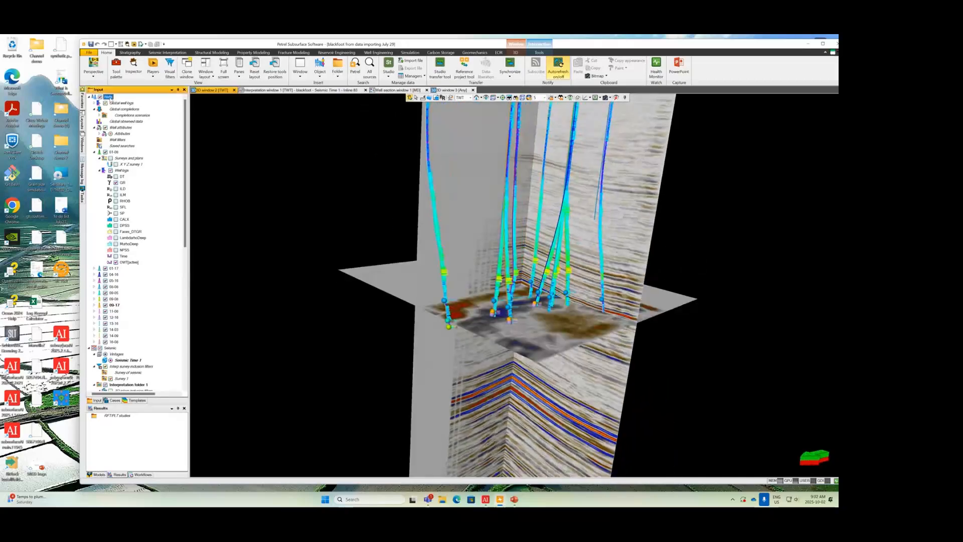
Step: Review the seismic data, interpretation folder and imported well tops in the Petrel project's data tree
{"action": "scroll", "coordinate": [126, 261], "scroll_direction": "down", "scroll_amount": 6}
{"action": "left_click", "coordinate": [110, 244]}
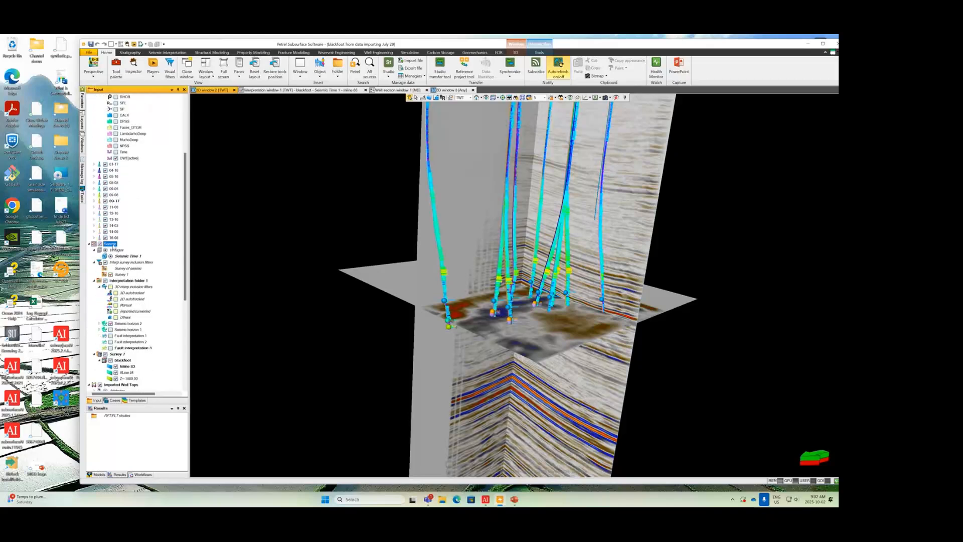
{"action": "scroll", "coordinate": [113, 261], "scroll_direction": "down", "scroll_amount": 6}
{"action": "scroll", "coordinate": [121, 270], "scroll_direction": "down", "scroll_amount": 2}
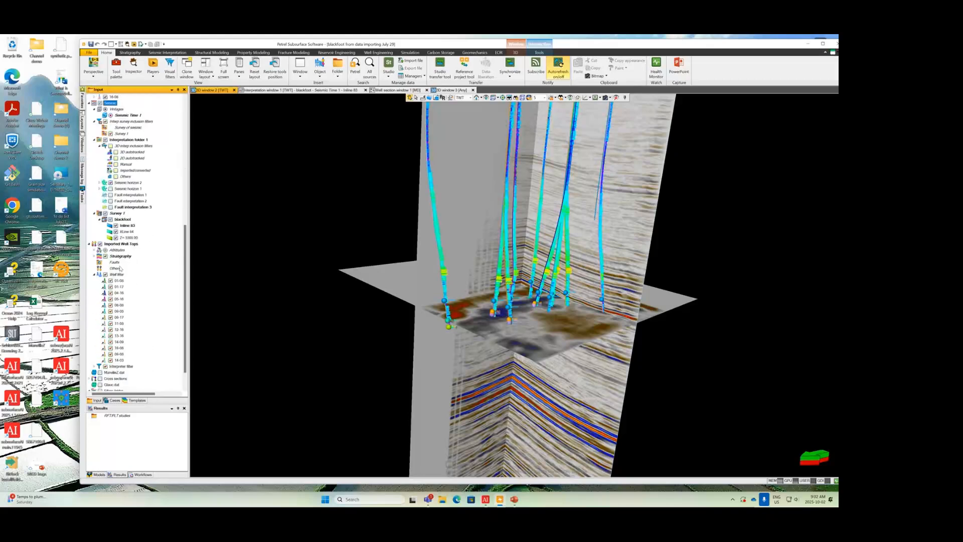
{"action": "left_click", "coordinate": [121, 244]}
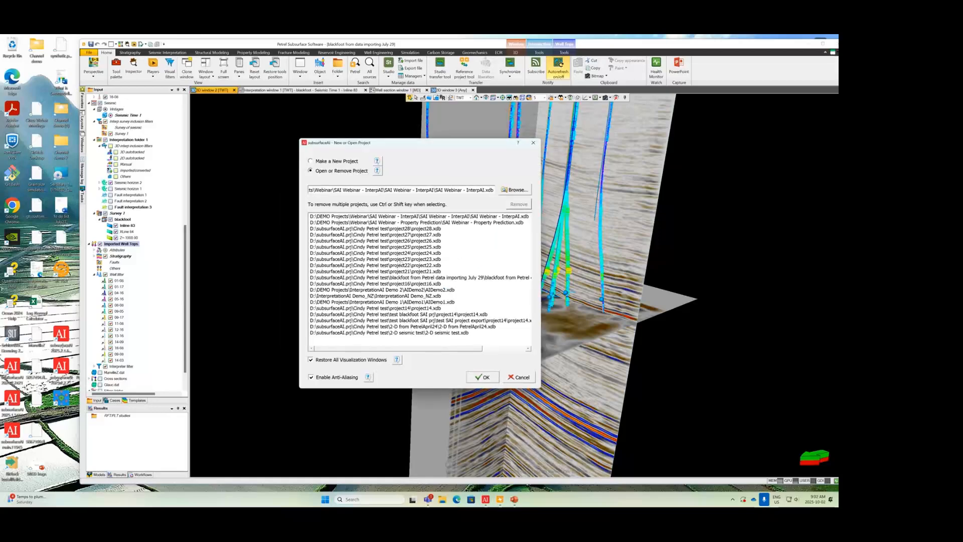
Step: Switch to subsurfaceAI, create a new project named project29, and start a data exchange with Petrel
{"action": "left_click", "coordinate": [344, 161]}
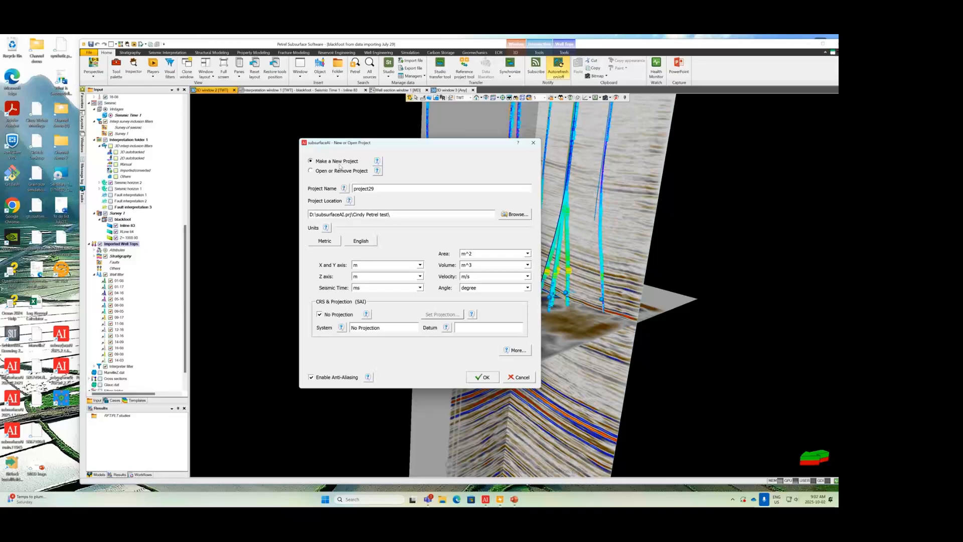
{"action": "left_click", "coordinate": [483, 377]}
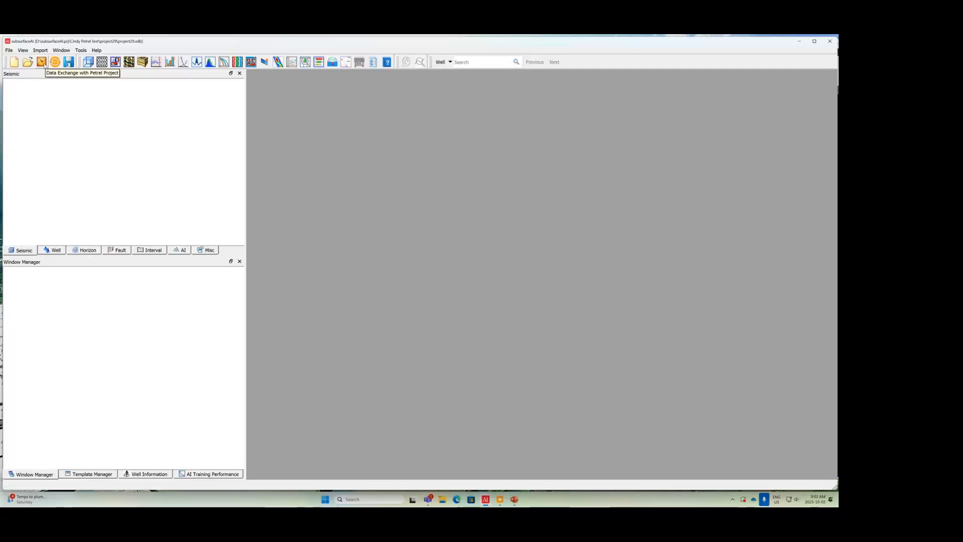
{"action": "left_click", "coordinate": [42, 63]}
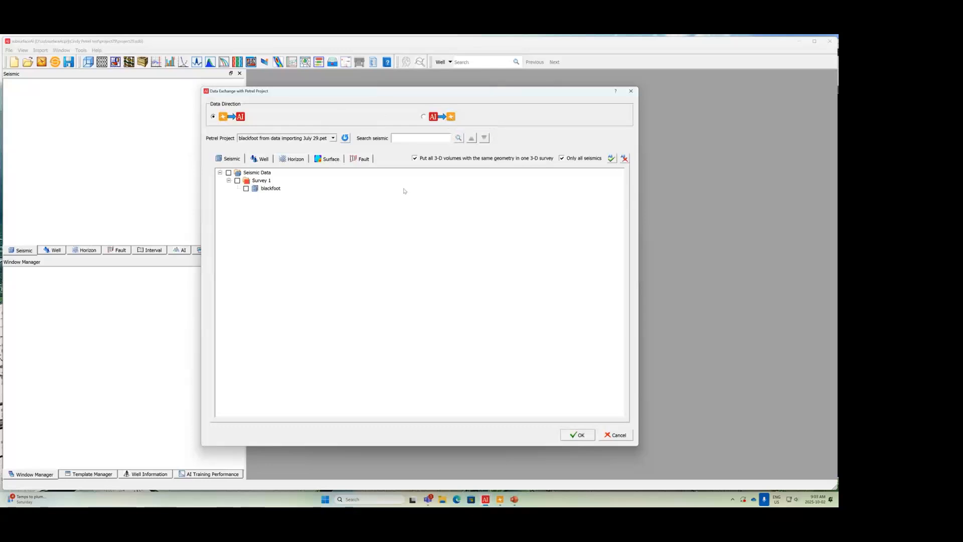
Step: Review which Petrel project is offered and its seismic, well, horizon, surface and fault data available for exchange
{"action": "left_click", "coordinate": [333, 137]}
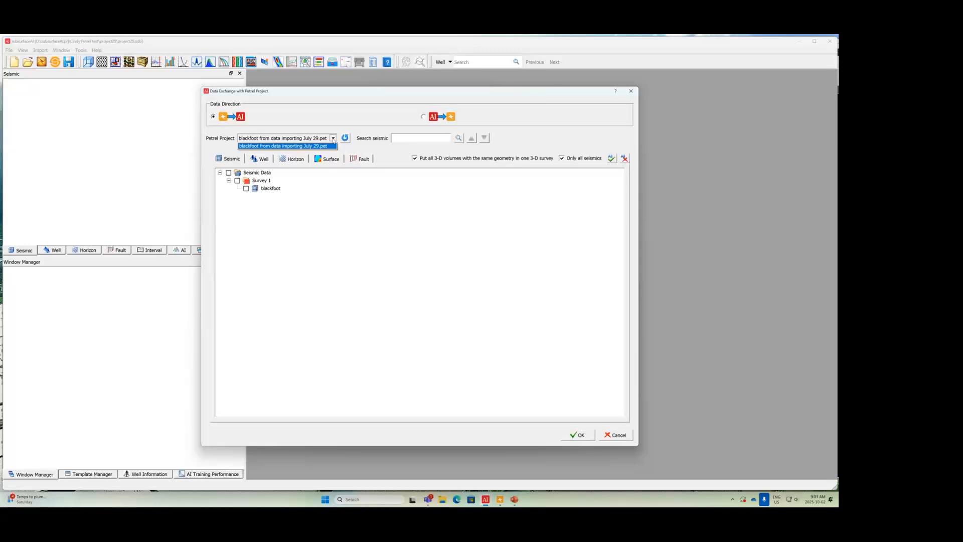
{"action": "left_click", "coordinate": [333, 139]}
{"action": "left_click", "coordinate": [405, 136]}
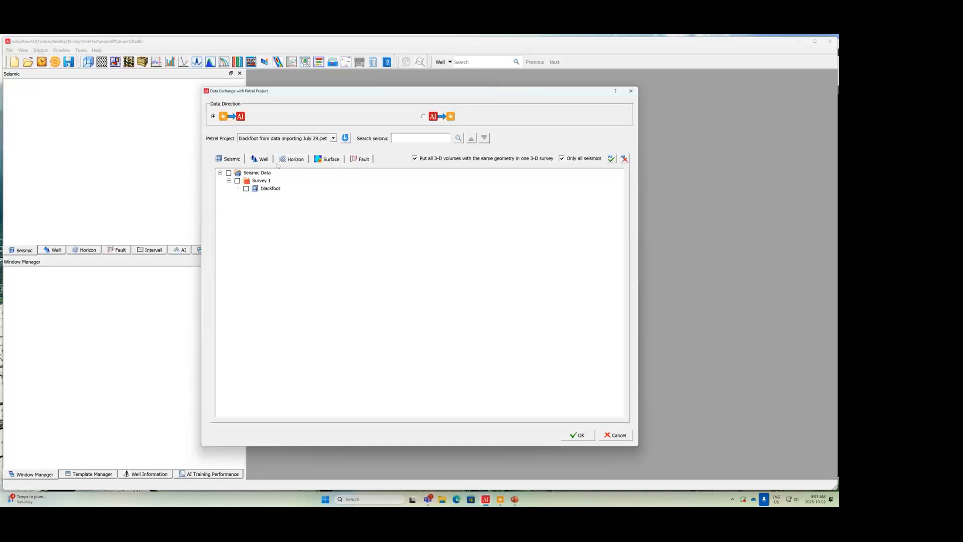
{"action": "left_click", "coordinate": [261, 159]}
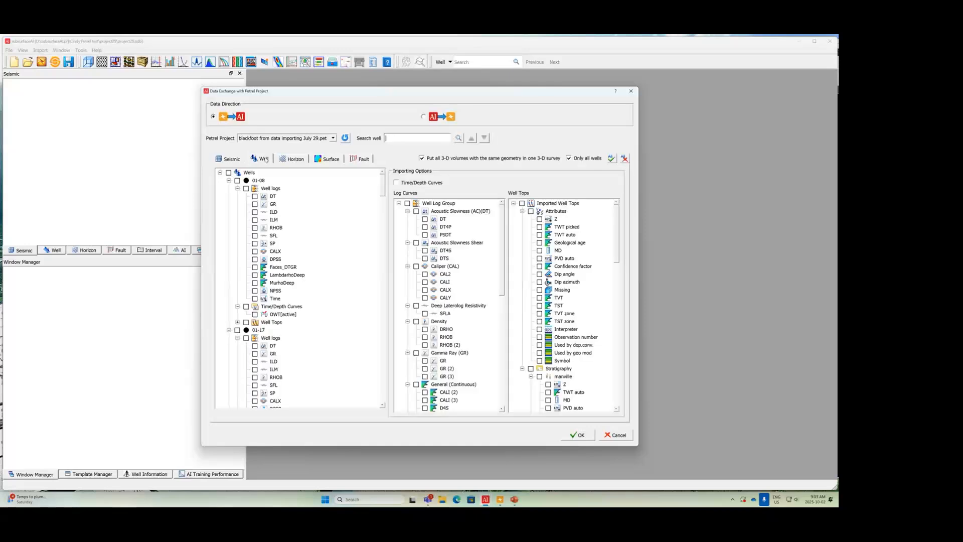
{"action": "left_click", "coordinate": [292, 159]}
{"action": "left_click", "coordinate": [324, 159]}
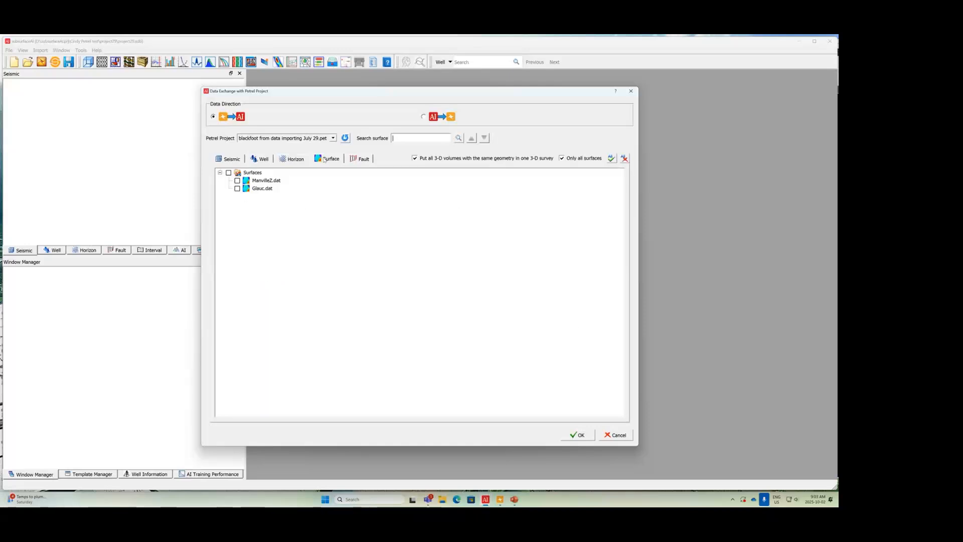
{"action": "left_click", "coordinate": [242, 161]}
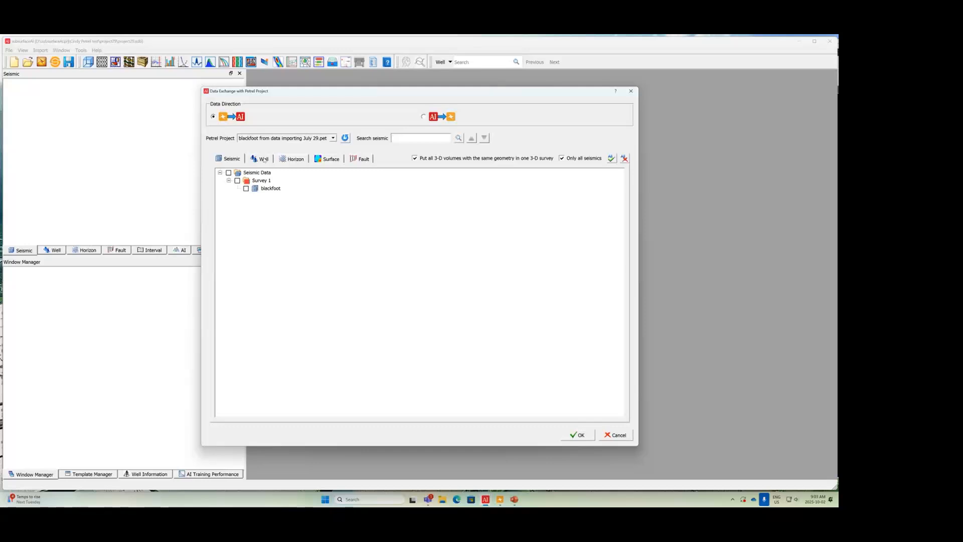
{"action": "left_click", "coordinate": [264, 160]}
{"action": "left_click", "coordinate": [293, 158]}
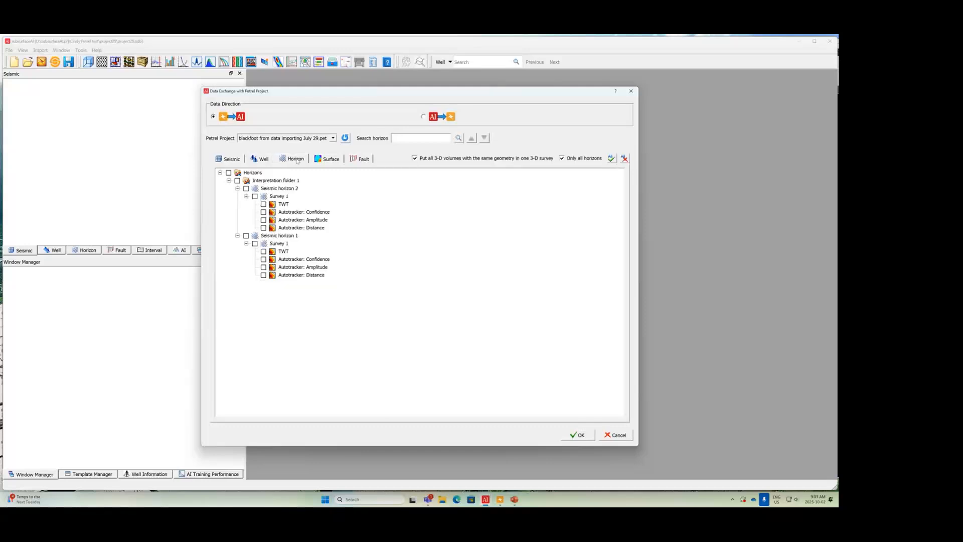
{"action": "left_click", "coordinate": [333, 159]}
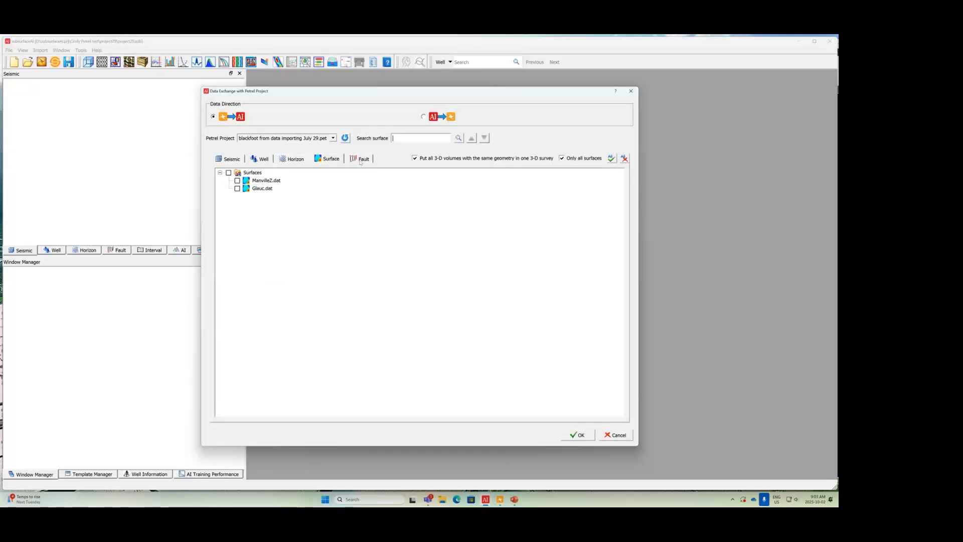
{"action": "left_click", "coordinate": [360, 160]}
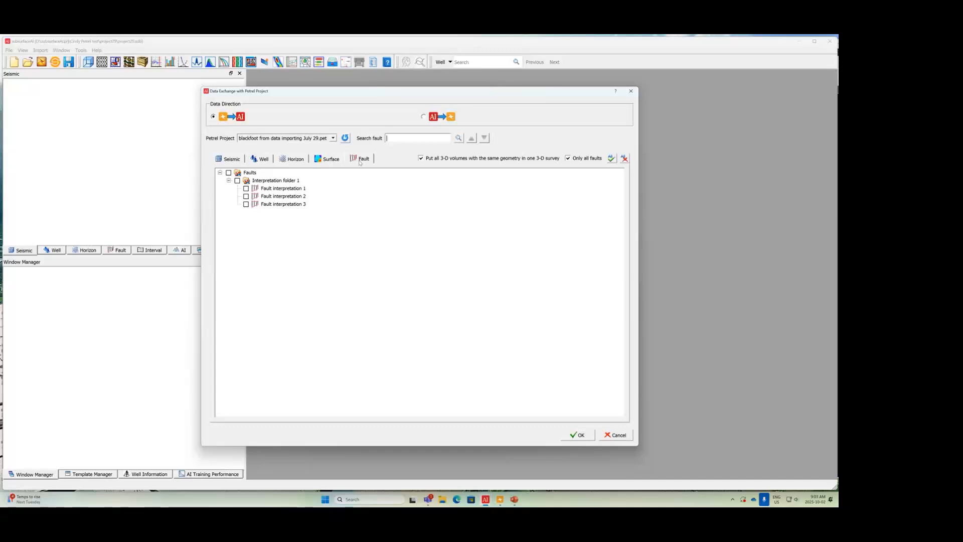
Step: Mark the blackfoot seismic volume in Survey 1 and all wells for import from Petrel
{"action": "left_click", "coordinate": [234, 159]}
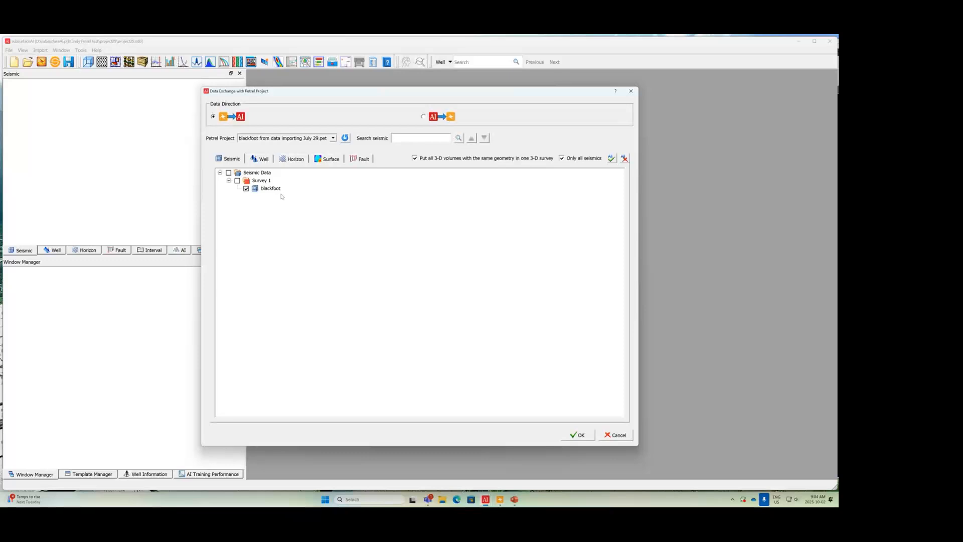
{"action": "left_click", "coordinate": [262, 159]}
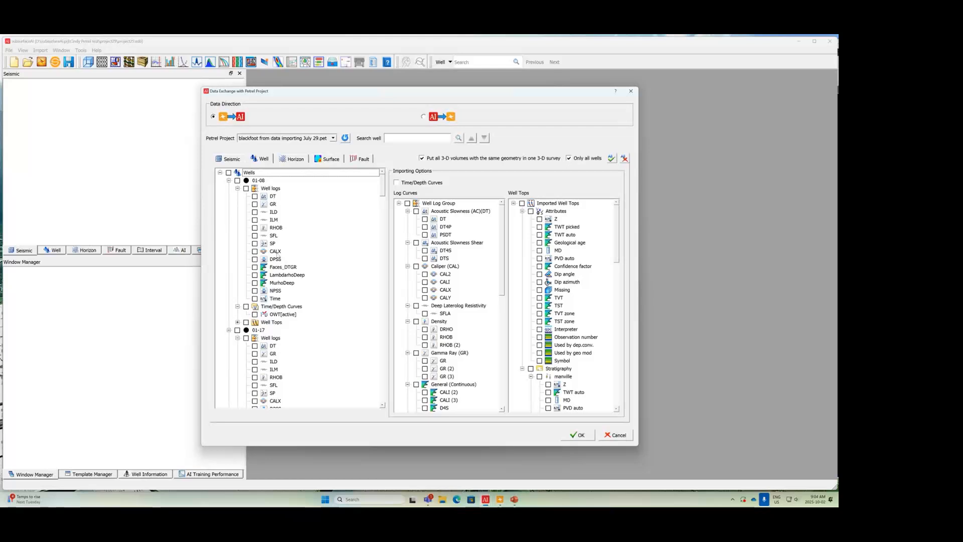
{"action": "mouse_move", "coordinate": [383, 194]}
{"action": "left_mouse_down"}
{"action": "mouse_move", "coordinate": [387, 227]}
{"action": "mouse_move", "coordinate": [388, 191]}
{"action": "left_mouse_up"}
{"action": "left_click", "coordinate": [228, 181]}
{"action": "left_click", "coordinate": [237, 181]}
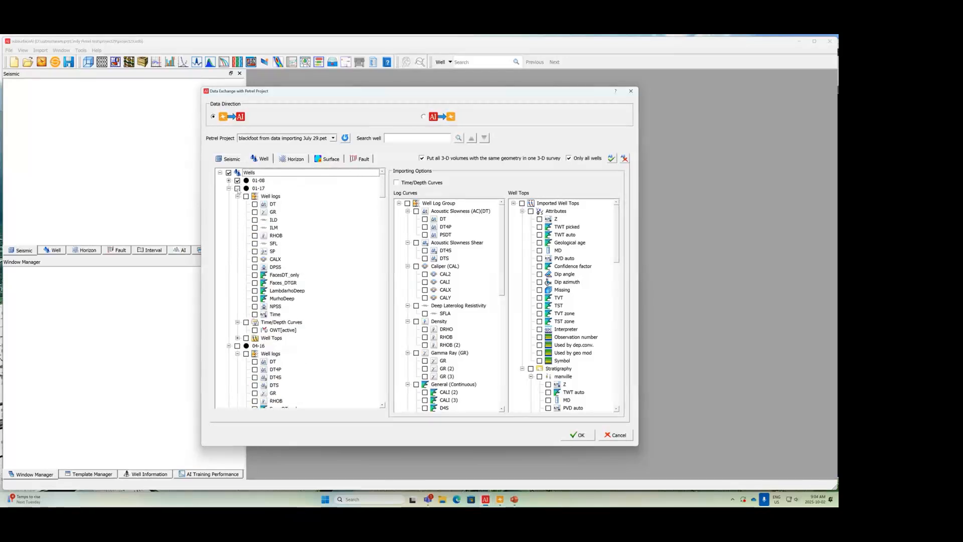
{"action": "left_click", "coordinate": [238, 189]}
{"action": "double_click", "coordinate": [238, 182]}
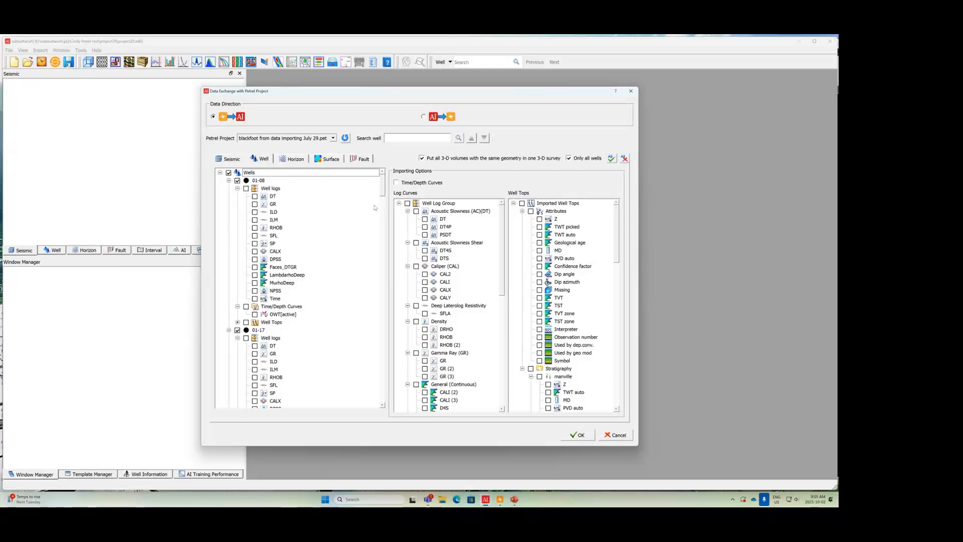
Step: Exclude wells 01-08, 01-17 and 04-16 from the import as a group, and include them again
{"action": "left_click", "coordinate": [228, 180]}
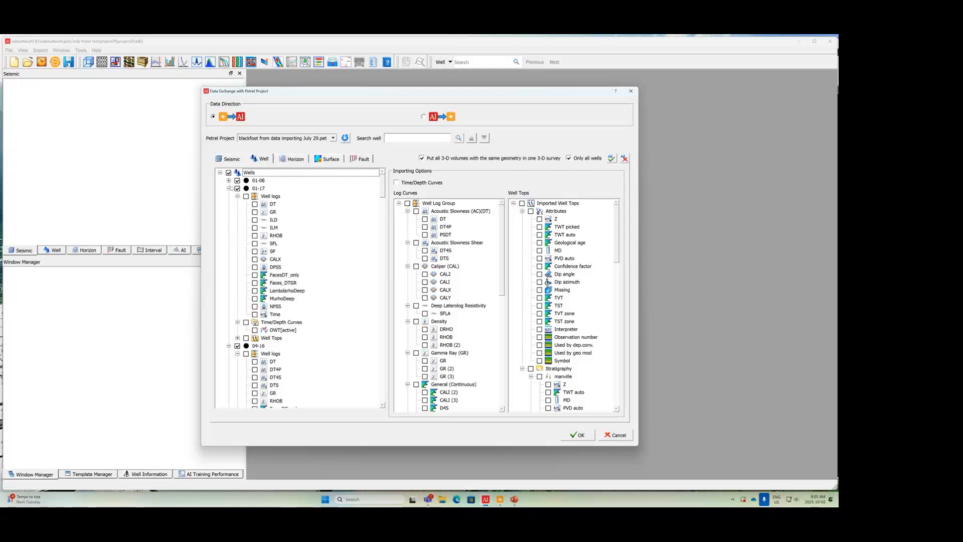
{"action": "left_click", "coordinate": [229, 188]}
{"action": "left_click", "coordinate": [263, 181]}
{"action": "left_click", "coordinate": [258, 196], "text": "shift"}
{"action": "right_click", "coordinate": [270, 189]}
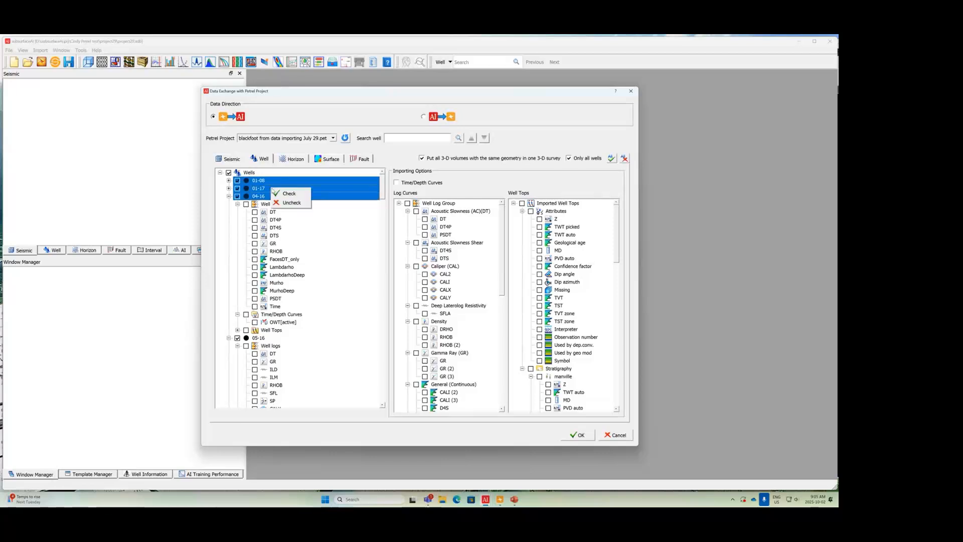
{"action": "left_click", "coordinate": [292, 203]}
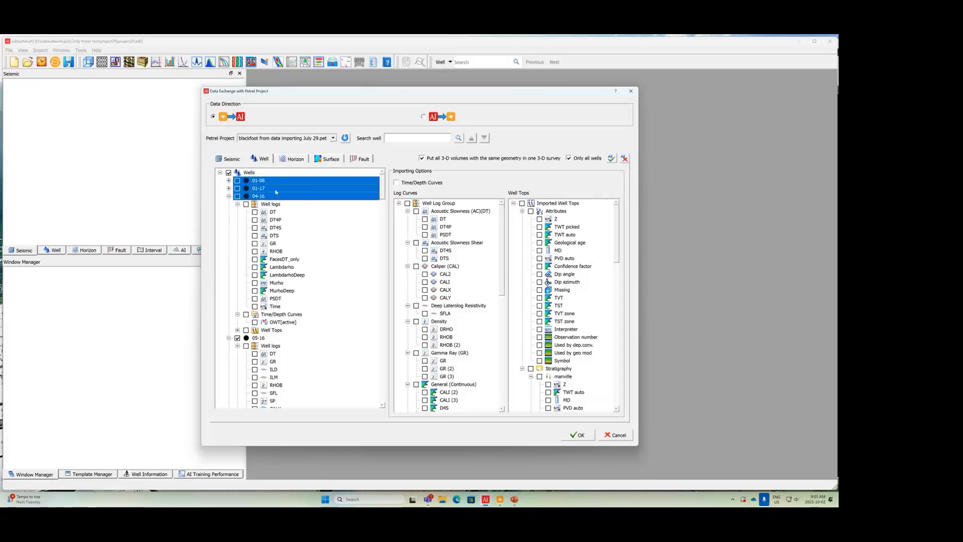
{"action": "right_click", "coordinate": [276, 191]}
{"action": "left_click", "coordinate": [286, 195]}
{"action": "left_click", "coordinate": [228, 180]}
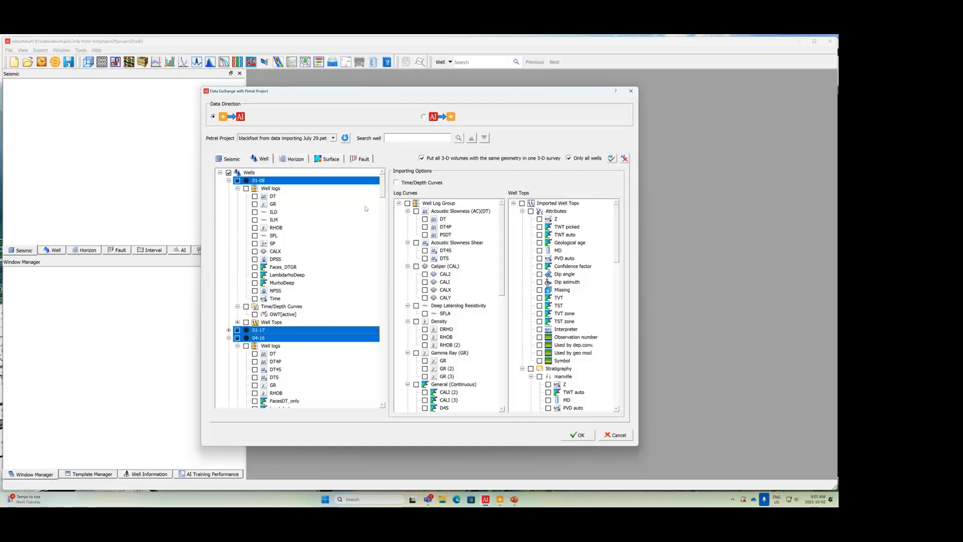
Step: Include the time/depth curves and every log curve of the well log group for the selected wells
{"action": "left_click", "coordinate": [397, 183]}
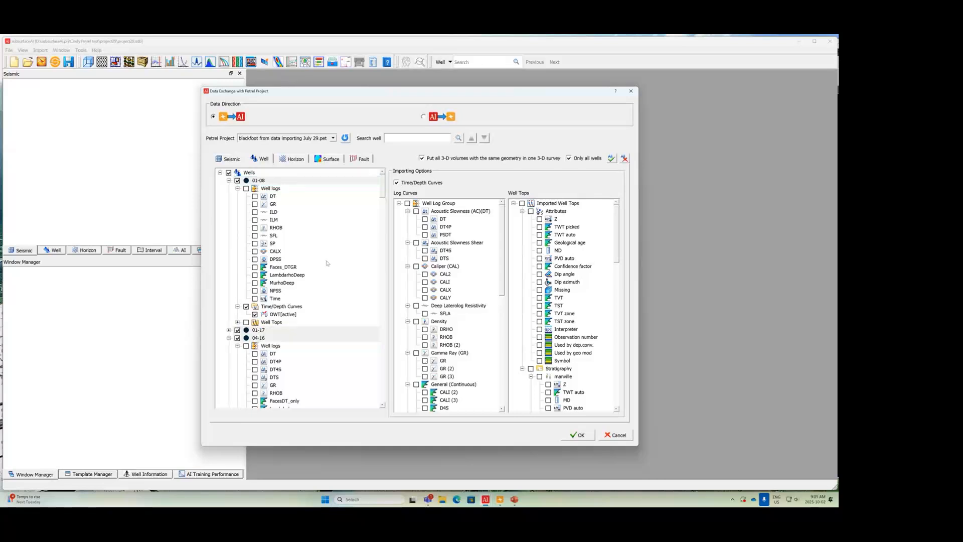
{"action": "left_click", "coordinate": [238, 330]}
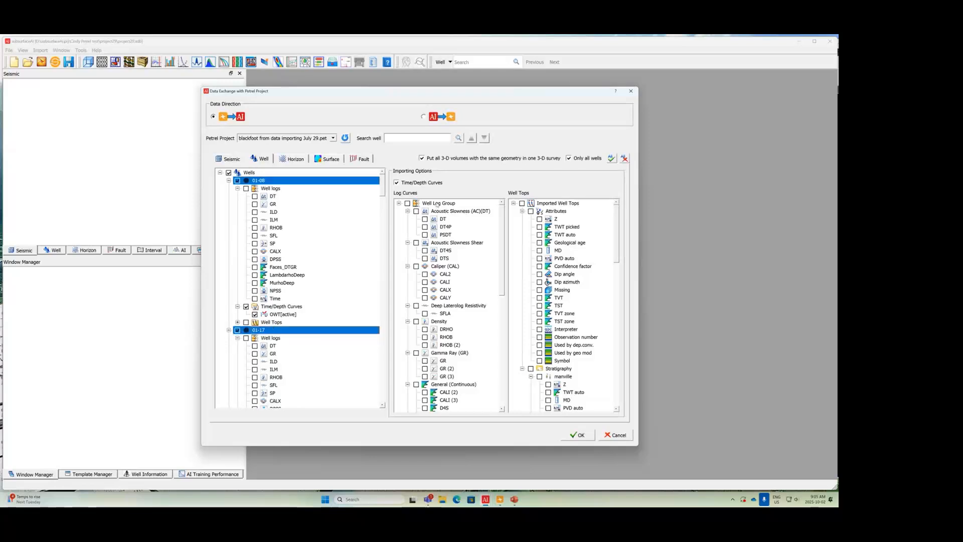
{"action": "left_click", "coordinate": [407, 203]}
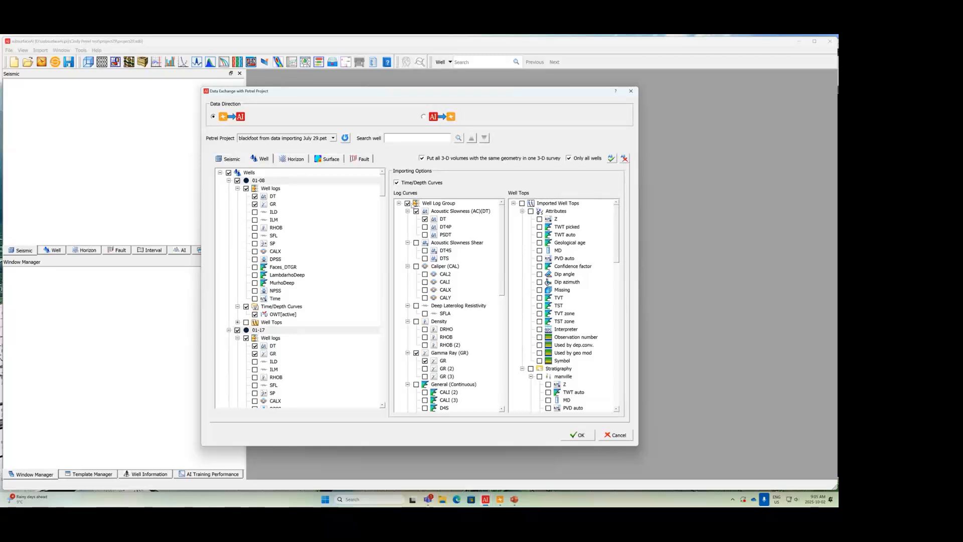
{"action": "left_click", "coordinate": [407, 203]}
{"action": "left_click", "coordinate": [255, 197]}
{"action": "left_click", "coordinate": [255, 197]}
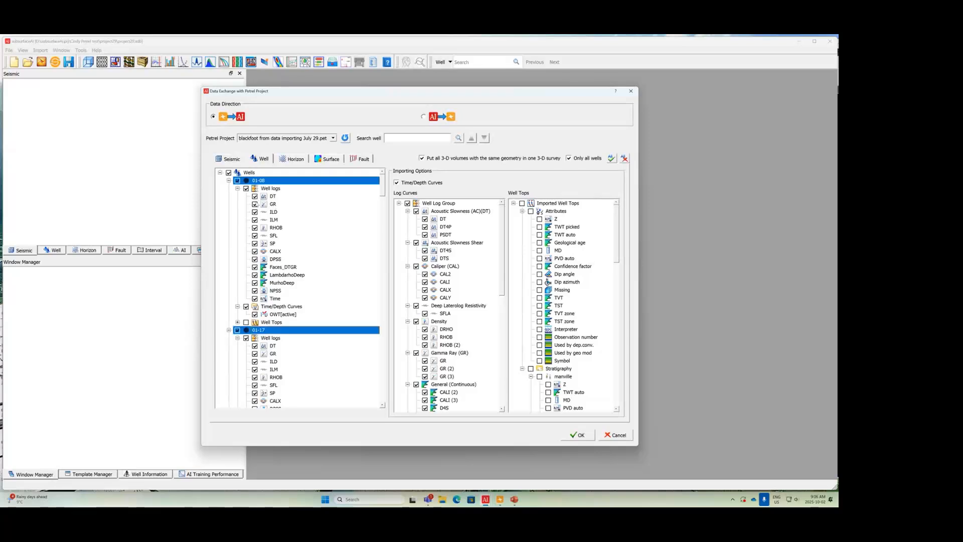
{"action": "left_click", "coordinate": [255, 205]}
Step: Include all imported well tops and all horizons of Interpretation folder 1 in the import
{"action": "left_click", "coordinate": [522, 203]}
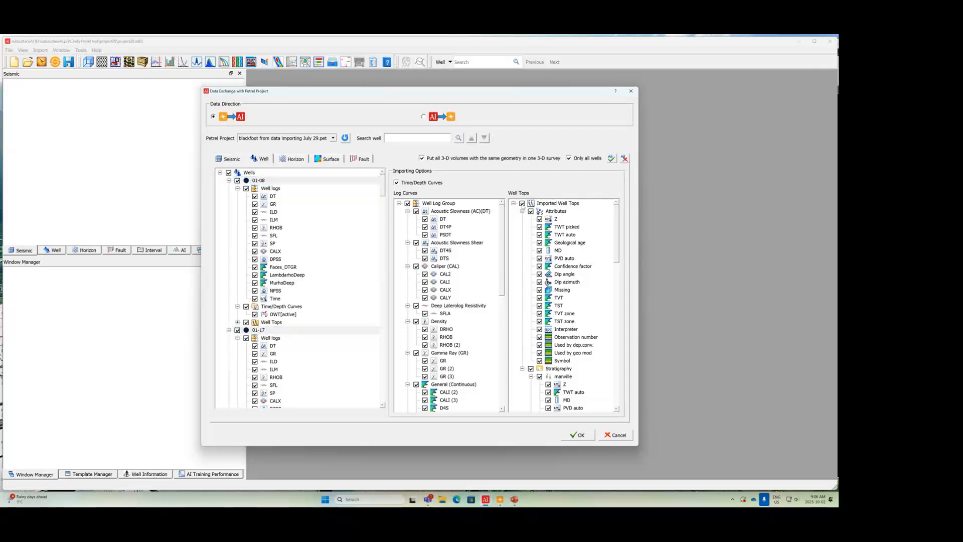
{"action": "left_click", "coordinate": [522, 211]}
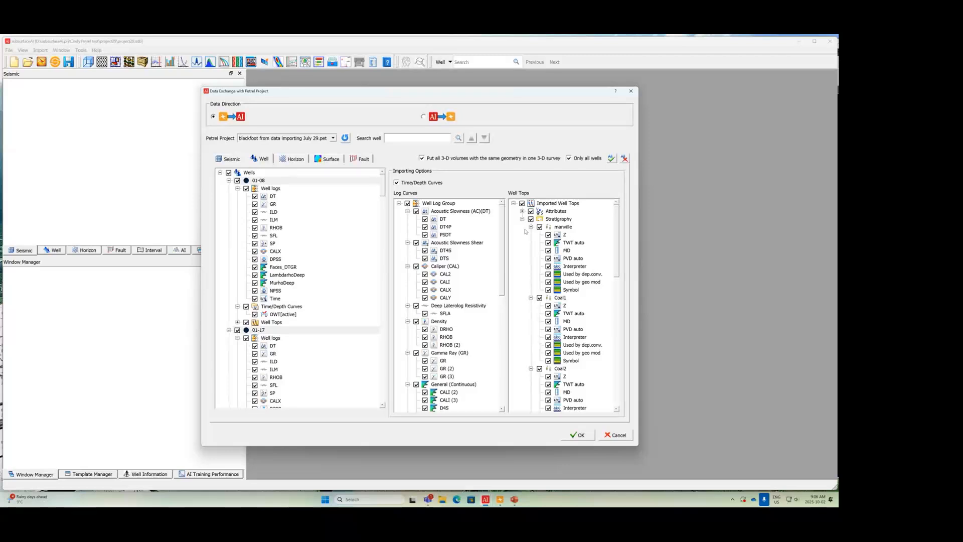
{"action": "left_click", "coordinate": [294, 159]}
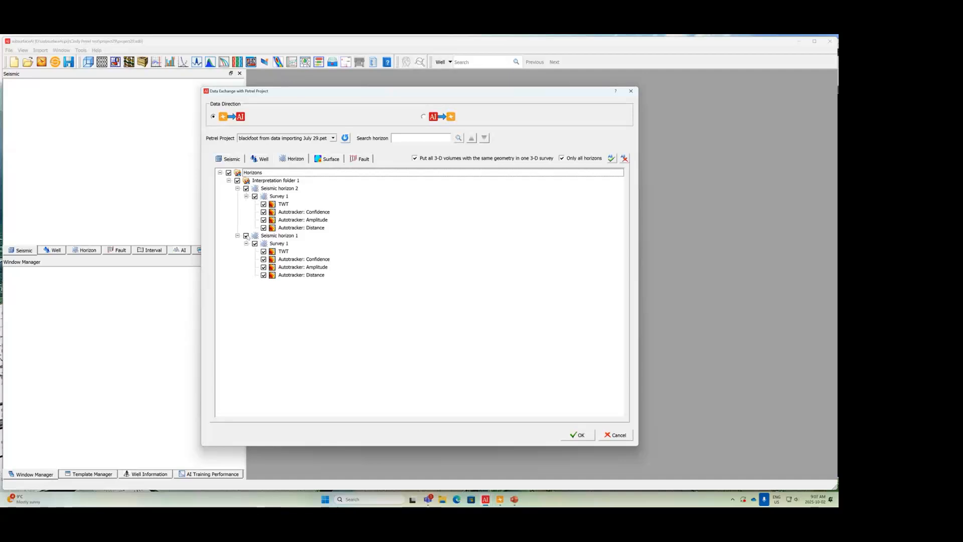
Step: Add the surfaces ManvilleZ.dat and Glauc.dat and all three fault interpretations, and run the import from Petrel
{"action": "left_click", "coordinate": [332, 159]}
{"action": "left_click", "coordinate": [237, 181]}
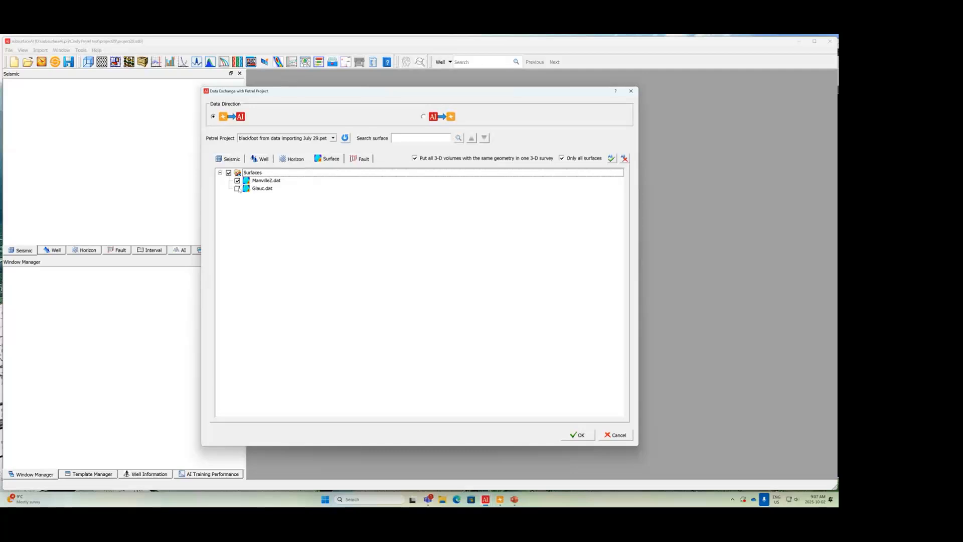
{"action": "left_click", "coordinate": [238, 188]}
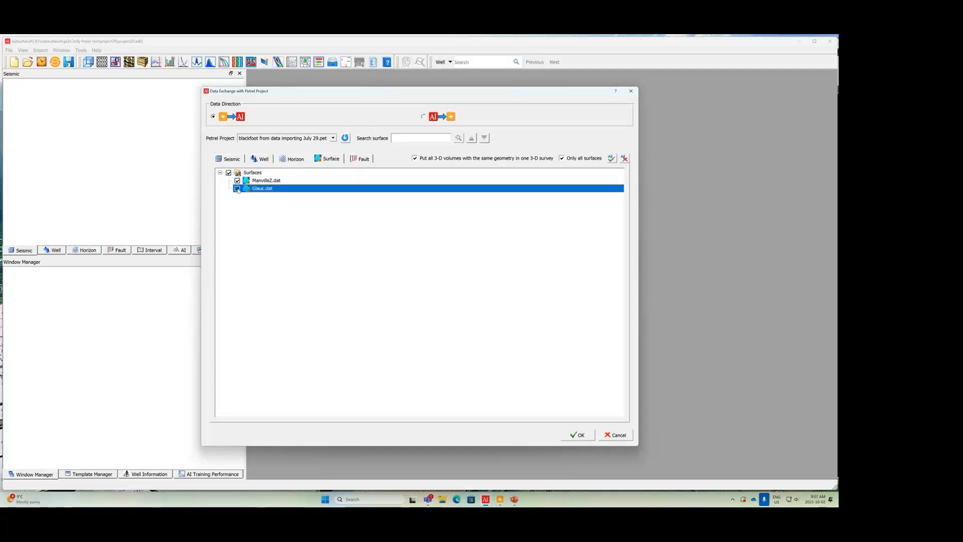
{"action": "left_click", "coordinate": [367, 161]}
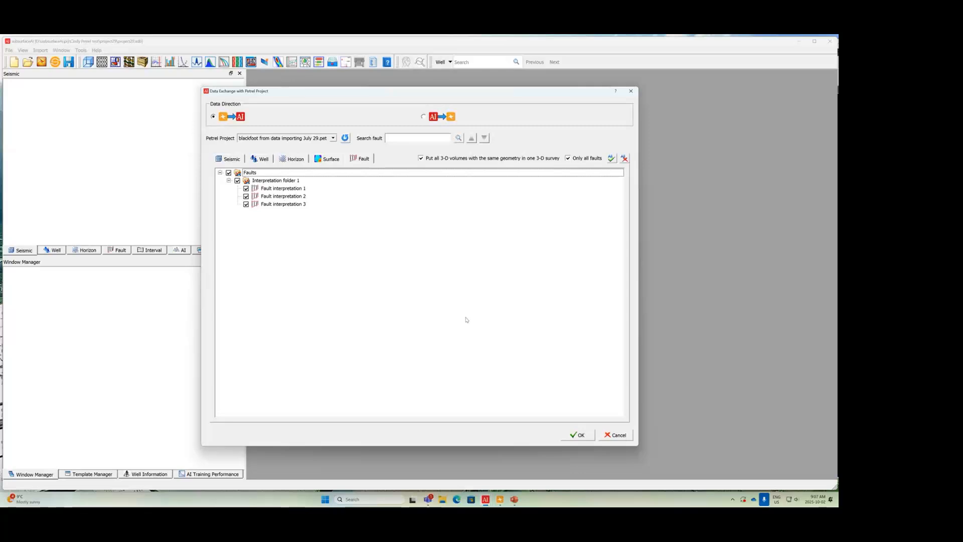
{"action": "left_click", "coordinate": [575, 438]}
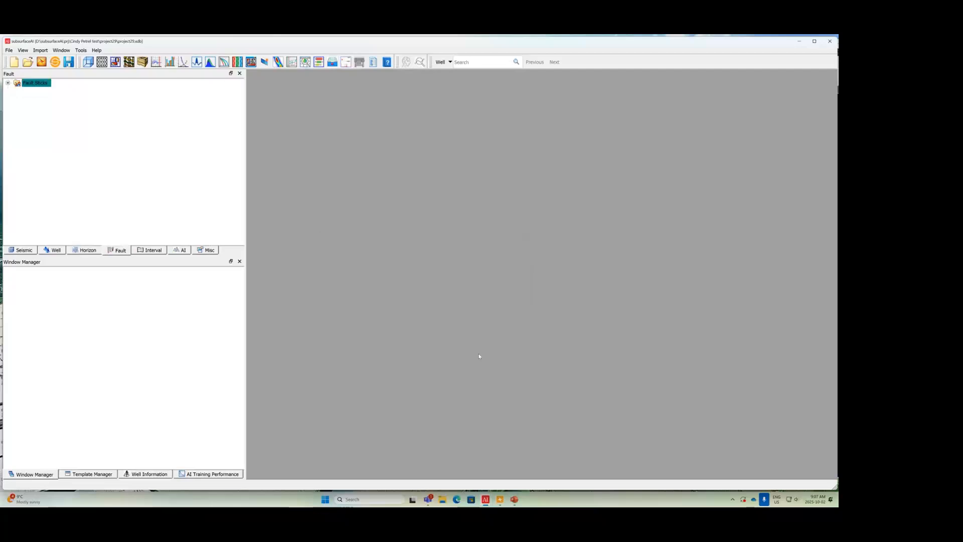
Step: Expand Survey 1 and its 3-D seismic volumes in the project data, and open a new 3-D window
{"action": "left_click", "coordinate": [15, 249]}
{"action": "left_click", "coordinate": [7, 83]}
{"action": "left_click", "coordinate": [17, 130]}
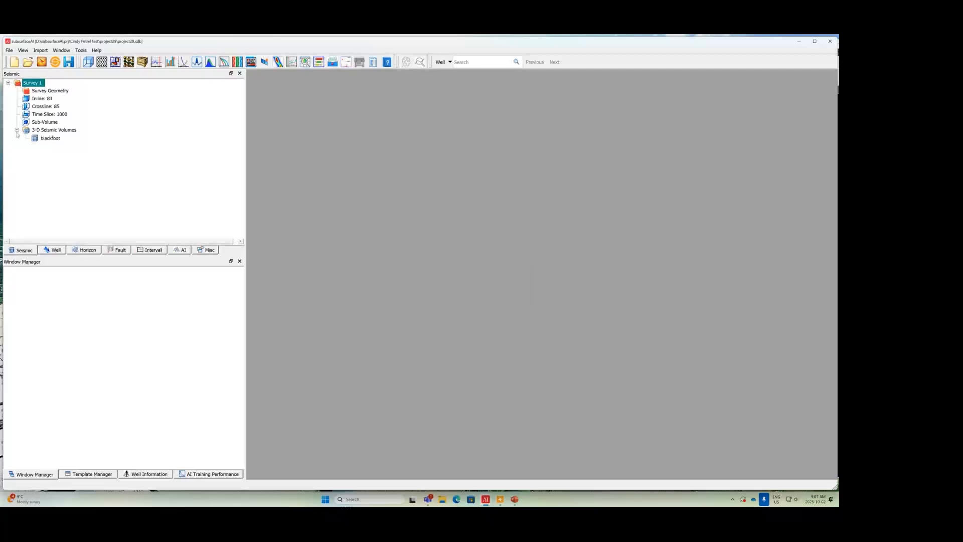
{"action": "left_click", "coordinate": [89, 62]}
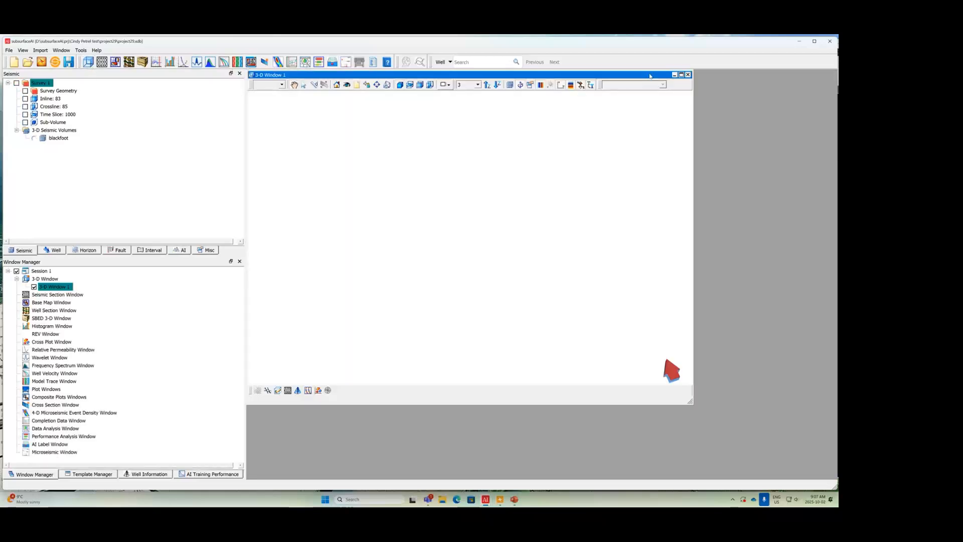
Step: Maximize the 3-D window and display inline 83, crossline 85 and time slice 1000 of the blackfoot volume
{"action": "left_click", "coordinate": [681, 75]}
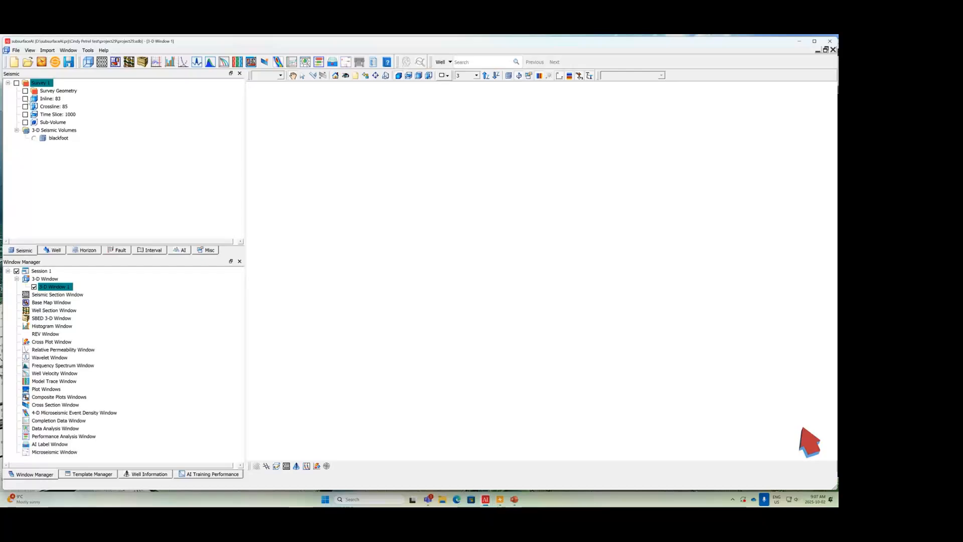
{"action": "left_click", "coordinate": [25, 98]}
{"action": "left_click", "coordinate": [25, 106]}
{"action": "left_click", "coordinate": [25, 114]}
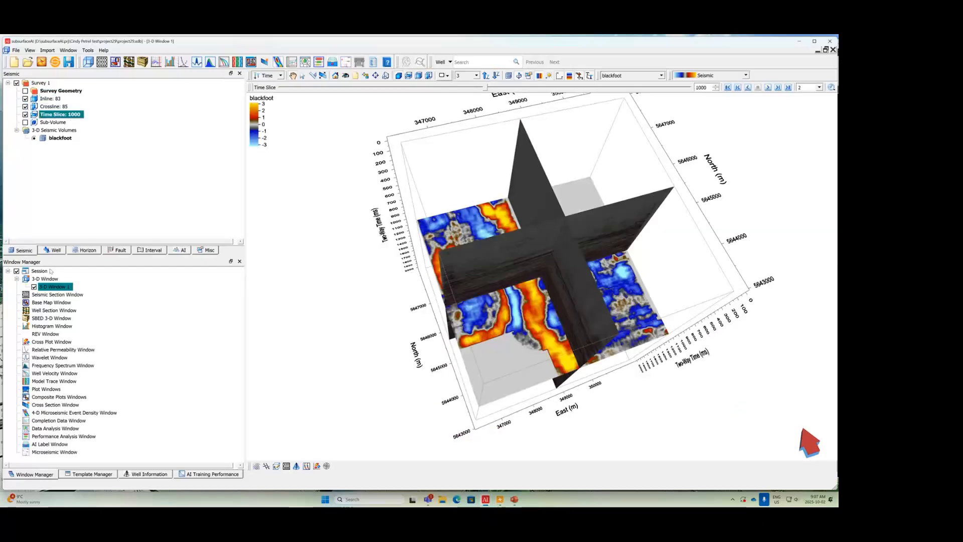
Step: Display all wells in the 3-D view with the GR curve of the Gamma Ray log group along their paths
{"action": "left_click", "coordinate": [57, 250]}
{"action": "left_click_drag", "start_coordinate": [241, 160], "coordinate": [242, 85]}
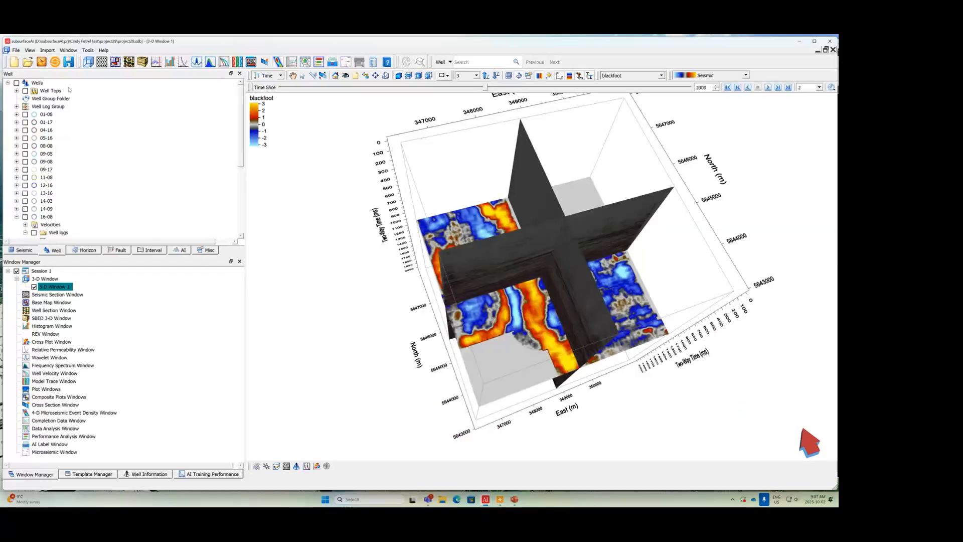
{"action": "left_click", "coordinate": [17, 83]}
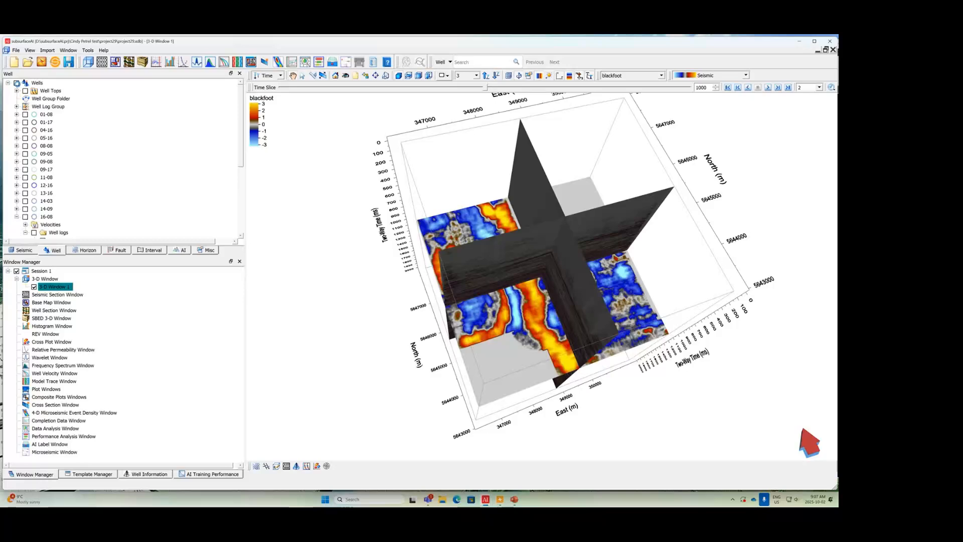
{"action": "left_click", "coordinate": [16, 106]}
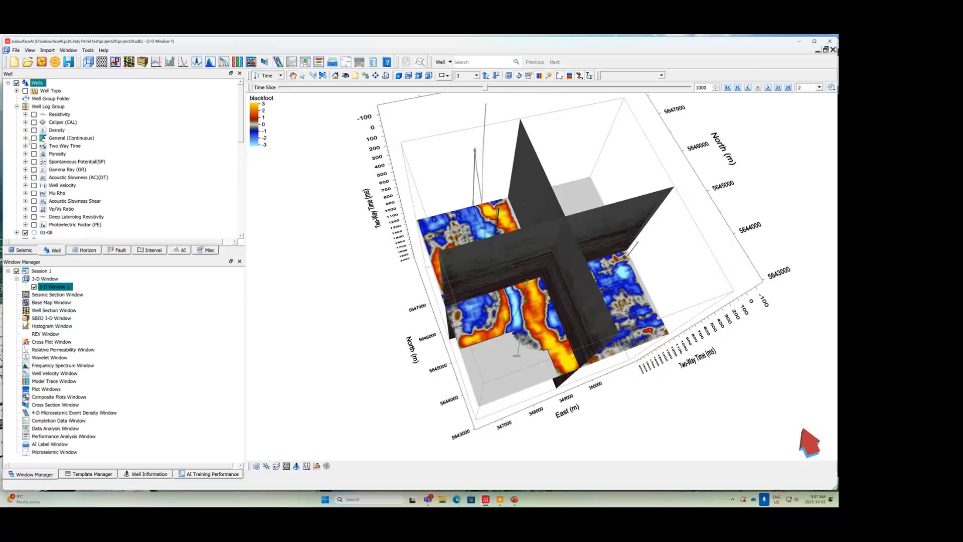
{"action": "left_click", "coordinate": [25, 170]}
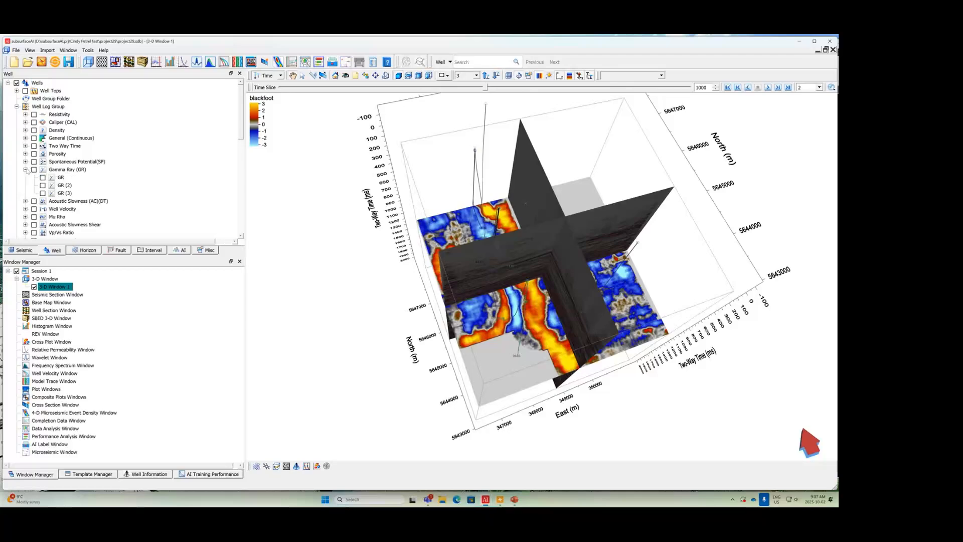
{"action": "left_click", "coordinate": [43, 177]}
{"action": "left_click_drag", "start_coordinate": [508, 287], "coordinate": [562, 294]}
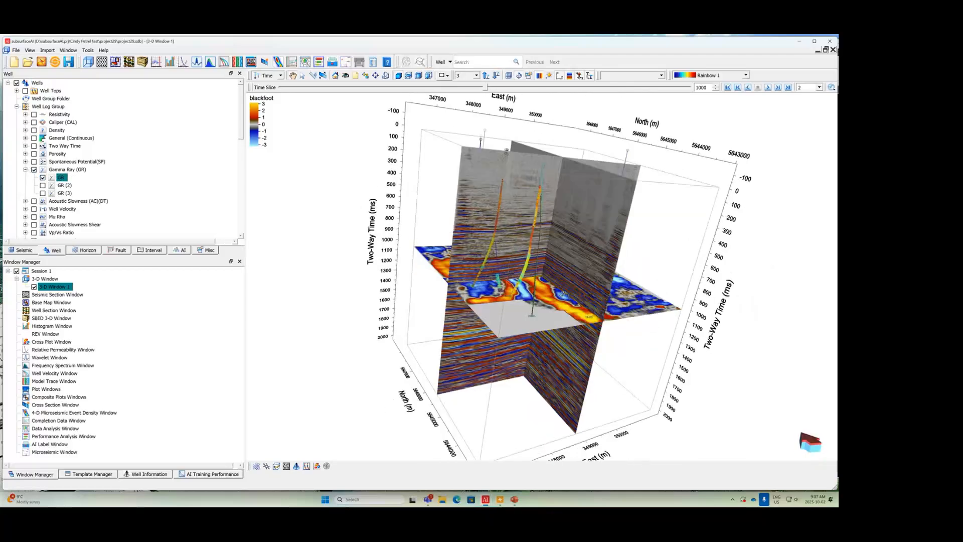
Step: Display Seismic horizon 1 from Interpretation folder 1 of Survey 1 in the 3-D view
{"action": "left_click", "coordinate": [88, 250]}
{"action": "left_click", "coordinate": [8, 83]}
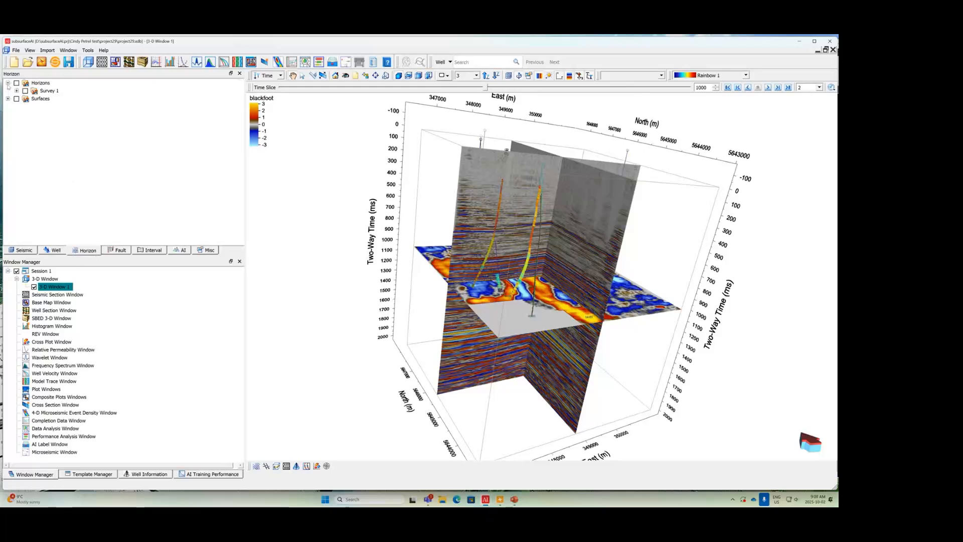
{"action": "left_click", "coordinate": [8, 99]}
{"action": "left_click", "coordinate": [16, 91]}
{"action": "left_click", "coordinate": [25, 99]}
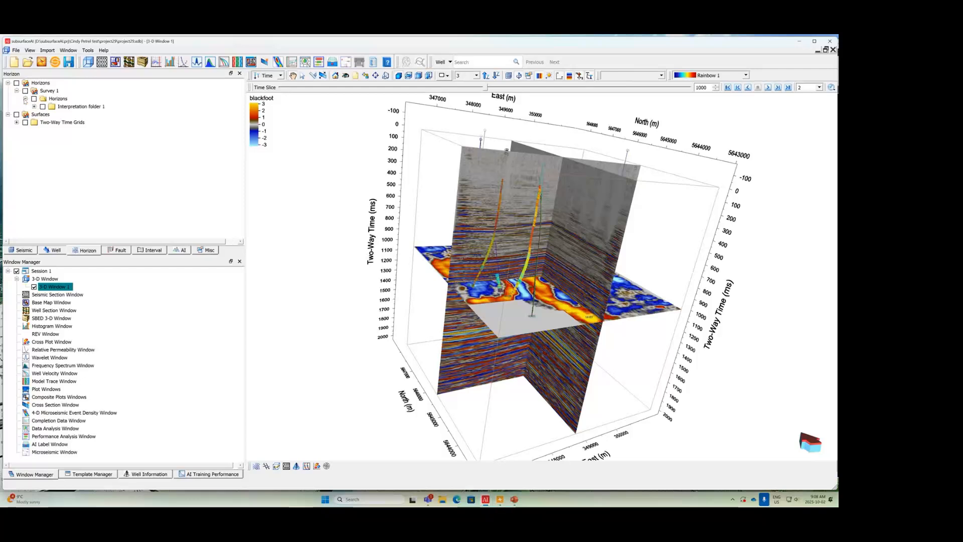
{"action": "left_click", "coordinate": [34, 106]}
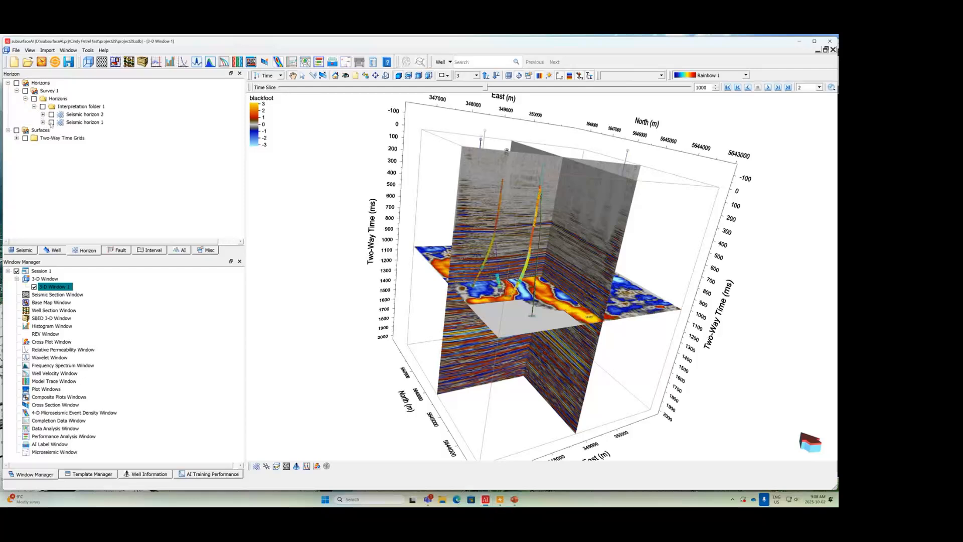
{"action": "left_click", "coordinate": [42, 123]}
{"action": "left_click", "coordinate": [51, 123]}
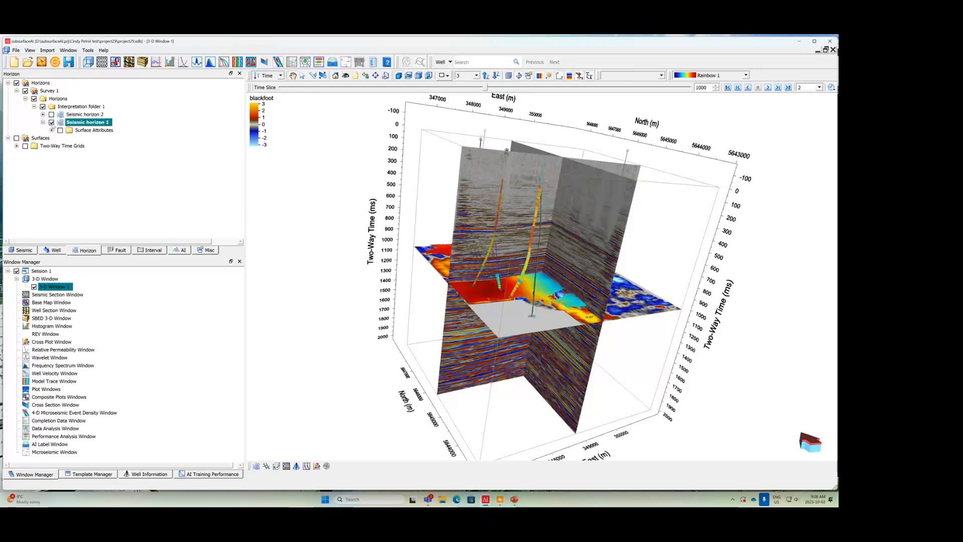
{"action": "left_click_drag", "start_coordinate": [451, 317], "coordinate": [430, 318]}
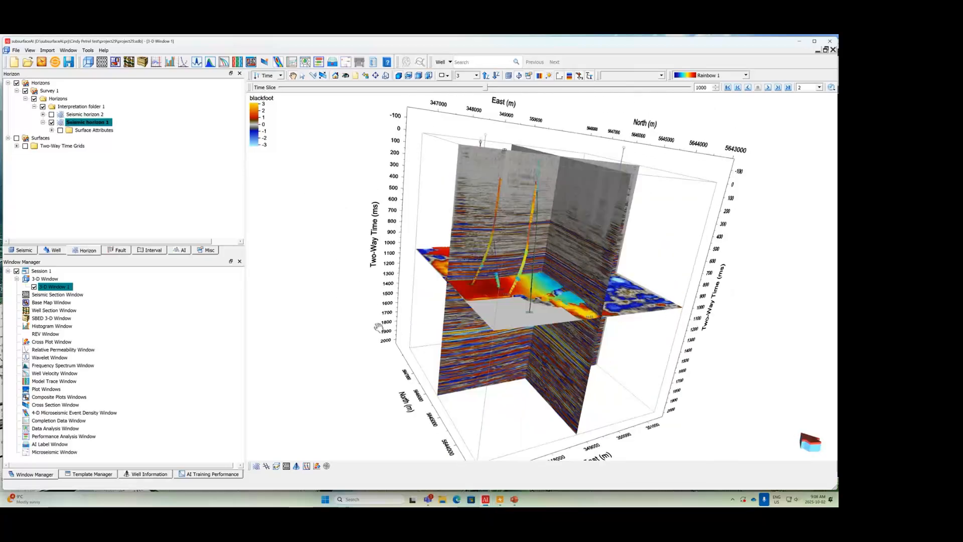
{"action": "left_click_drag", "start_coordinate": [375, 325], "coordinate": [449, 348]}
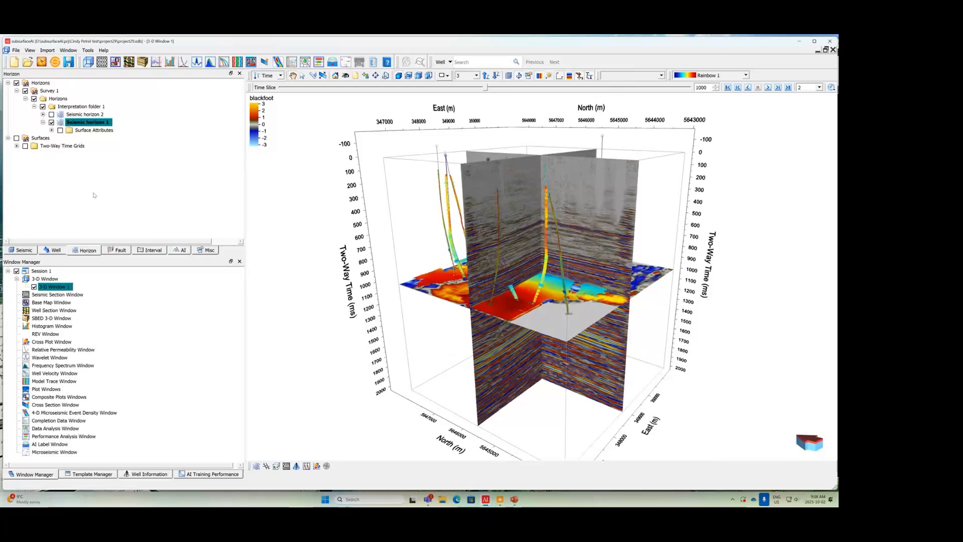
Step: Examine the CRS projection that the project took over from Petrel, and close the project properties without changes
{"action": "left_click", "coordinate": [25, 250]}
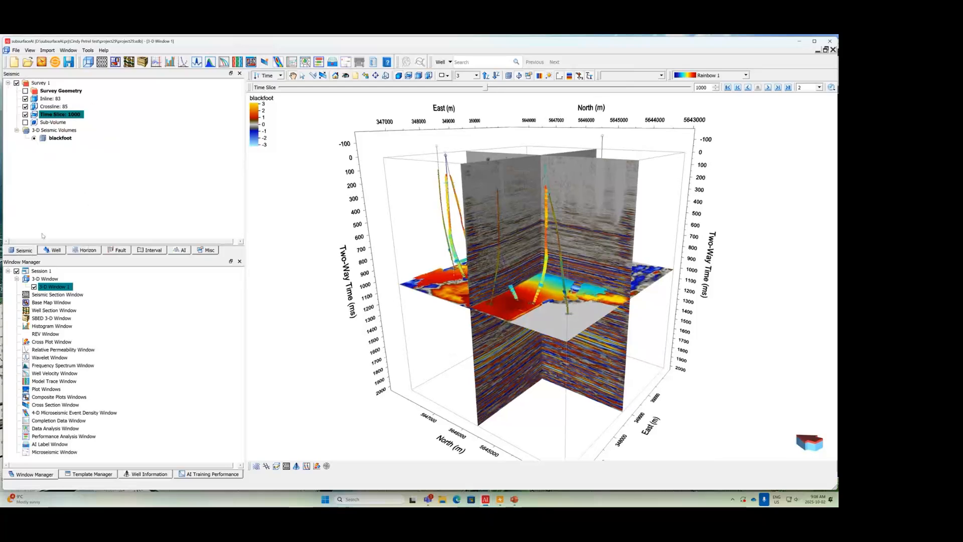
{"action": "left_click", "coordinate": [17, 51]}
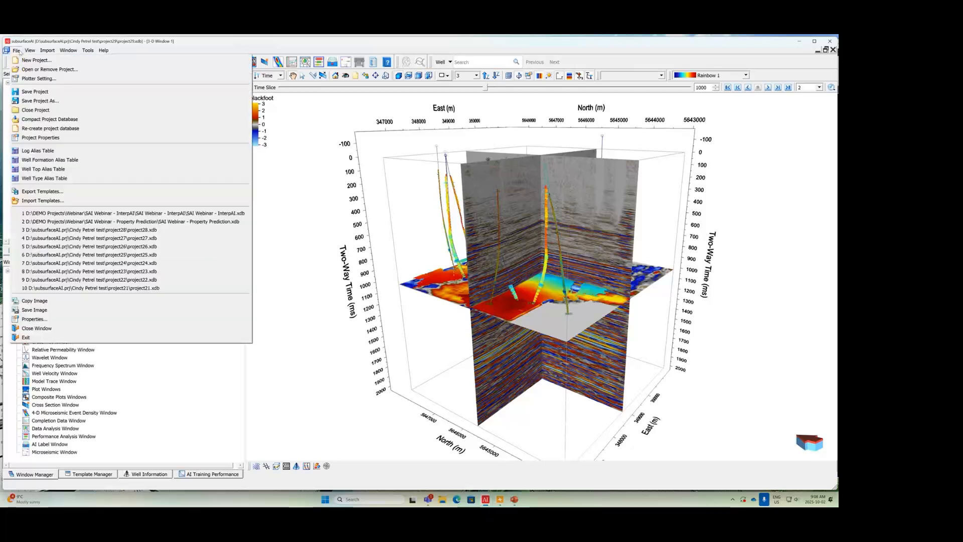
{"action": "left_click", "coordinate": [68, 138]}
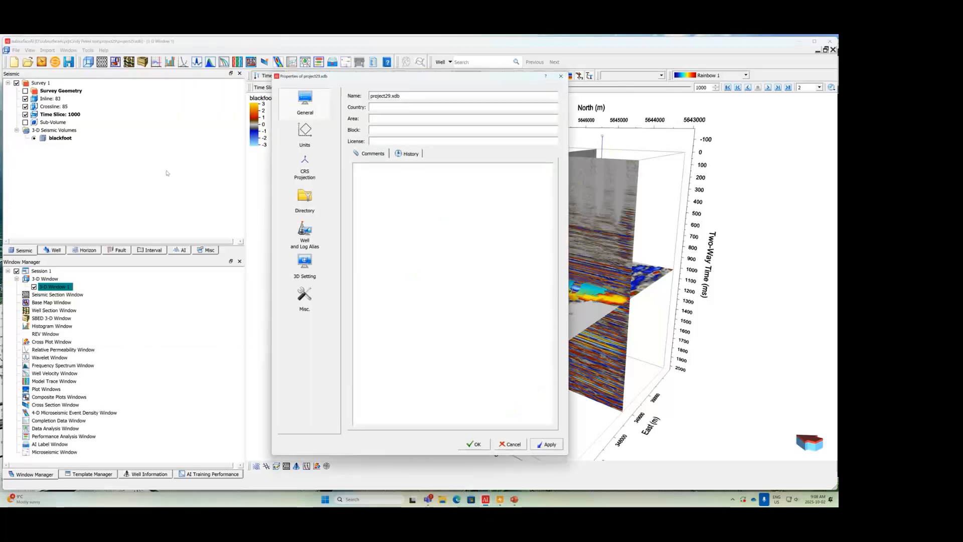
{"action": "left_click", "coordinate": [303, 175]}
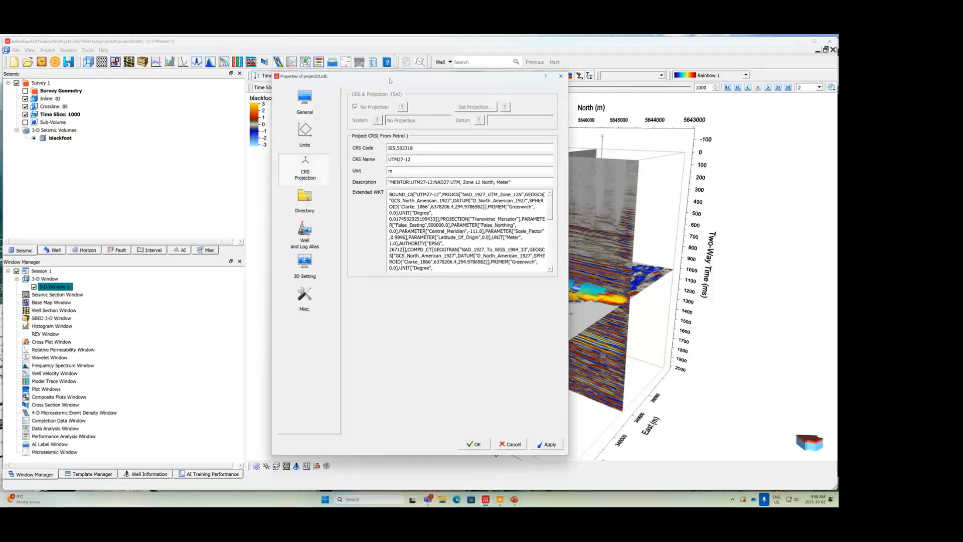
{"action": "left_click_drag", "start_coordinate": [389, 81], "coordinate": [239, 91]}
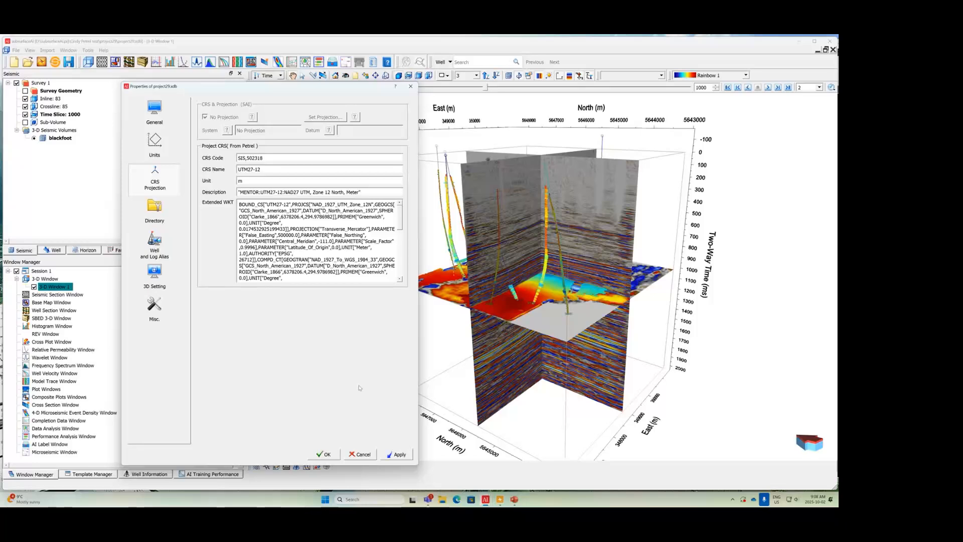
{"action": "left_click", "coordinate": [369, 458]}
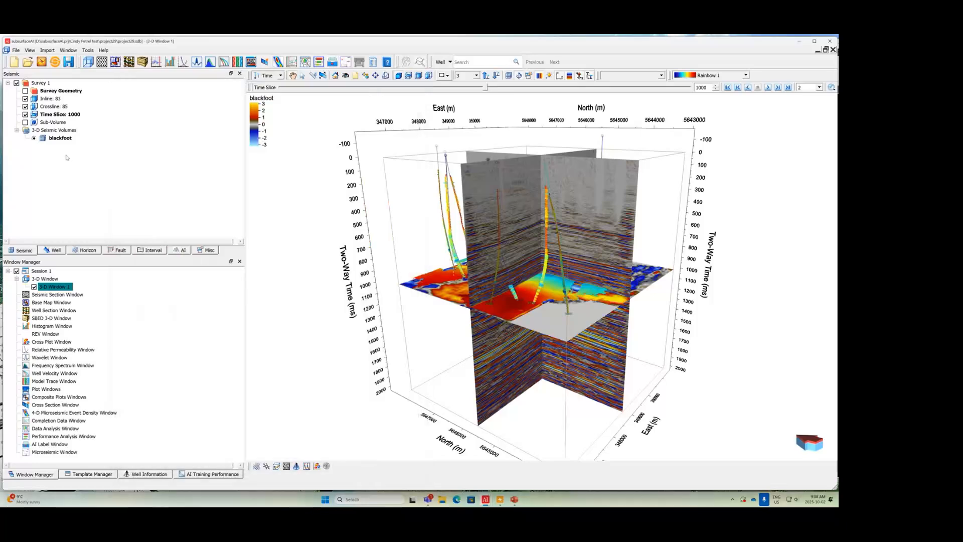
Step: Examine the original Petrel CRS of the blackfoot seismic volume, and close its properties without changes
{"action": "double_click", "coordinate": [71, 141]}
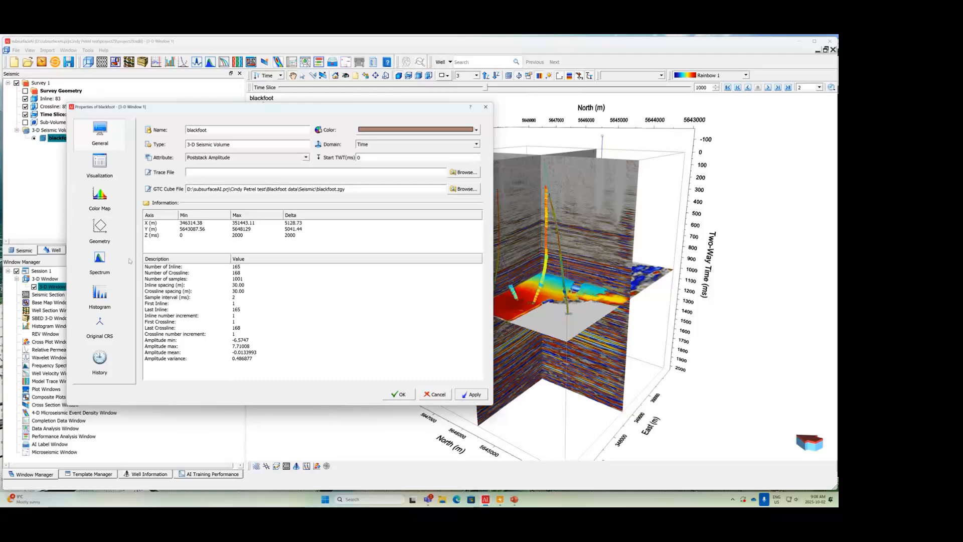
{"action": "left_click", "coordinate": [100, 326]}
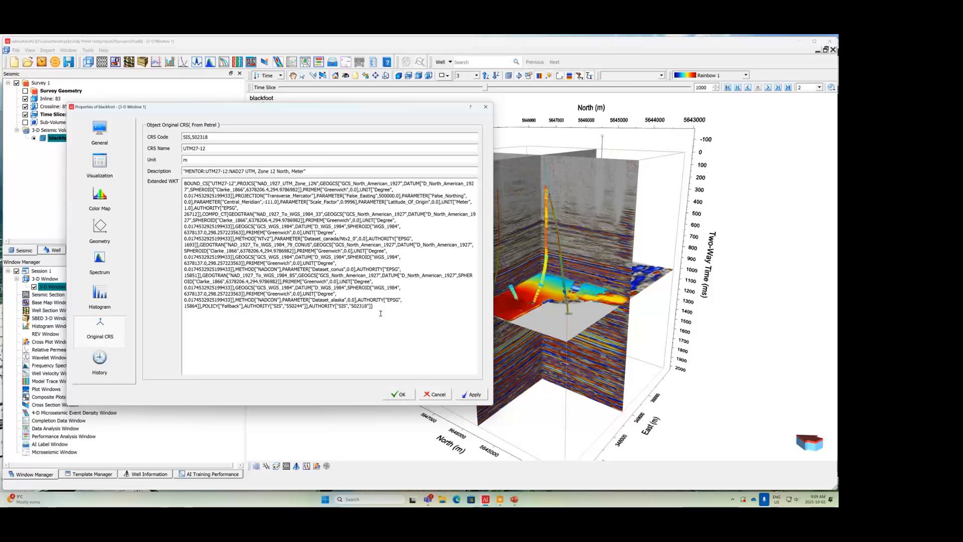
{"action": "left_click", "coordinate": [438, 396]}
Step: Expand the well logs of well 01-08 and open Unsupervised Log Facies Classification for that well
{"action": "left_click", "coordinate": [53, 250]}
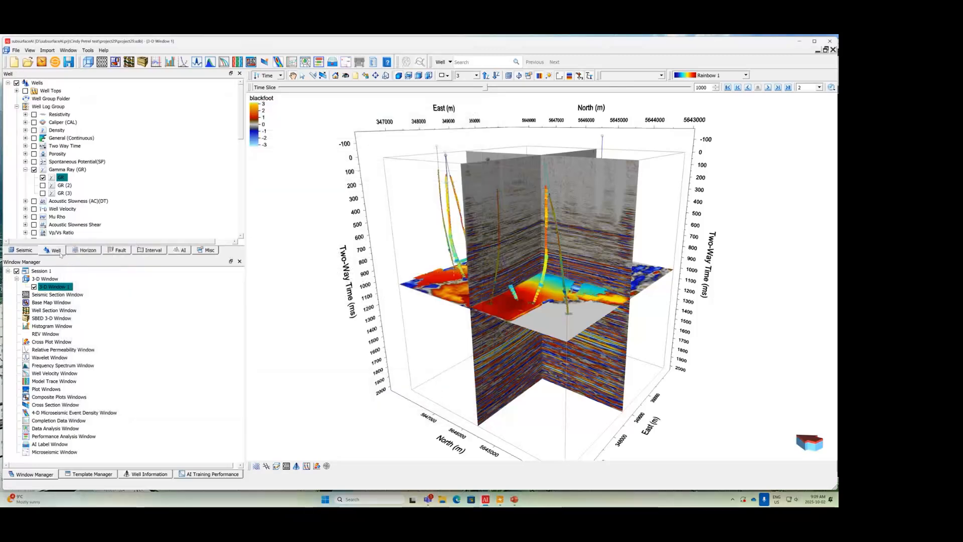
{"action": "left_click", "coordinate": [16, 107]}
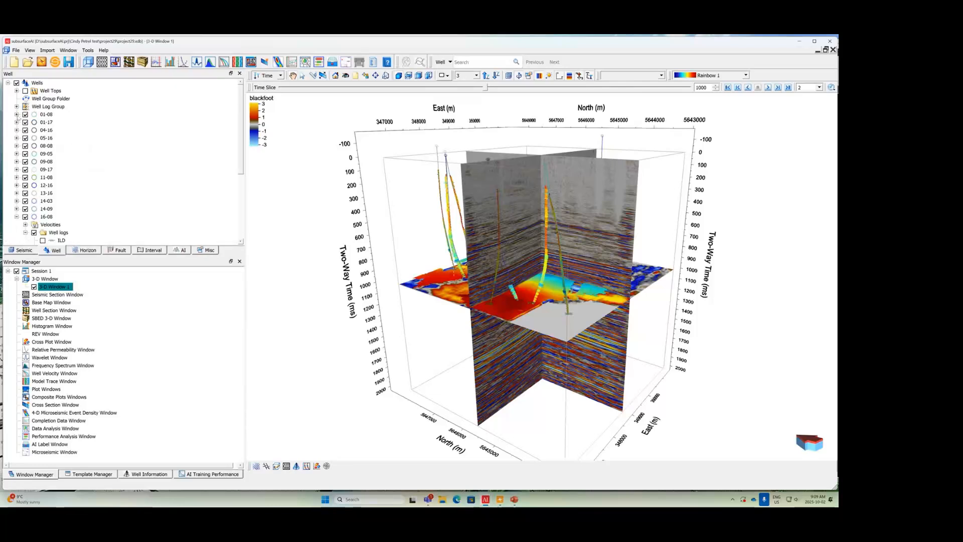
{"action": "left_click", "coordinate": [17, 114]}
{"action": "left_click", "coordinate": [26, 130]}
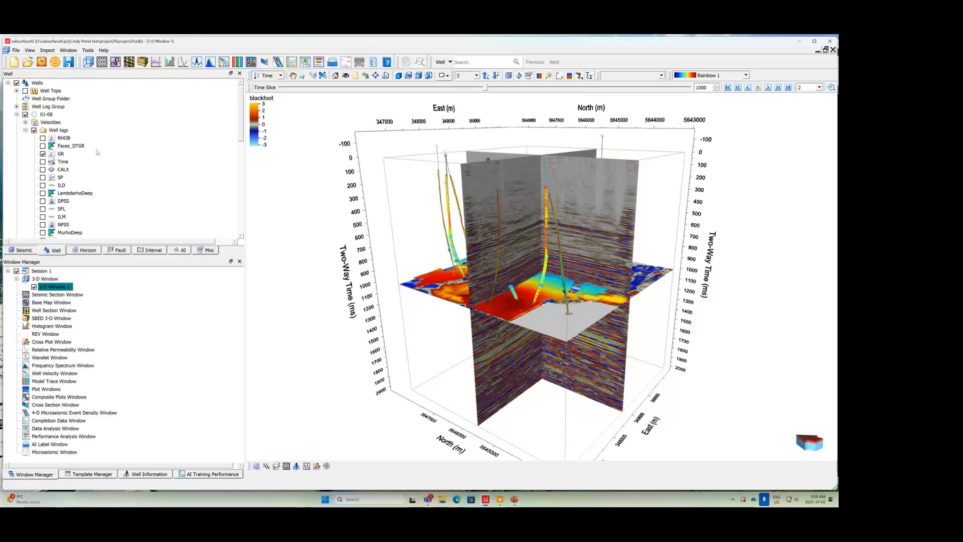
{"action": "right_click", "coordinate": [53, 115]}
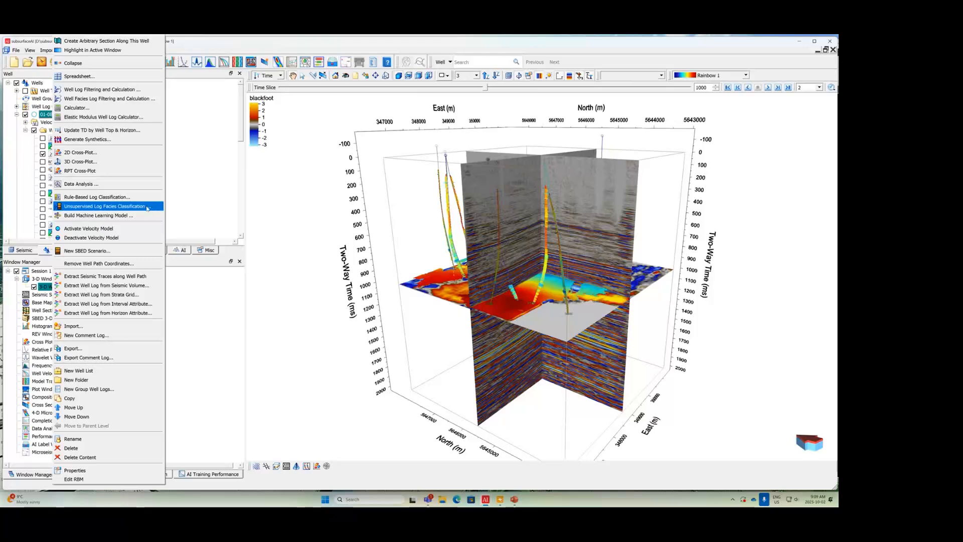
{"action": "left_click", "coordinate": [149, 207]}
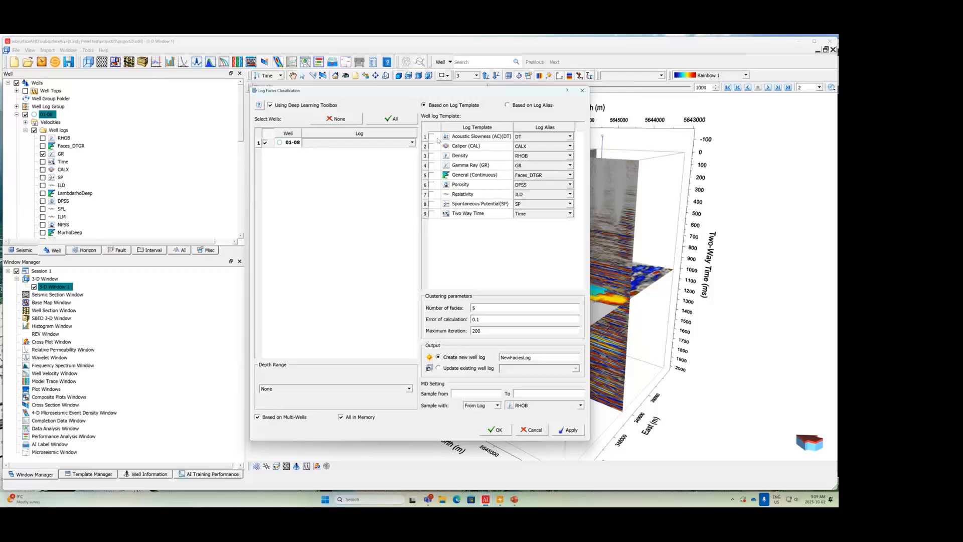
Step: Run the facies classification on the Acoustic Slowness (DT) and Gamma Ray (GR) logs, outputting a new well log named NewFaciesLog
{"action": "left_click", "coordinate": [432, 136]}
{"action": "left_click", "coordinate": [431, 165]}
{"action": "left_click_drag", "start_coordinate": [483, 309], "coordinate": [461, 307]}
{"action": "left_click", "coordinate": [543, 359]}
{"action": "left_click", "coordinate": [498, 430]}
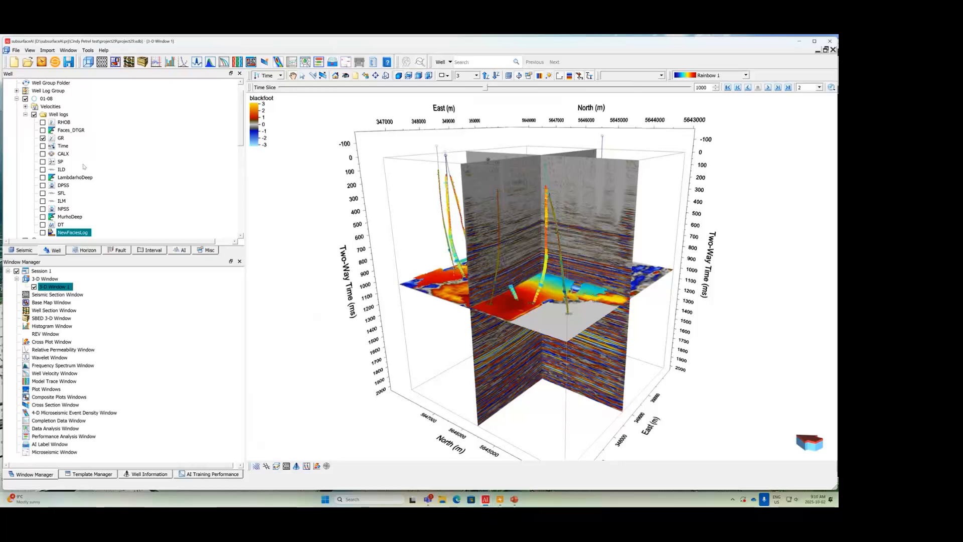
Step: Hide the Gamma Ray curves and display NewFaciesLog along well 01-08 in the 3-D view
{"action": "scroll", "coordinate": [99, 162], "scroll_direction": "up", "scroll_amount": 1}
{"action": "left_click", "coordinate": [17, 107]}
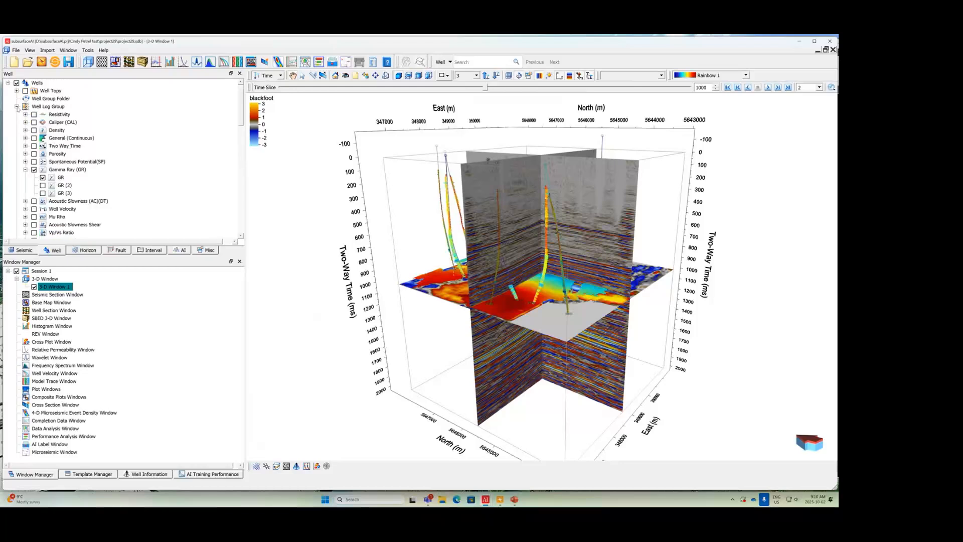
{"action": "left_click", "coordinate": [34, 170]}
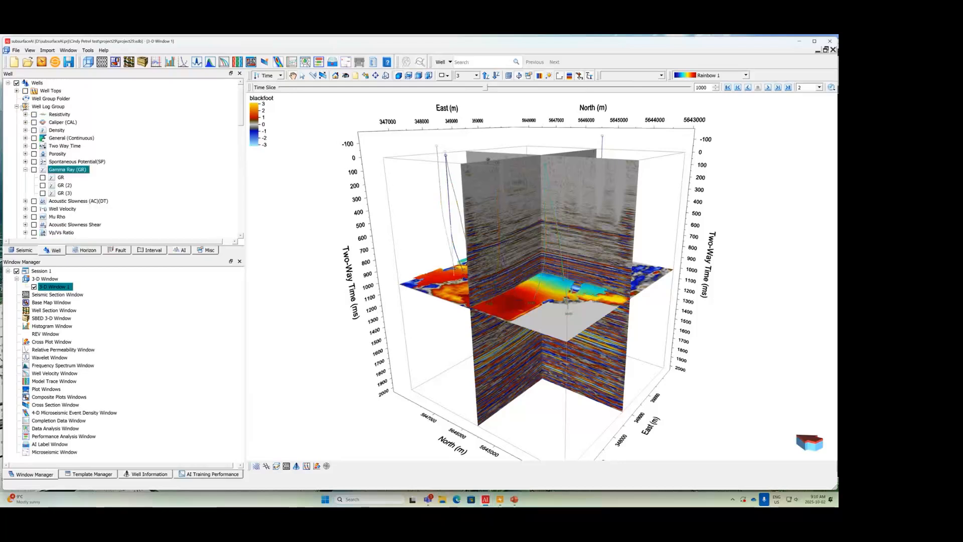
{"action": "scroll", "coordinate": [42, 161], "scroll_direction": "down", "scroll_amount": 5}
{"action": "left_click", "coordinate": [43, 154]}
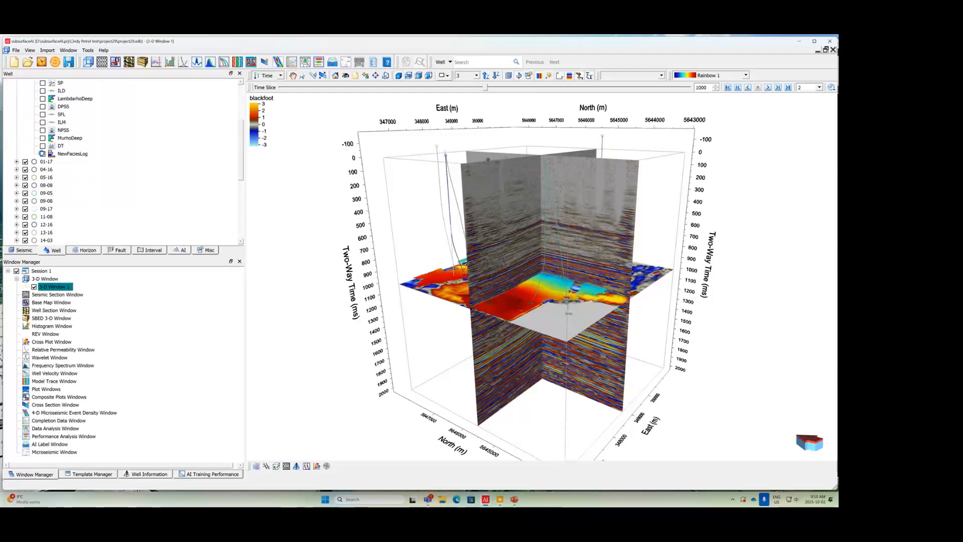
{"action": "scroll", "coordinate": [549, 316], "scroll_direction": "up", "scroll_amount": 8}
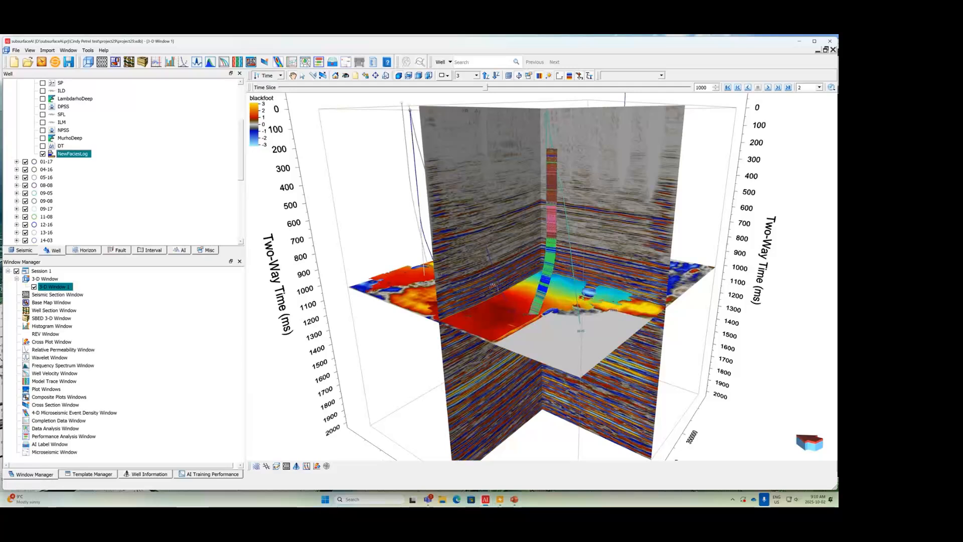
{"action": "left_click", "coordinate": [176, 149]}
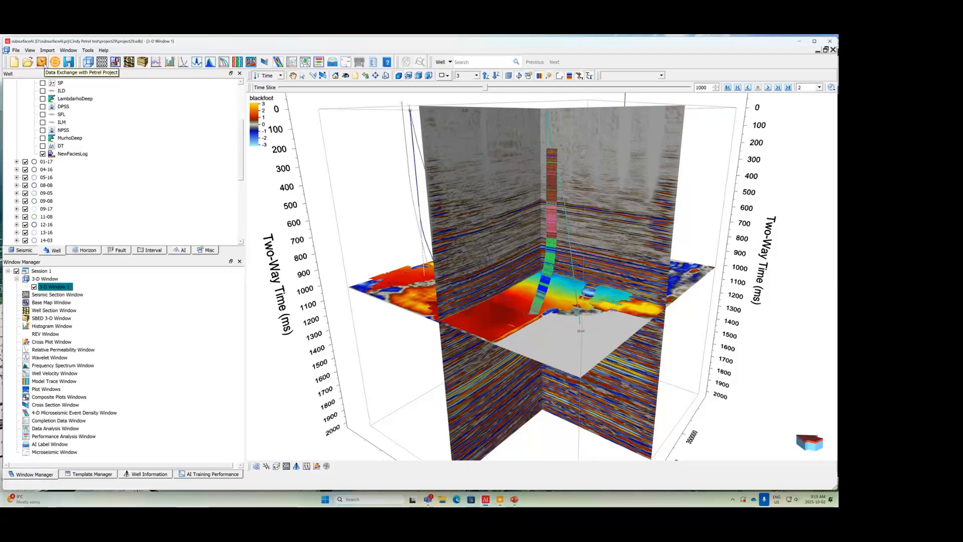
Step: Export the NewFaciesLog well log of well 01-08 from subsurfaceAI to the Petrel project blackfoot from data importing July 29.pet
{"action": "left_click", "coordinate": [42, 62]}
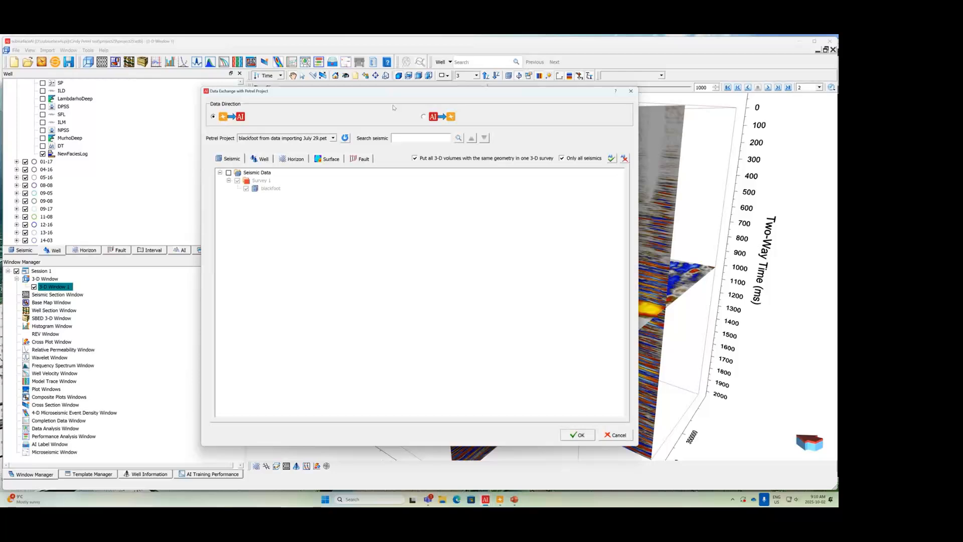
{"action": "left_click", "coordinate": [424, 117]}
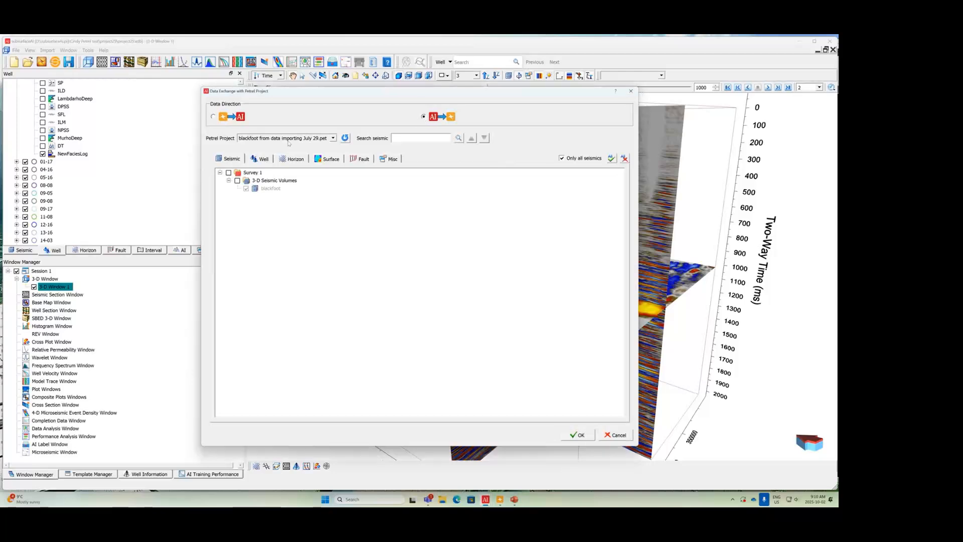
{"action": "left_click", "coordinate": [261, 159]}
{"action": "left_click", "coordinate": [220, 172]}
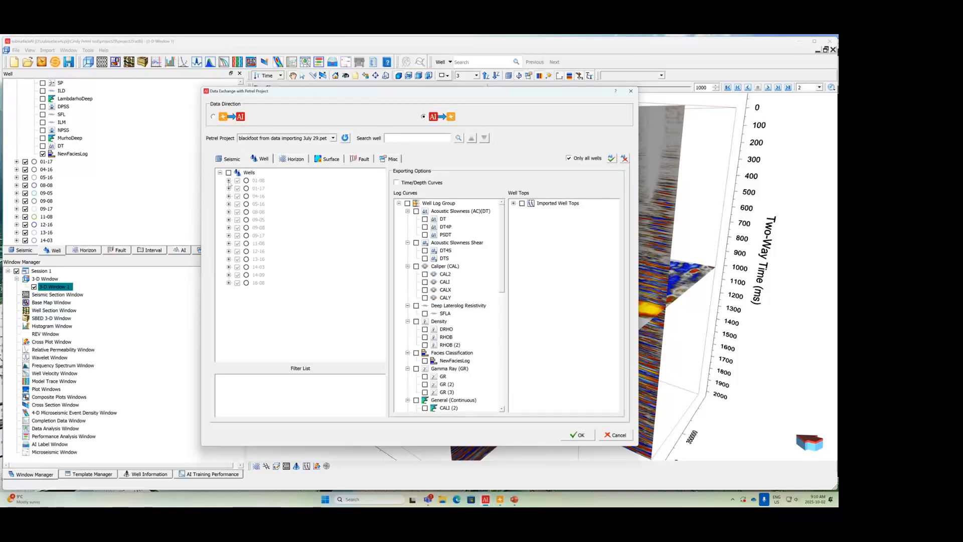
{"action": "left_click", "coordinate": [229, 181]}
{"action": "left_click", "coordinate": [237, 196]}
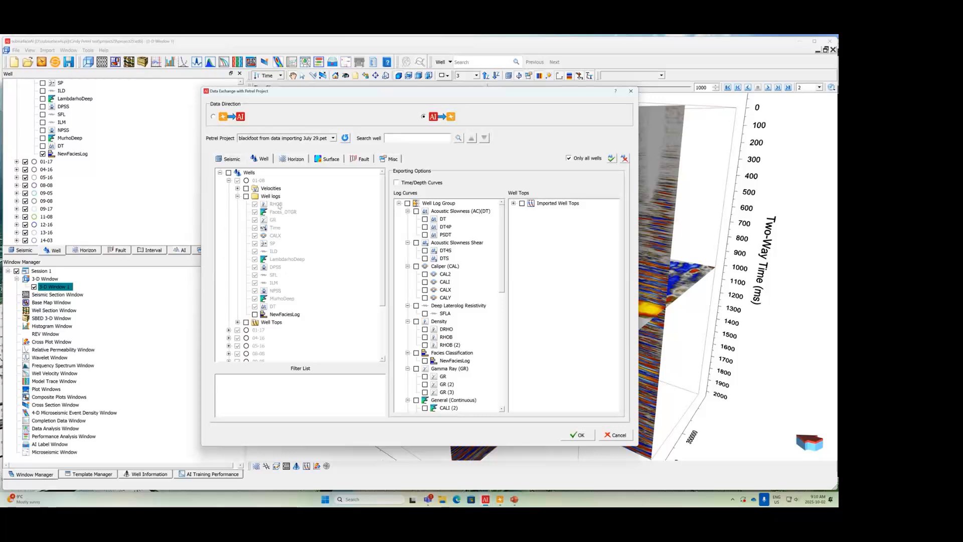
{"action": "scroll", "coordinate": [289, 292], "scroll_direction": "down", "scroll_amount": 1}
{"action": "scroll", "coordinate": [290, 290], "scroll_direction": "up", "scroll_amount": 1}
{"action": "left_click", "coordinate": [255, 315]}
{"action": "left_click", "coordinate": [578, 434]}
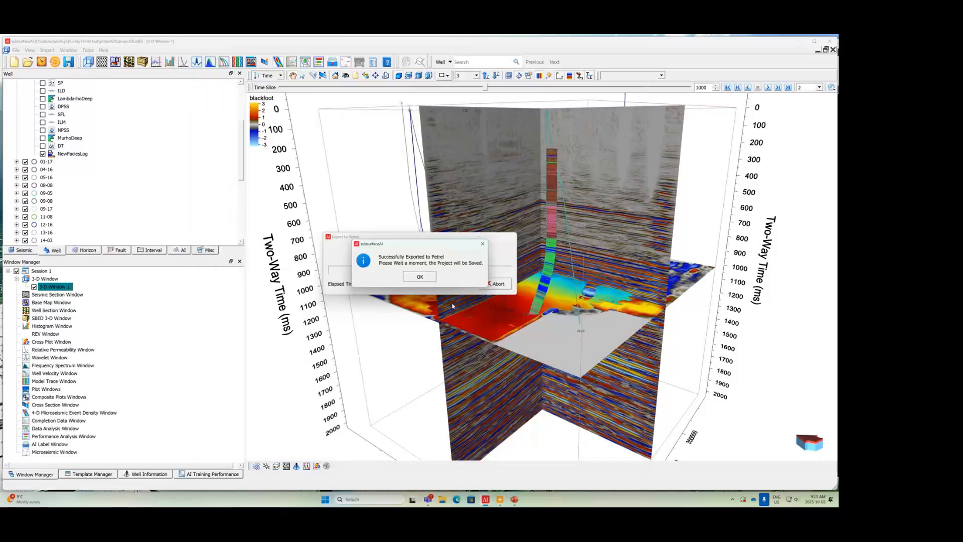
{"action": "left_click", "coordinate": [421, 277]}
Step: Switch to Petrel and hide the GR log for all wells through the global well logs
{"action": "mouse_move", "coordinate": [503, 499]}
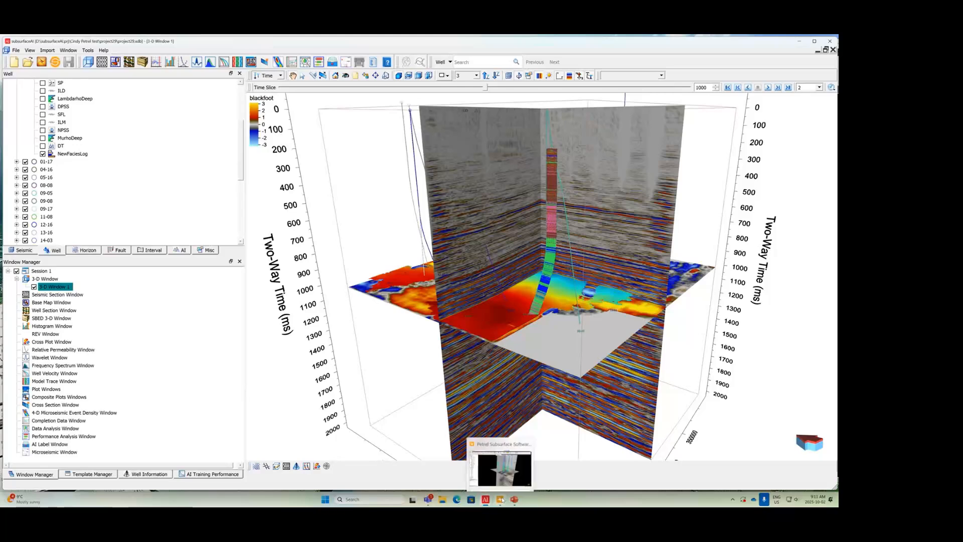
{"action": "left_click", "coordinate": [507, 461]}
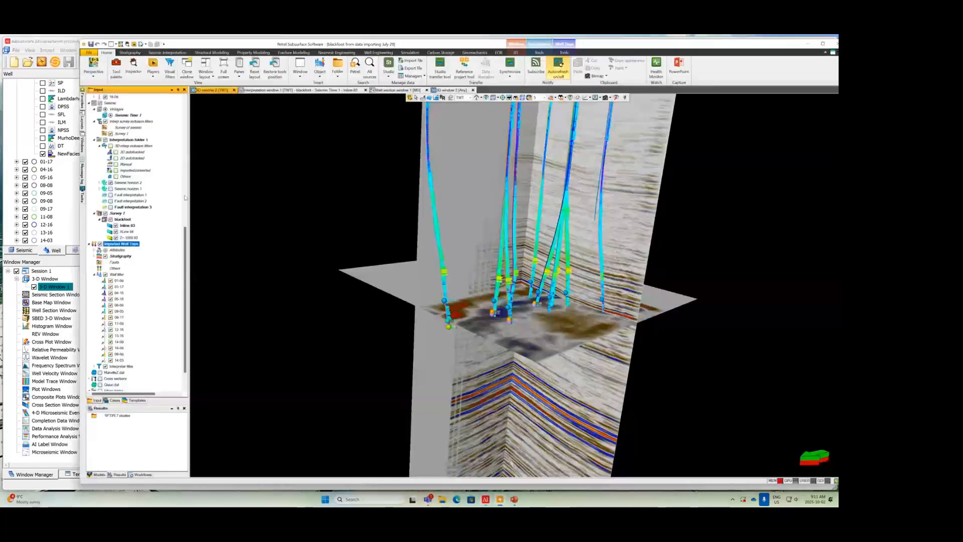
{"action": "left_click_drag", "start_coordinate": [185, 235], "coordinate": [189, 197]}
{"action": "scroll", "coordinate": [154, 134], "scroll_direction": "up", "scroll_amount": 10}
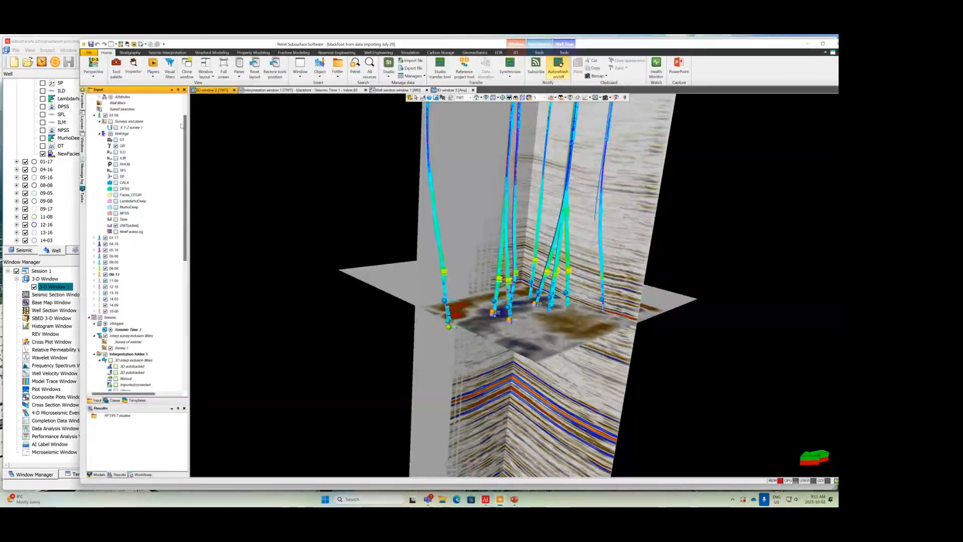
{"action": "left_click", "coordinate": [94, 103]}
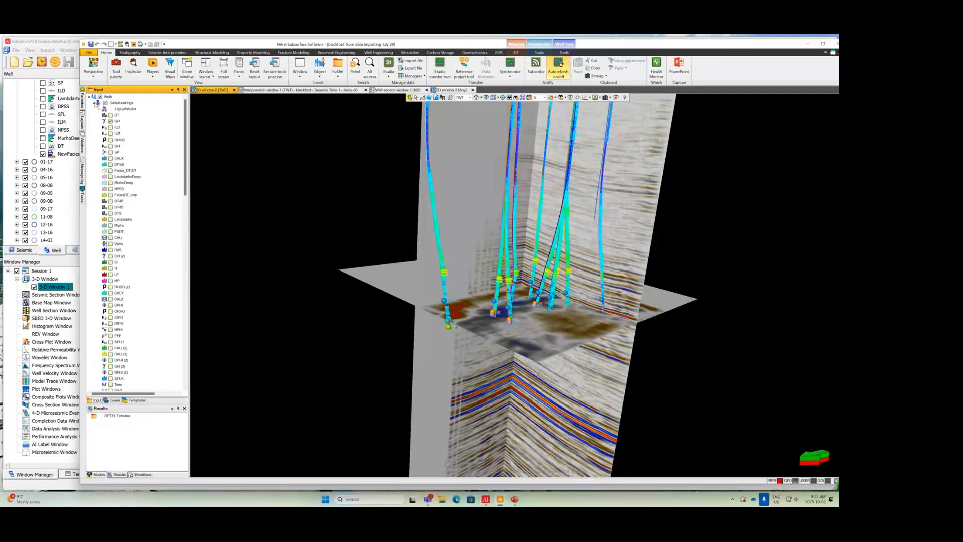
{"action": "scroll", "coordinate": [131, 280], "scroll_direction": "down", "scroll_amount": 1}
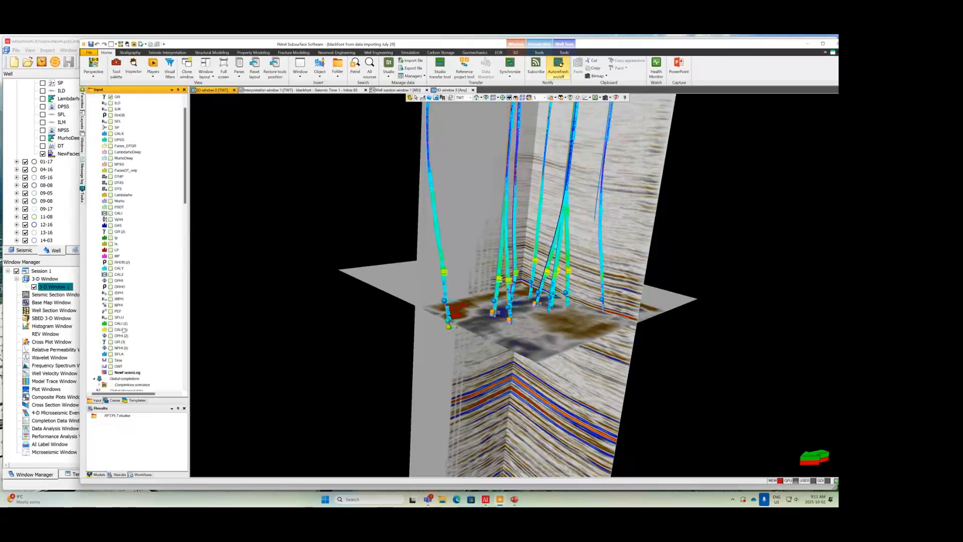
{"action": "scroll", "coordinate": [124, 330], "scroll_direction": "up", "scroll_amount": 1}
{"action": "left_click", "coordinate": [111, 121]}
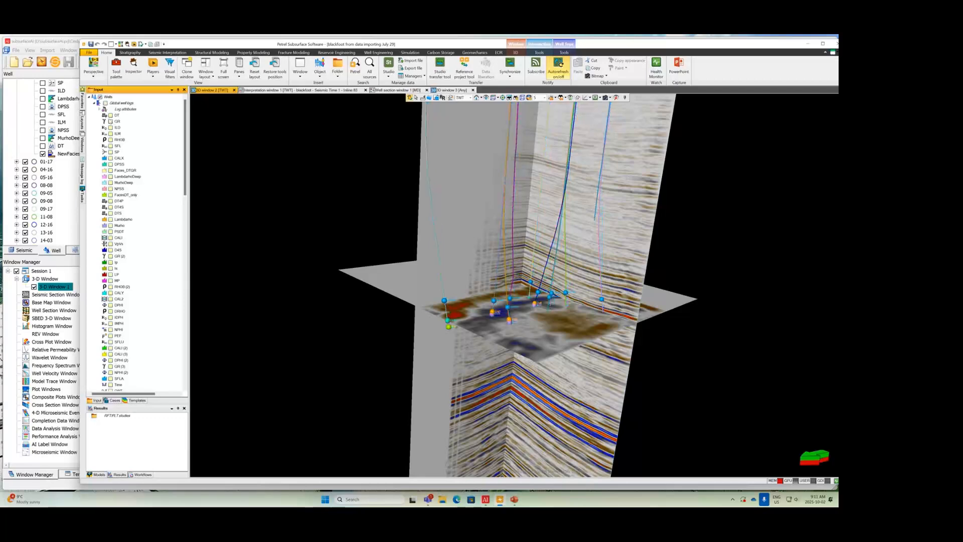
Step: Display NewFaciesLog for well 01-08 in the Petrel 3D window and inspect it along the well path
{"action": "left_click", "coordinate": [94, 103]}
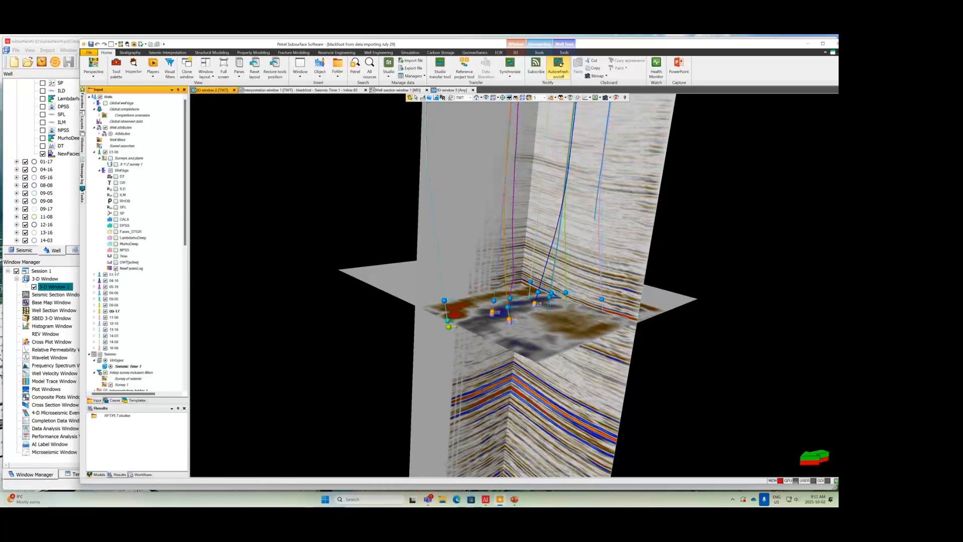
{"action": "left_click_drag", "start_coordinate": [545, 337], "coordinate": [446, 310]}
{"action": "scroll", "coordinate": [556, 324], "scroll_direction": "up", "scroll_amount": 4}
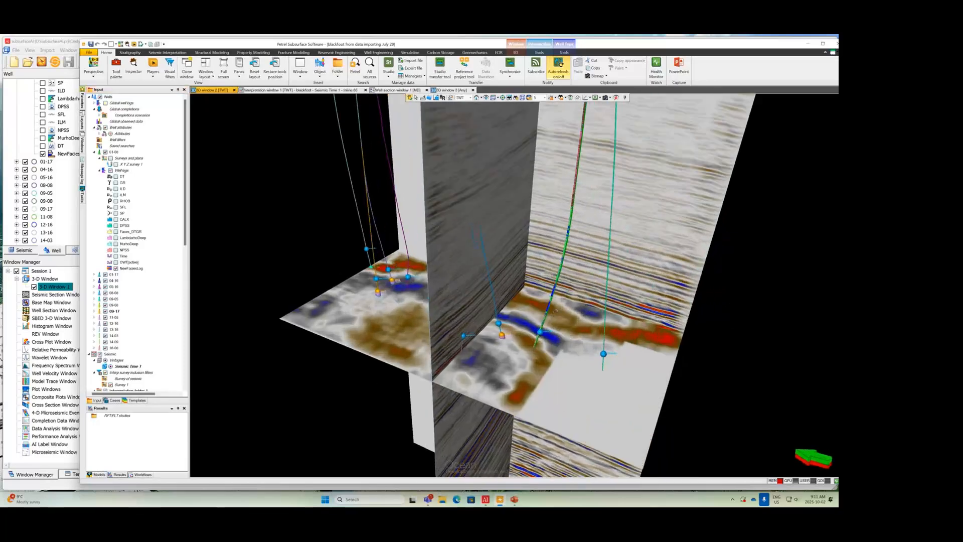
{"action": "middle_click_drag", "start_coordinate": [561, 296], "coordinate": [537, 359]}
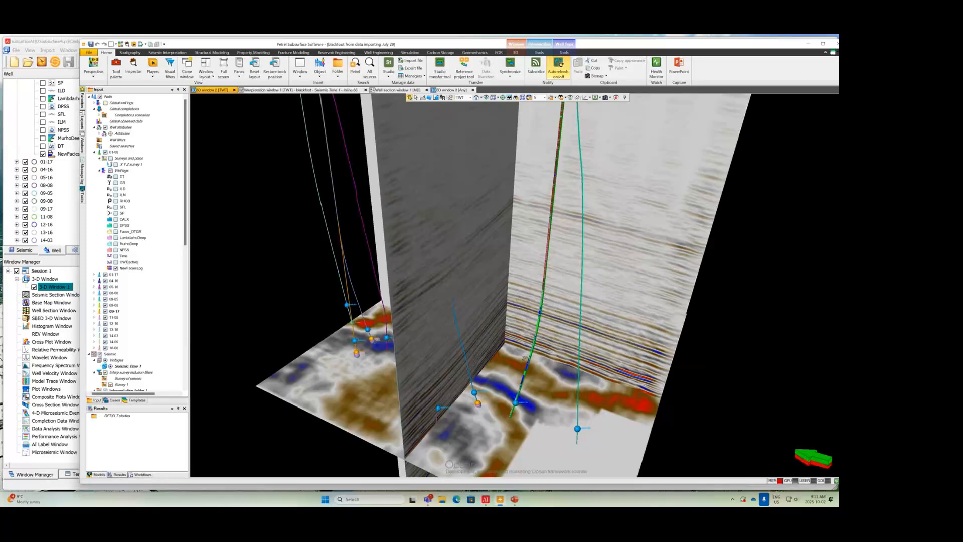
{"action": "left_click_drag", "start_coordinate": [514, 391], "coordinate": [510, 345]}
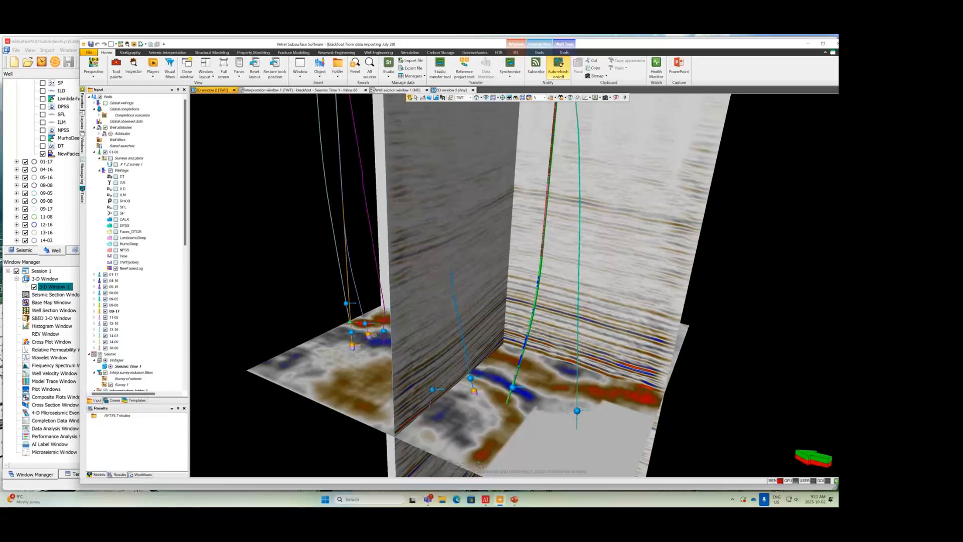
Step: Switch to the subsurfaceAI Property Prediction project and minimize Well Section Window 2
{"action": "mouse_move", "coordinate": [487, 502]}
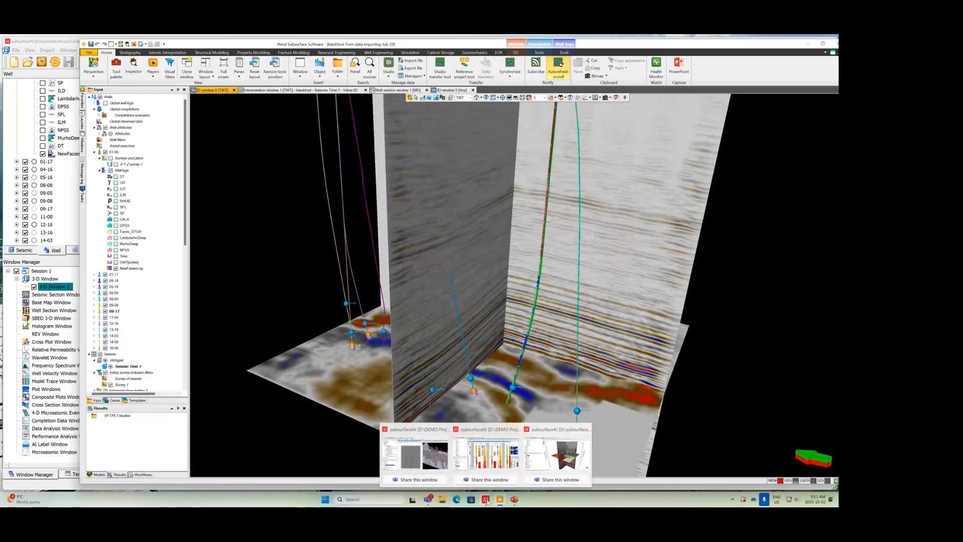
{"action": "left_click", "coordinate": [486, 454]}
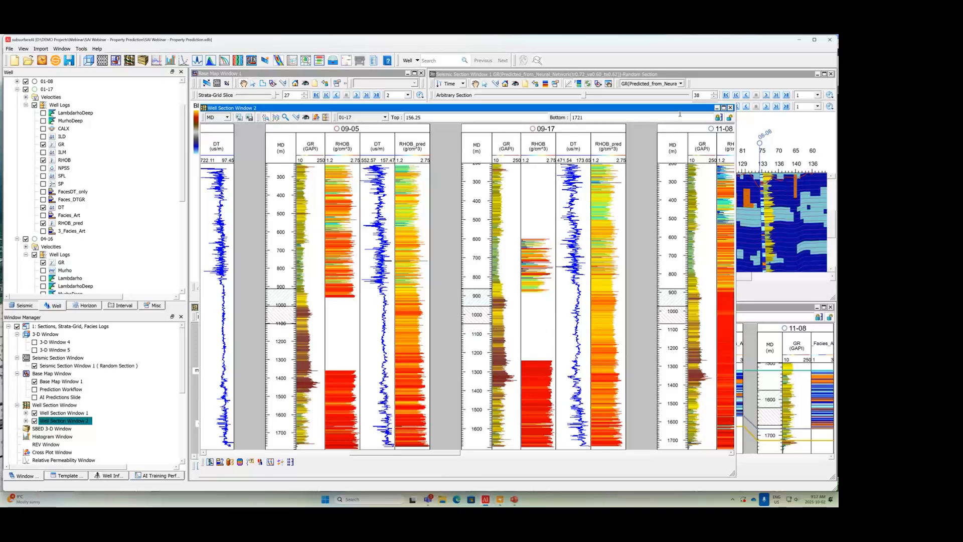
{"action": "left_click_drag", "start_coordinate": [682, 112], "coordinate": [682, 113]}
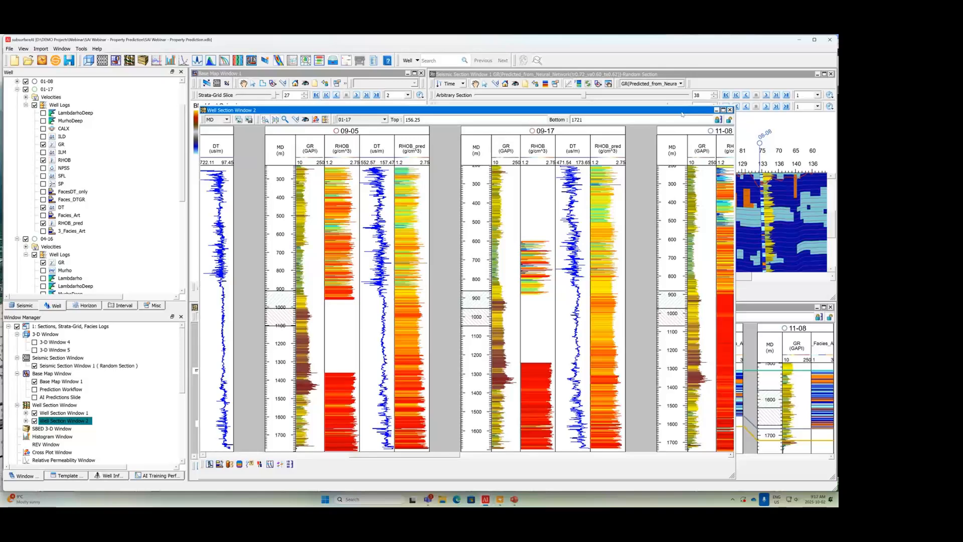
{"action": "left_click", "coordinate": [716, 110]}
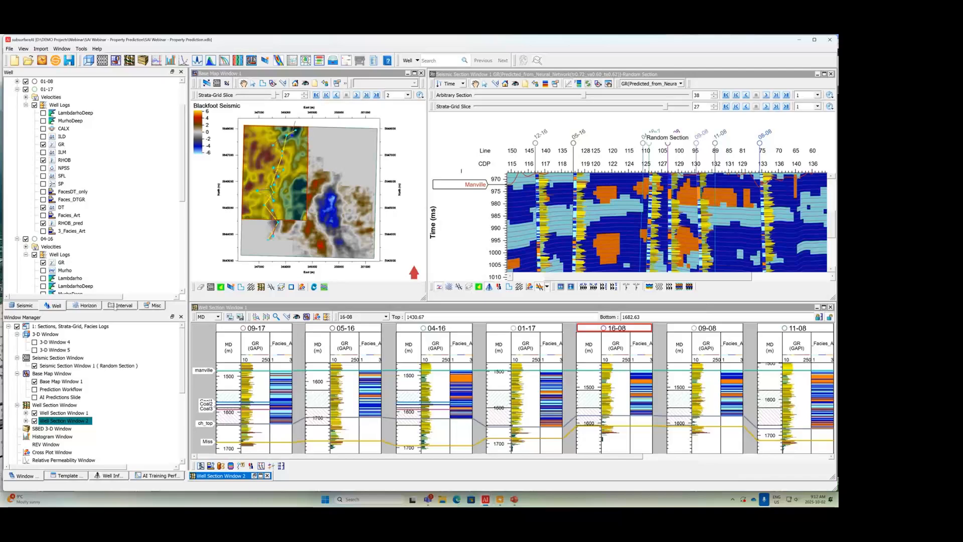
Step: Display the neural-network-predicted GR property grid of SG-Manville_Smooth_Kglauc in the random seismic section and examine it across the wells
{"action": "left_click", "coordinate": [119, 305]}
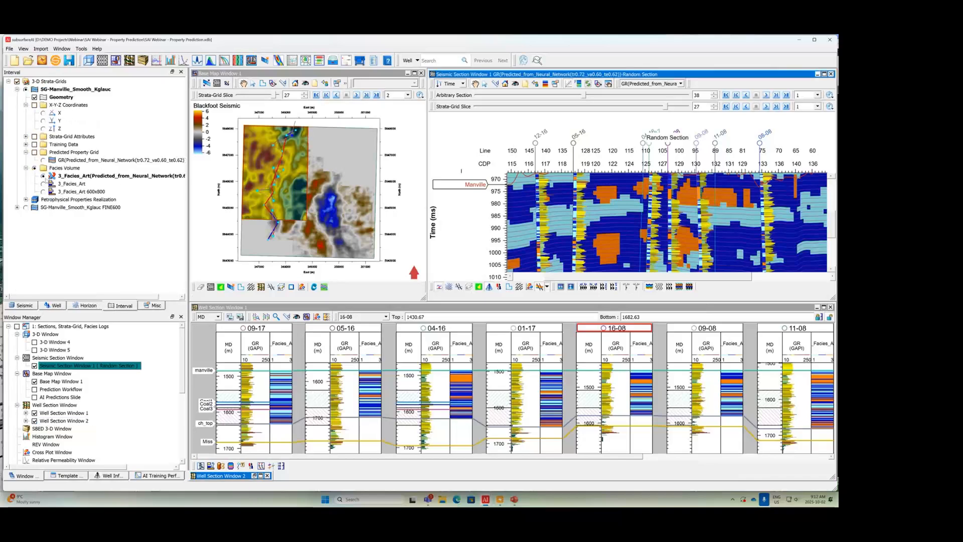
{"action": "left_click", "coordinate": [44, 159]}
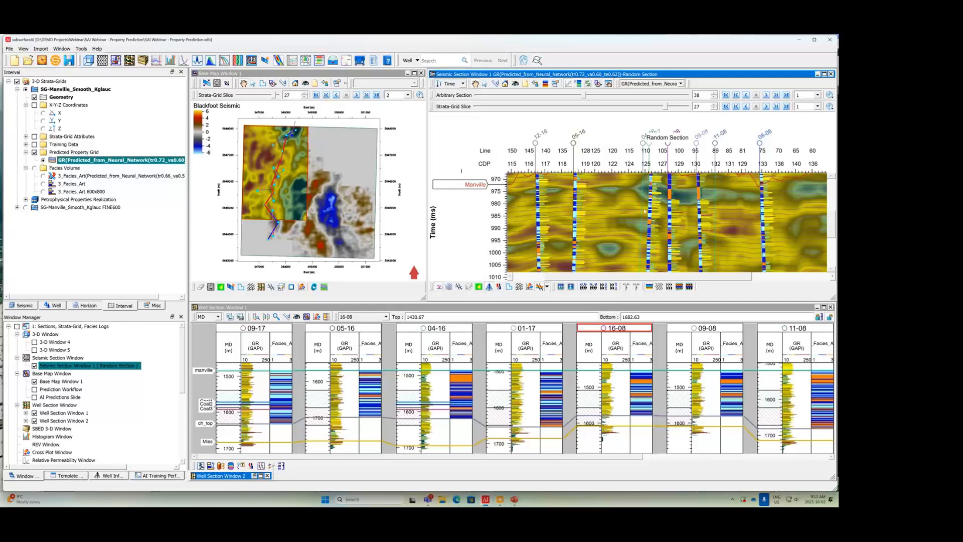
{"action": "scroll", "coordinate": [645, 211], "scroll_direction": "down", "scroll_amount": 4}
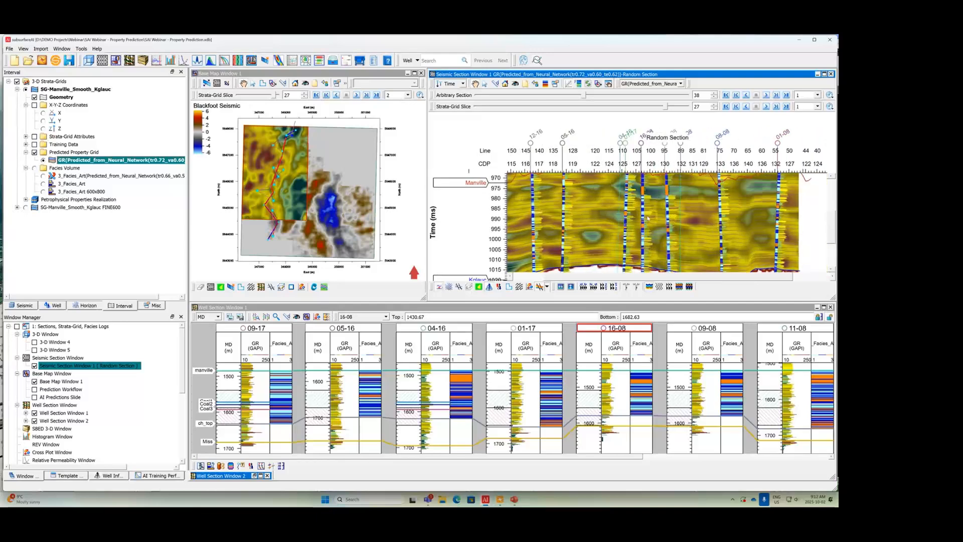
{"action": "left_click_drag", "start_coordinate": [721, 277], "coordinate": [680, 279]}
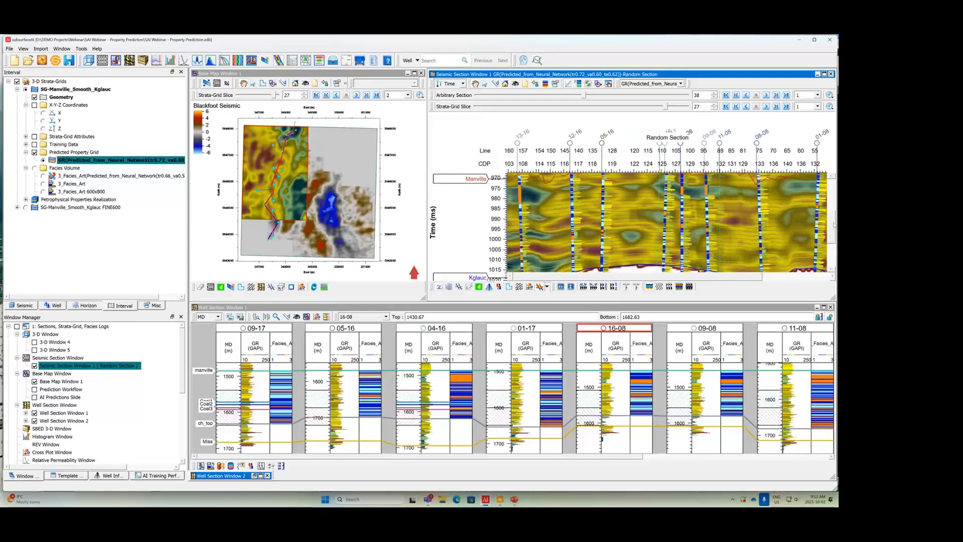
{"action": "left_click_drag", "start_coordinate": [833, 228], "coordinate": [834, 228]}
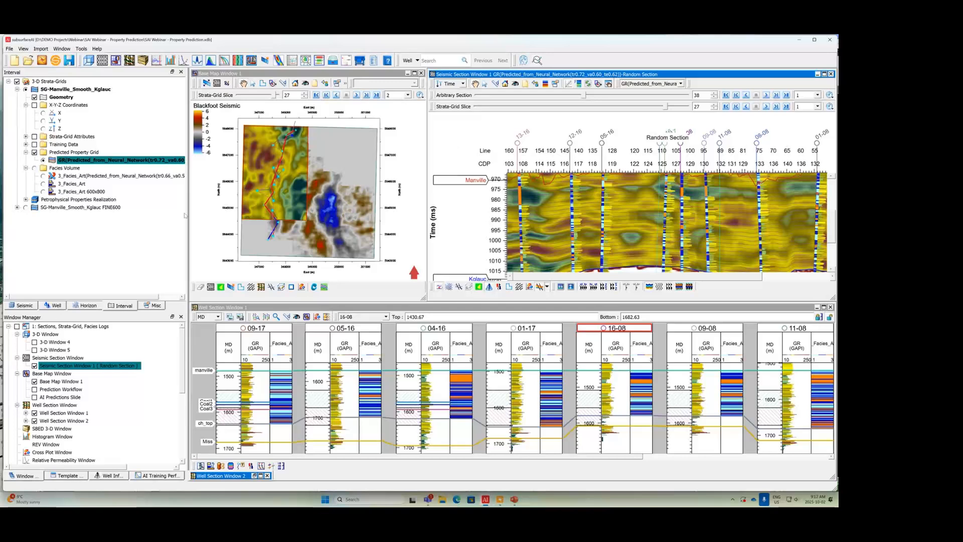
Step: Display the classification facies map of the Manville horizon in Base Map Window 1
{"action": "left_click", "coordinate": [212, 174]}
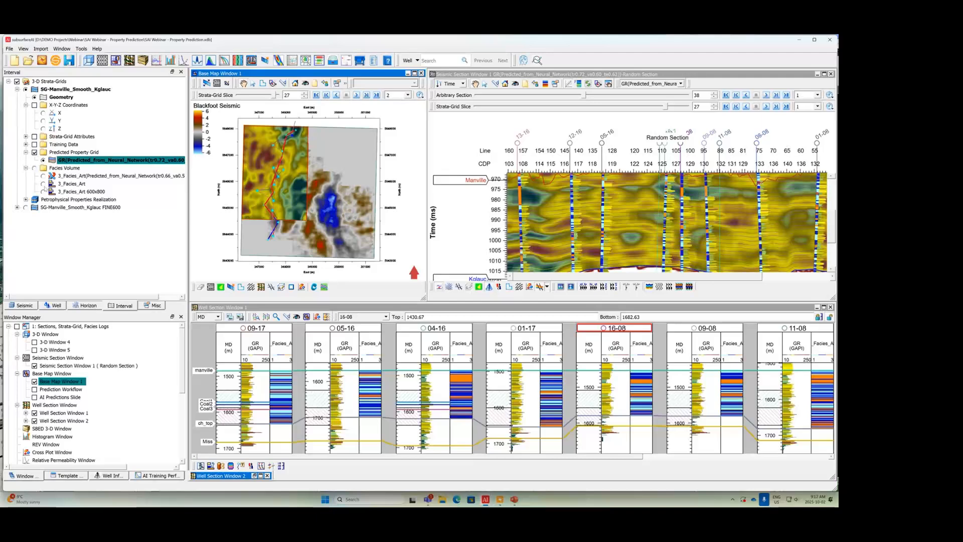
{"action": "left_click", "coordinate": [85, 306]}
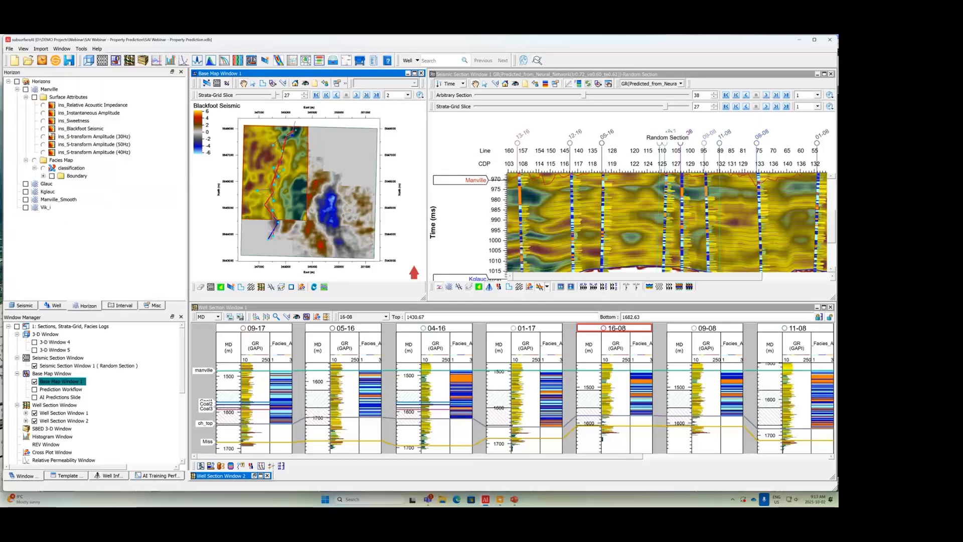
{"action": "left_click", "coordinate": [43, 168]}
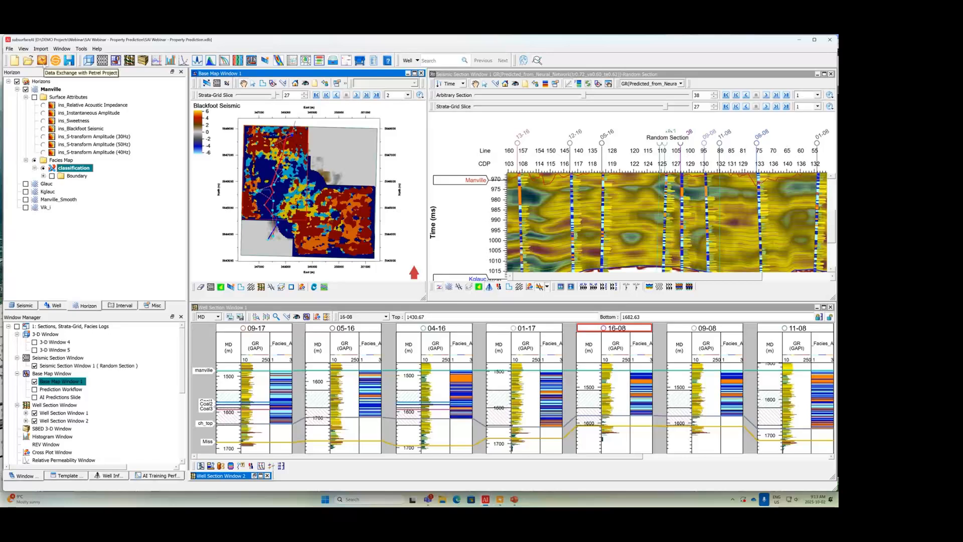
Step: Start a data exchange from subsurfaceAI to Petrel and select the strata-grid volume GR(Predicted_from_Neural_Network(tr0.72_va0.60_te0.62)) for export
{"action": "left_click", "coordinate": [42, 60]}
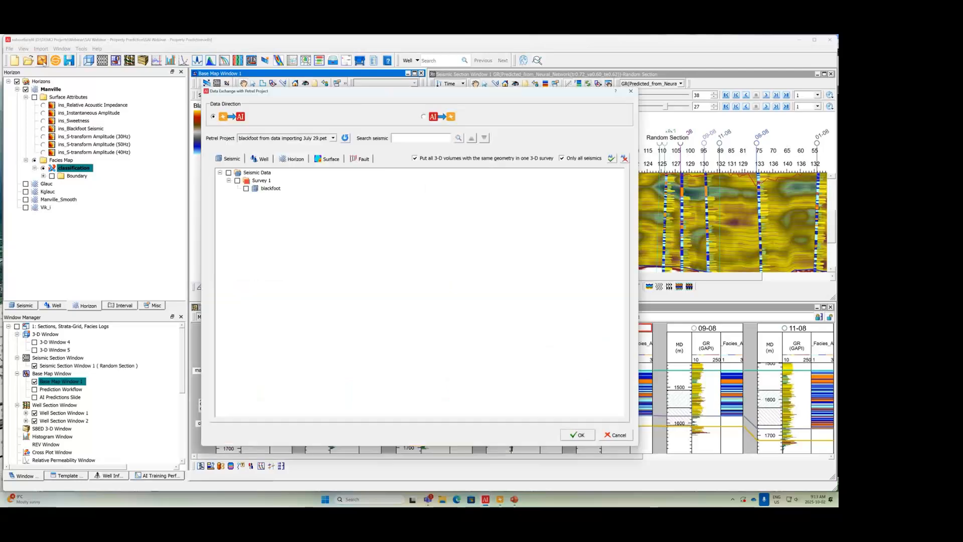
{"action": "left_click", "coordinate": [439, 119]}
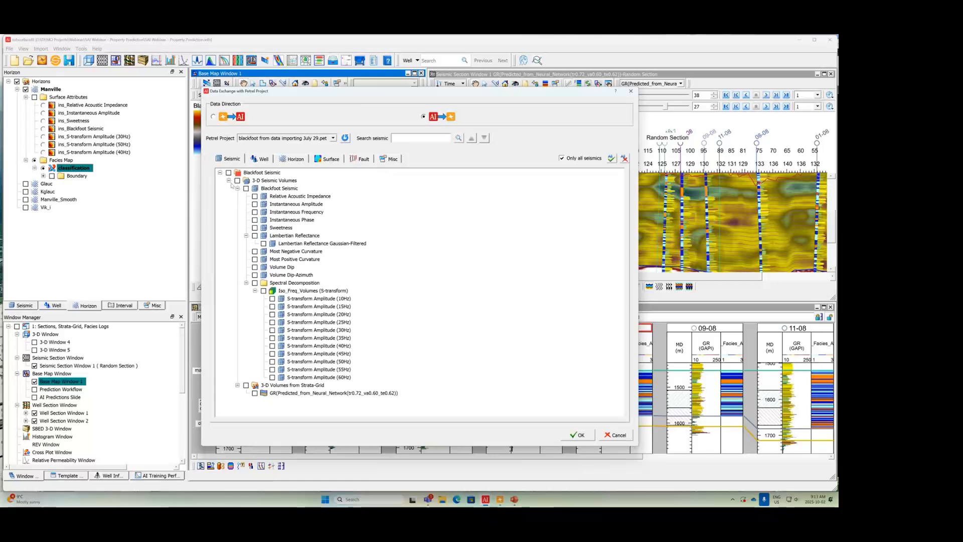
{"action": "left_click", "coordinate": [255, 394]}
Step: Look through the logs of well 01-17 and select the RHOB_pred density log curve for export
{"action": "left_click", "coordinate": [264, 159]}
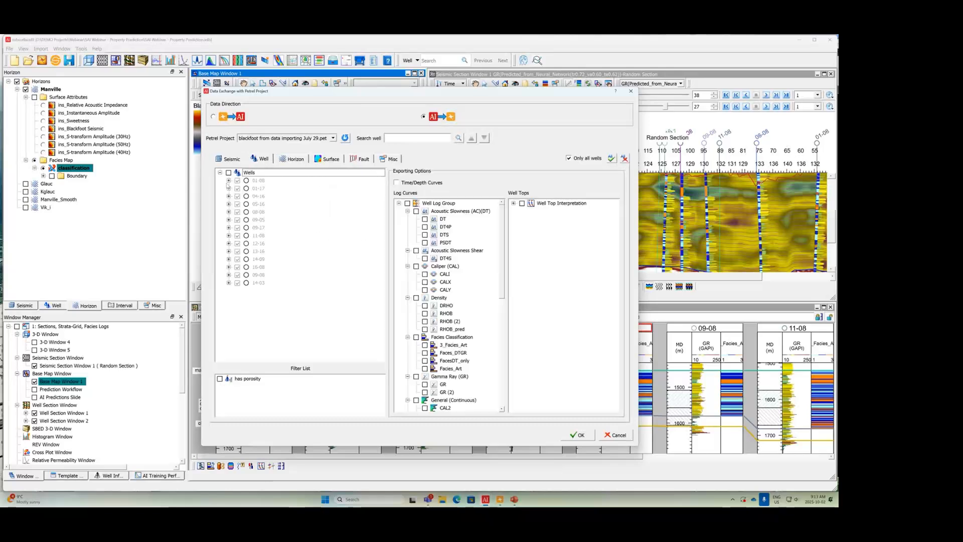
{"action": "left_click", "coordinate": [228, 181]}
{"action": "left_click", "coordinate": [228, 212]}
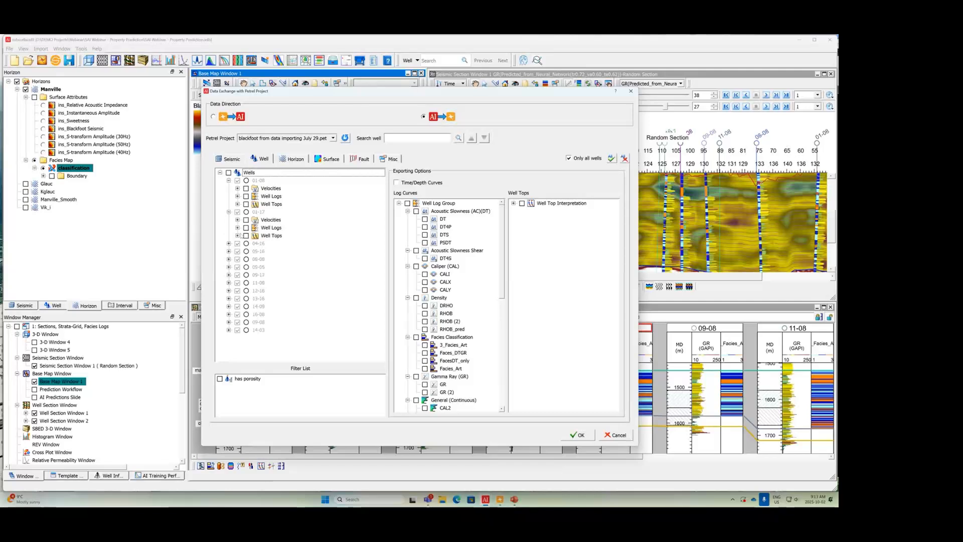
{"action": "left_click", "coordinate": [238, 228]}
{"action": "scroll", "coordinate": [288, 306], "scroll_direction": "down", "scroll_amount": 3}
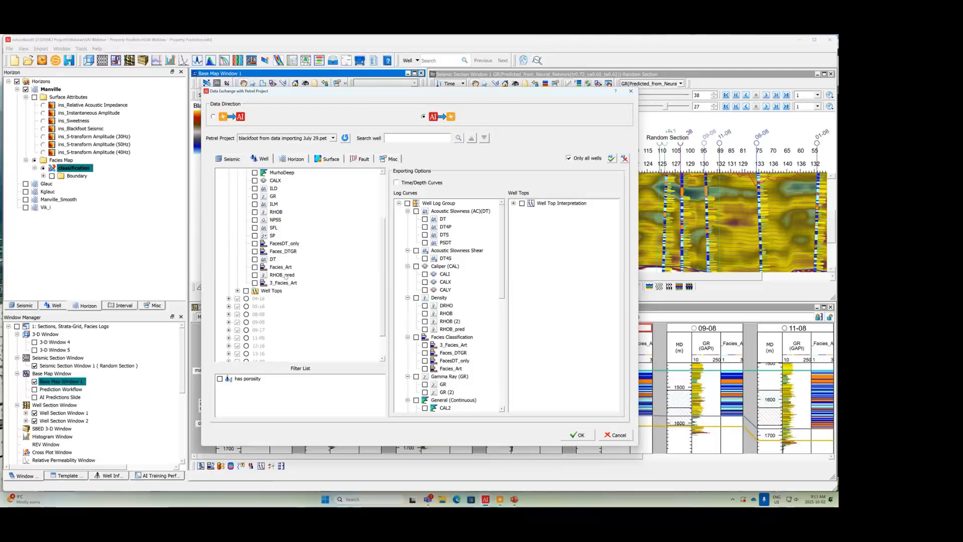
{"action": "left_click", "coordinate": [425, 329]}
Step: Add the Manville classification facies map without its boundaries to the selection and run the export to Petrel
{"action": "left_click", "coordinate": [297, 159]}
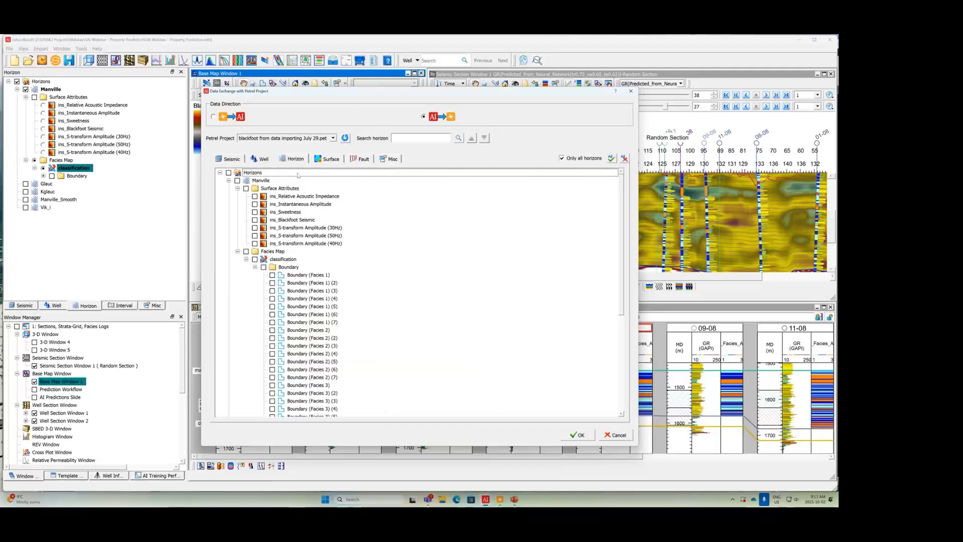
{"action": "left_click", "coordinate": [254, 259]}
{"action": "left_click", "coordinate": [255, 267]}
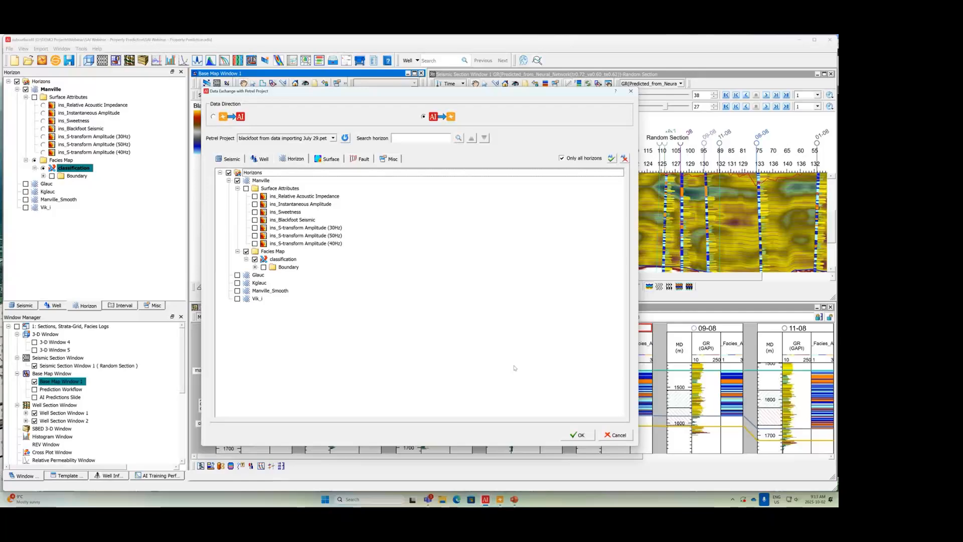
{"action": "left_click", "coordinate": [583, 434]}
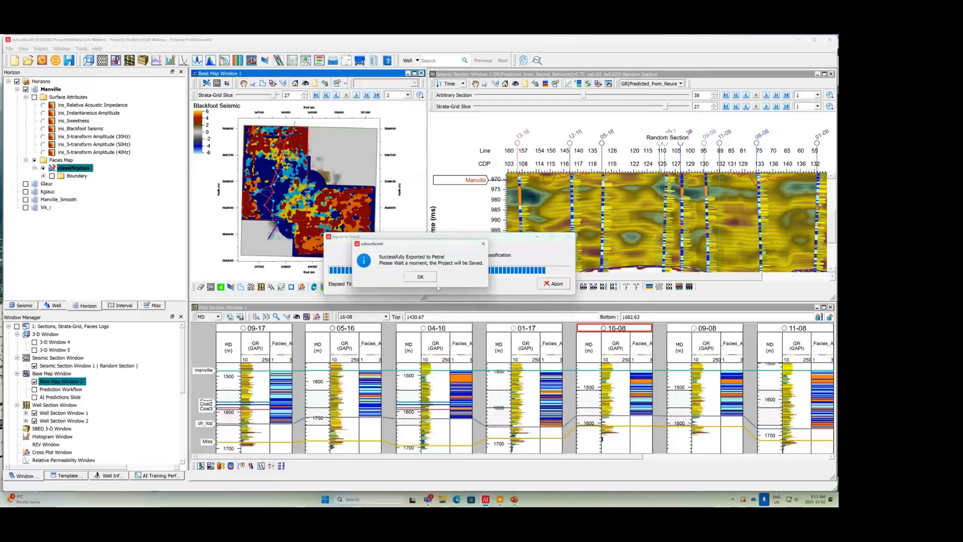
Step: Close the export confirmation, switch to Petrel and hide the NewFaciesLog of well 01-08 in the 3D view
{"action": "left_click", "coordinate": [420, 277]}
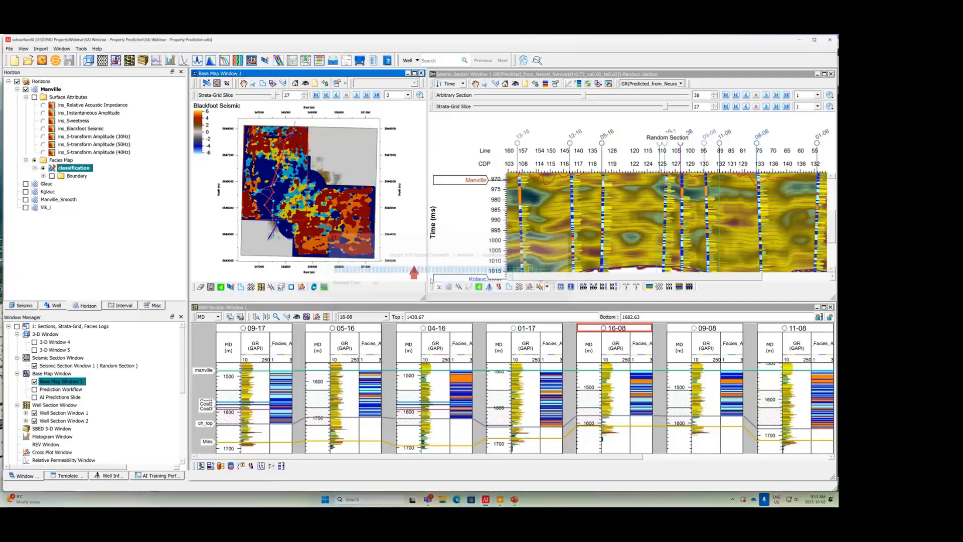
{"action": "left_click", "coordinate": [500, 500]}
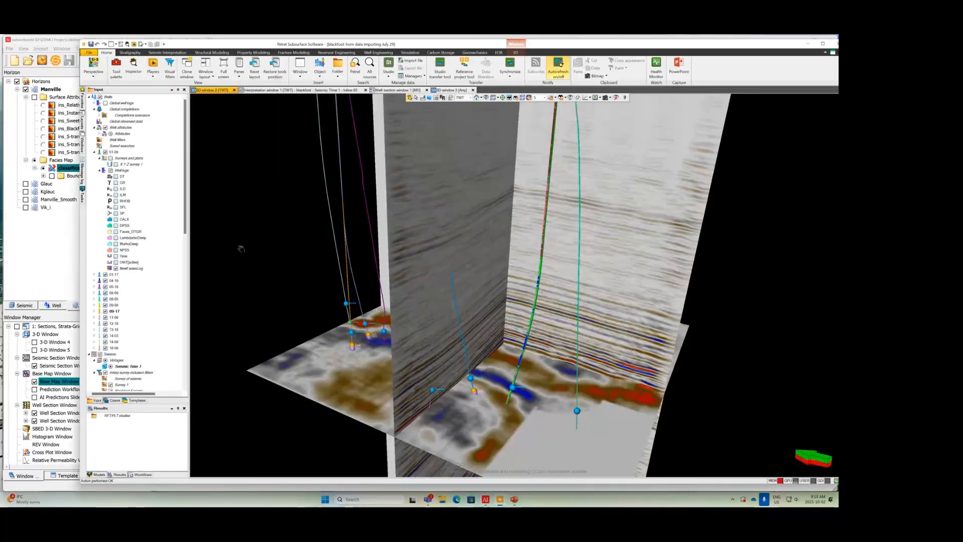
{"action": "left_click", "coordinate": [116, 268]}
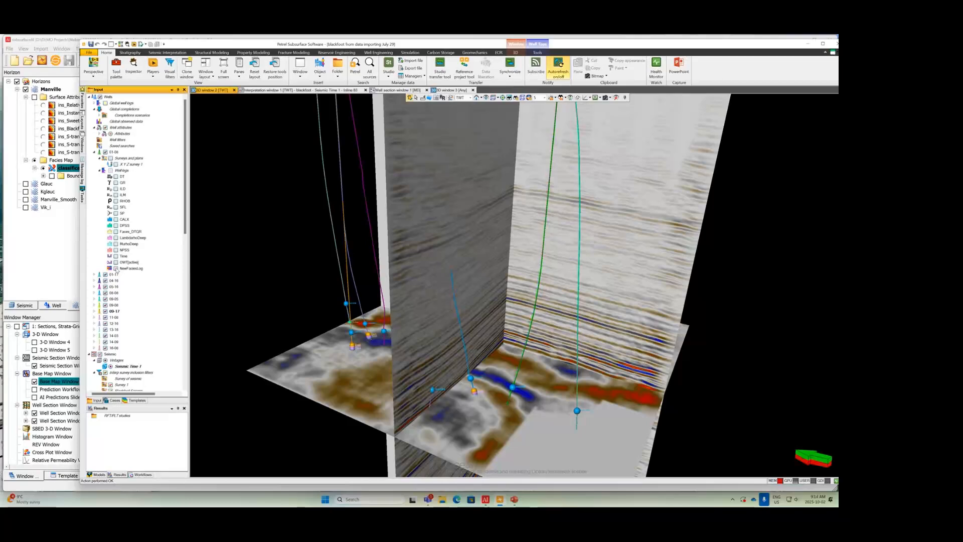
Step: Display the exported RHOB_pred global well log along the wells in the 3D view and inspect it
{"action": "left_click", "coordinate": [97, 103]}
{"action": "scroll", "coordinate": [136, 275], "scroll_direction": "down", "scroll_amount": 5}
{"action": "left_click", "coordinate": [111, 305]}
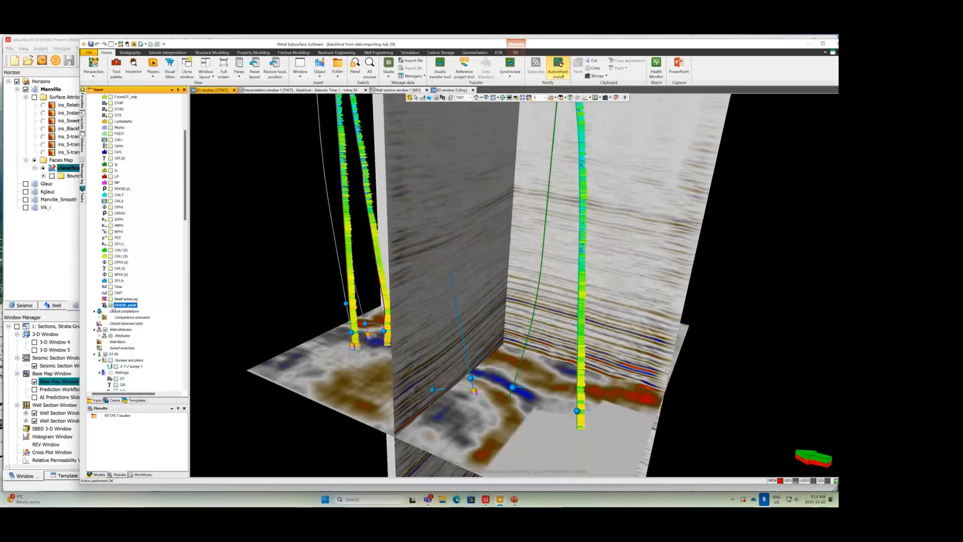
{"action": "left_click_drag", "start_coordinate": [466, 377], "coordinate": [393, 280]}
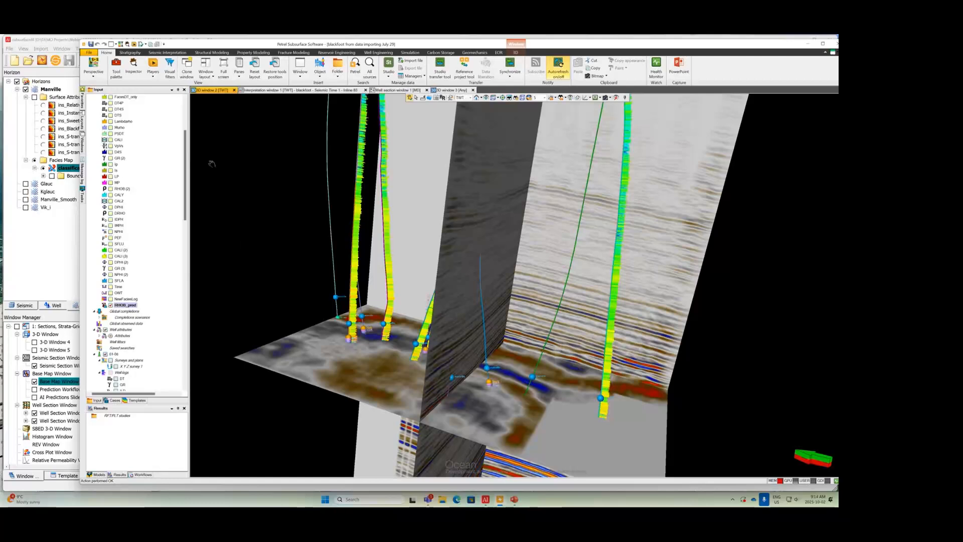
Step: Locate the exported GR(Predicted_from_Neural_Network) volume under the surveys and the classification attribute under the Manville horizon in the input data
{"action": "left_click", "coordinate": [299, 76]}
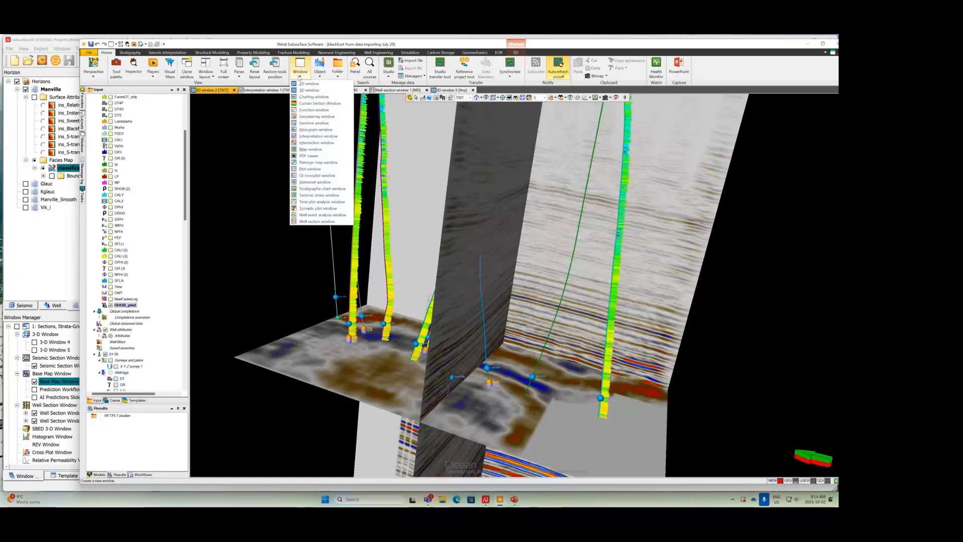
{"action": "left_click", "coordinate": [253, 125]}
{"action": "left_click_drag", "start_coordinate": [185, 148], "coordinate": [185, 116]}
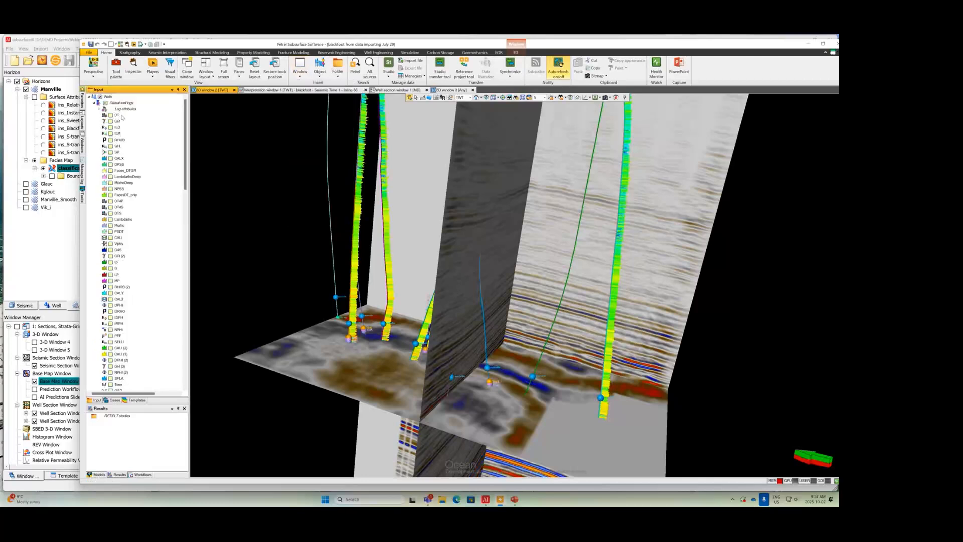
{"action": "left_click", "coordinate": [93, 103]}
{"action": "scroll", "coordinate": [130, 258], "scroll_direction": "down", "scroll_amount": 3}
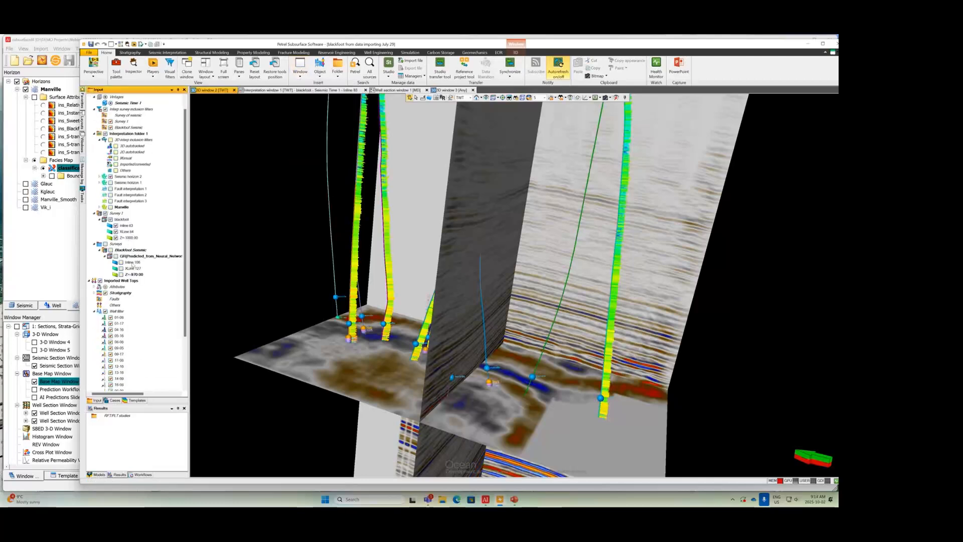
{"action": "scroll", "coordinate": [132, 266], "scroll_direction": "down", "scroll_amount": 4}
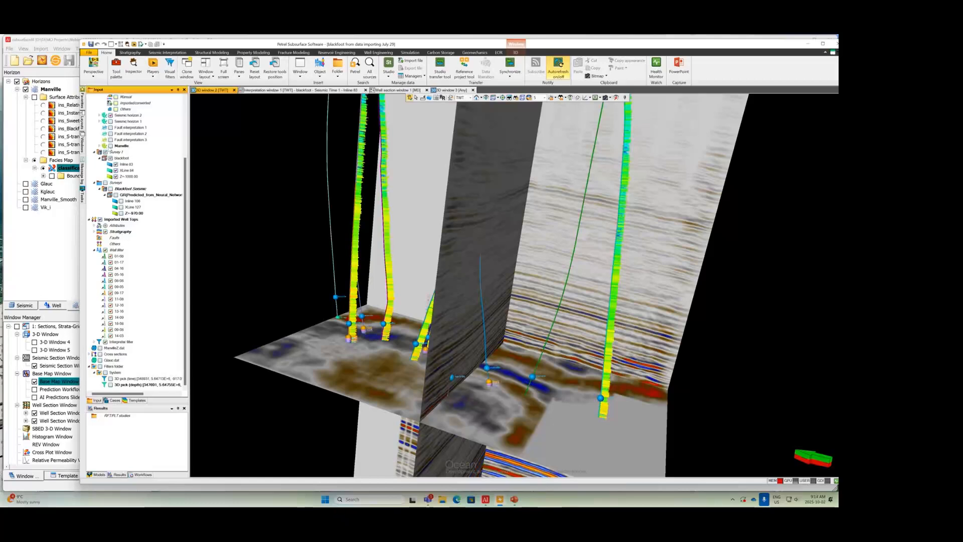
{"action": "left_click", "coordinate": [98, 145]}
{"action": "left_click", "coordinate": [105, 152]}
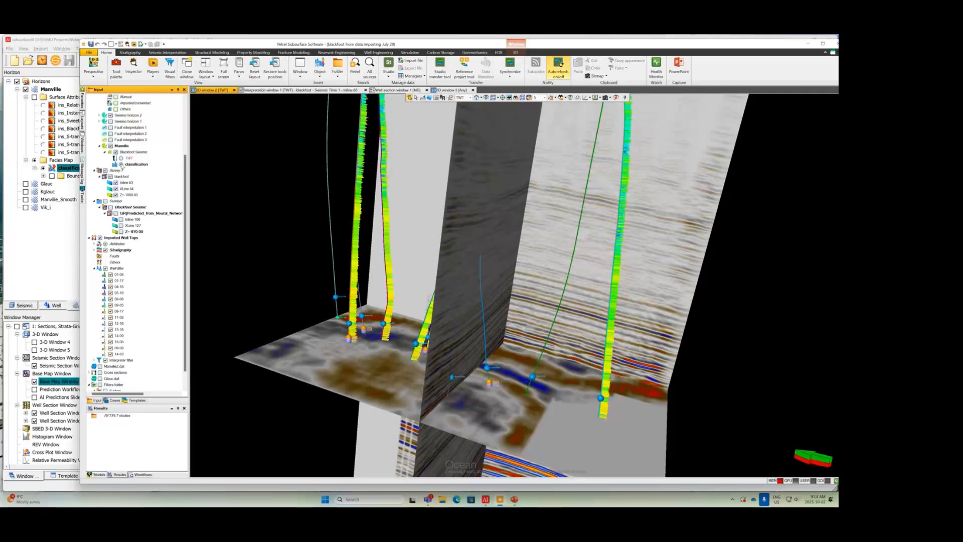
Step: Create a new 3D window, display the Manville classification facies map in it and inspect the map
{"action": "left_click", "coordinate": [300, 67]}
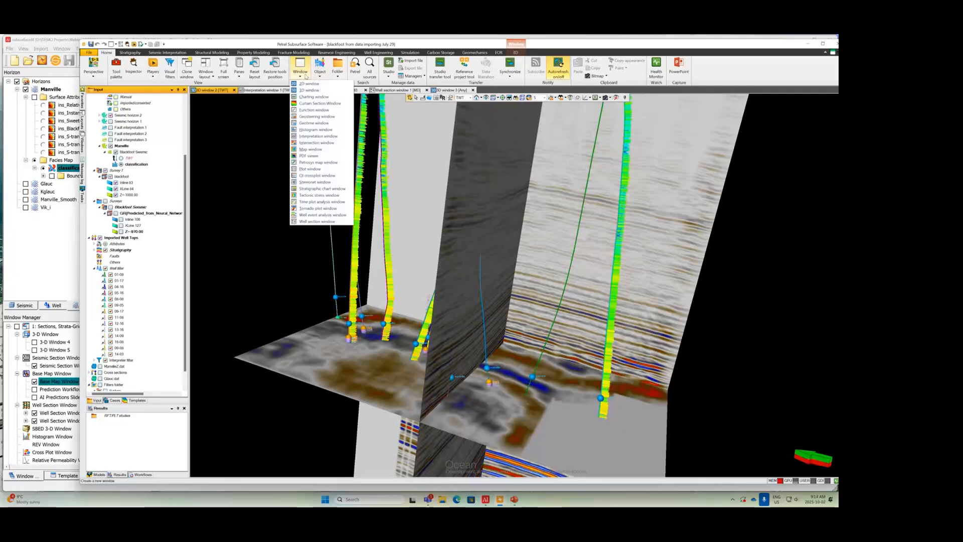
{"action": "left_click", "coordinate": [302, 99]}
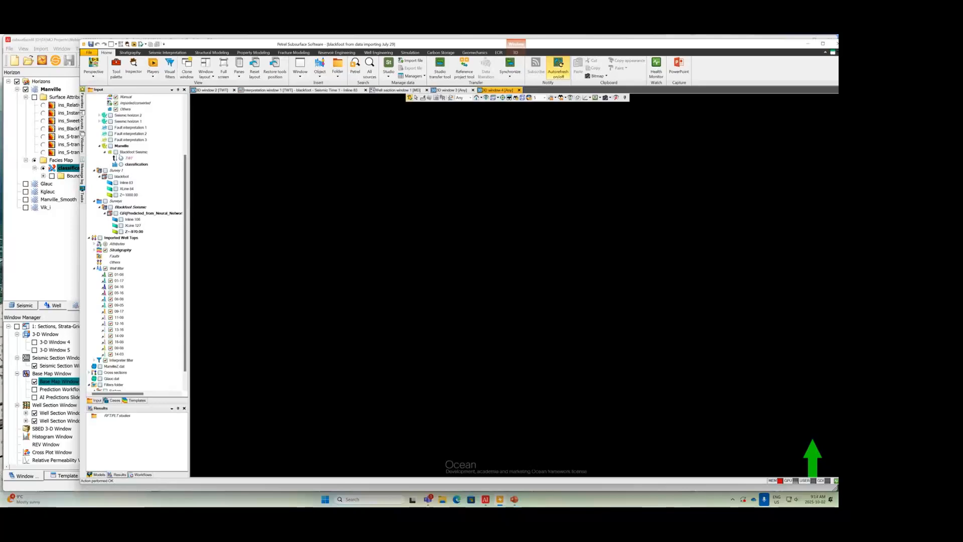
{"action": "left_click", "coordinate": [121, 164]}
{"action": "left_click_drag", "start_coordinate": [497, 300], "coordinate": [483, 219]}
{"action": "scroll", "coordinate": [501, 295], "scroll_direction": "down", "scroll_amount": 5}
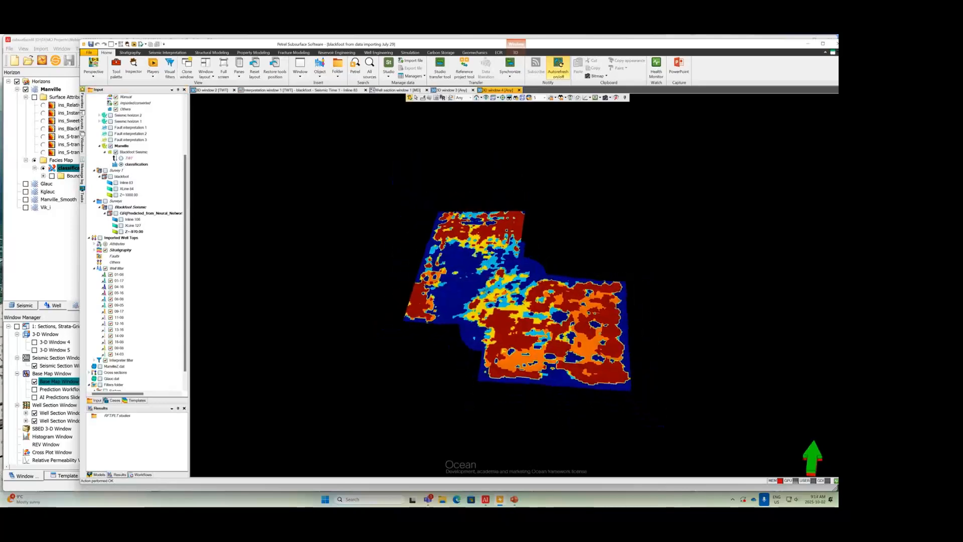
{"action": "left_click_drag", "start_coordinate": [501, 296], "coordinate": [530, 357]}
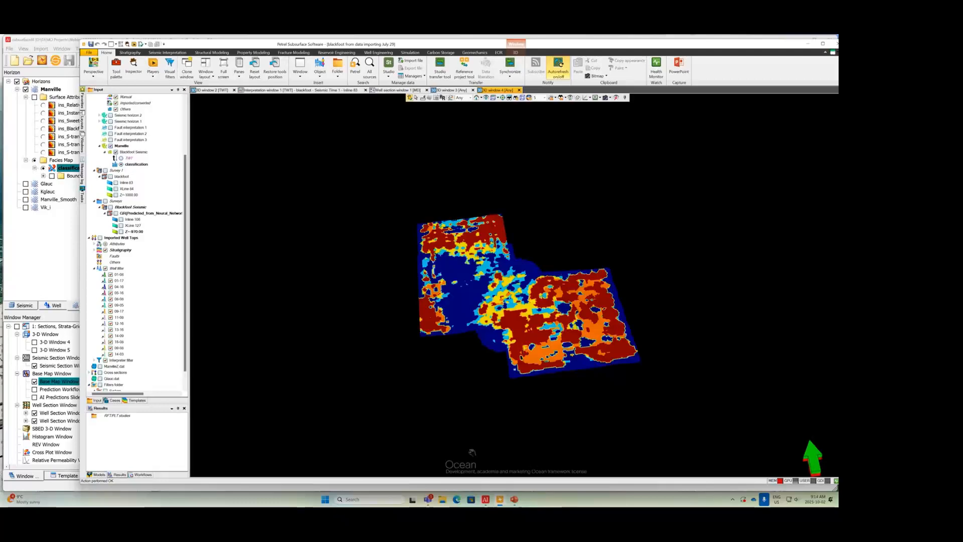
Step: Switch to the InterpAI project in subsurfaceAI, select the pilot Fault Label(Vertical Section) and step the AI Fault Prediction section to crossline 7060
{"action": "mouse_move", "coordinate": [485, 499]}
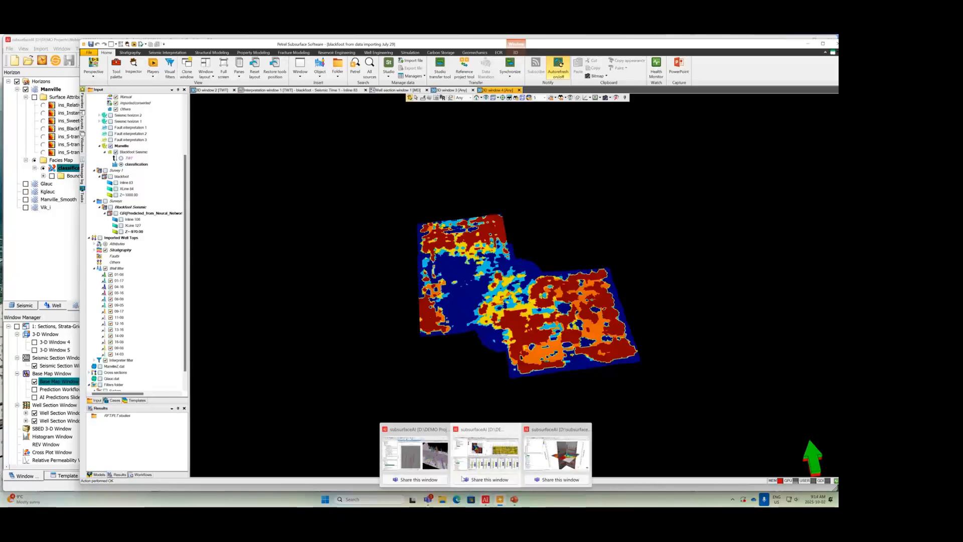
{"action": "left_click", "coordinate": [435, 454]}
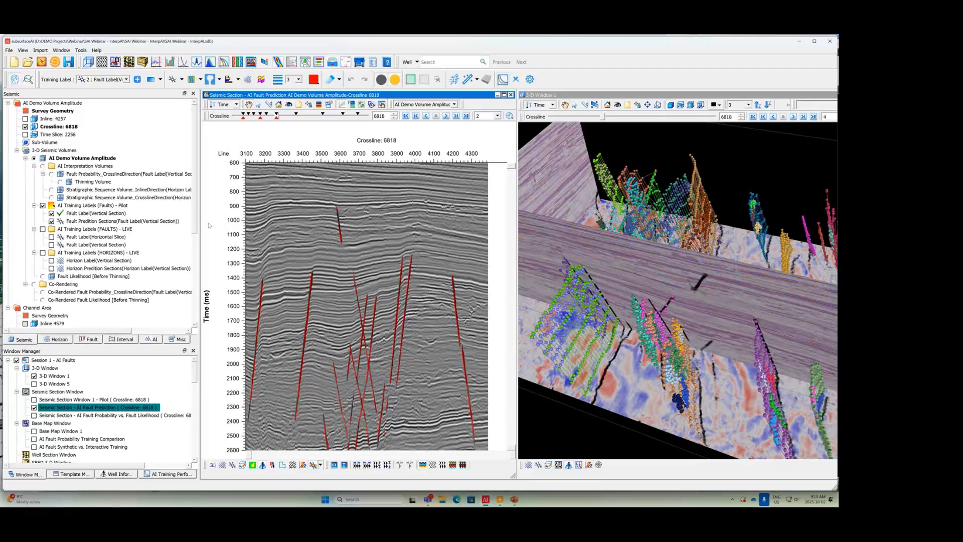
{"action": "left_click", "coordinate": [95, 213]}
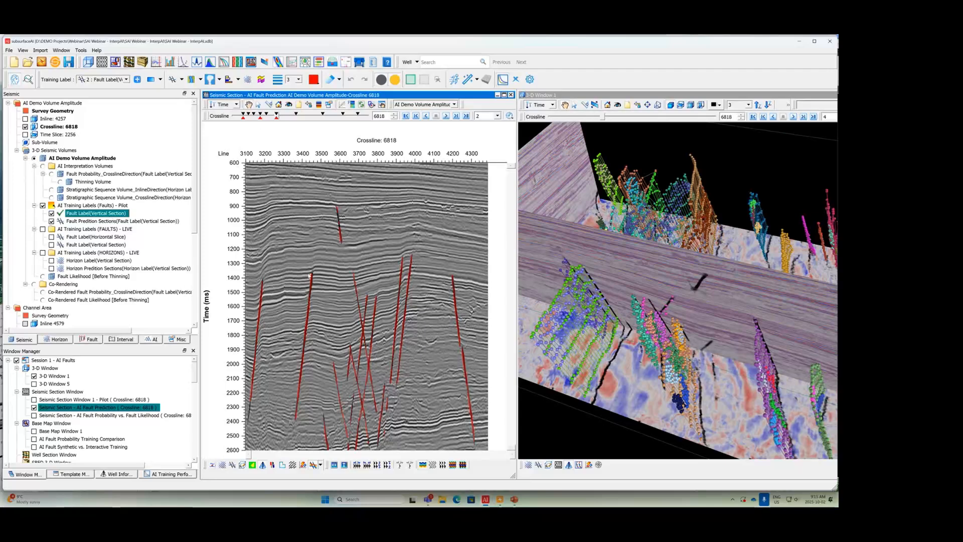
{"action": "left_click", "coordinate": [260, 118]}
{"action": "left_click", "coordinate": [277, 117]}
{"action": "left_click", "coordinate": [297, 116]}
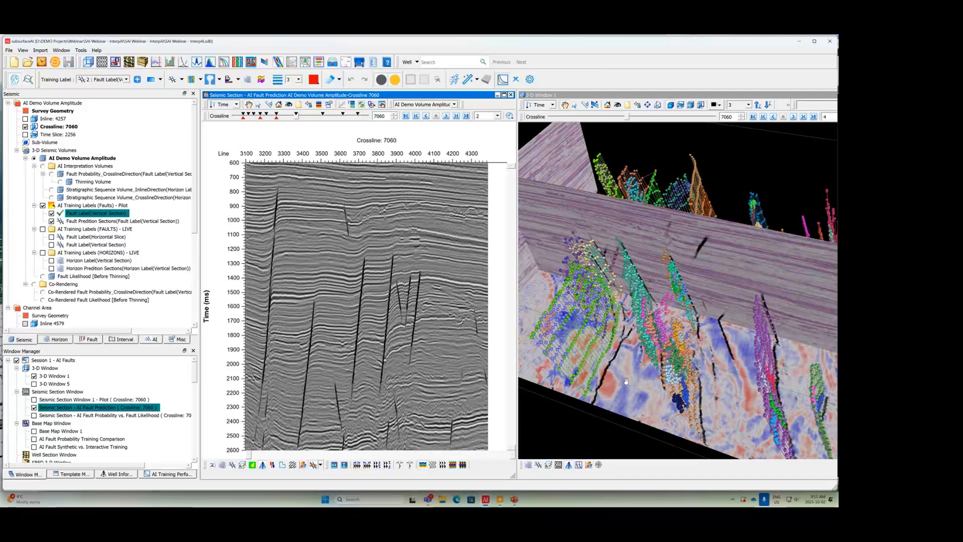
Step: Hide and redisplay the Fault Auto-Extractions_Stick_Set in 3-D Window 1 and examine the extracted fault sticks
{"action": "left_click", "coordinate": [573, 98]}
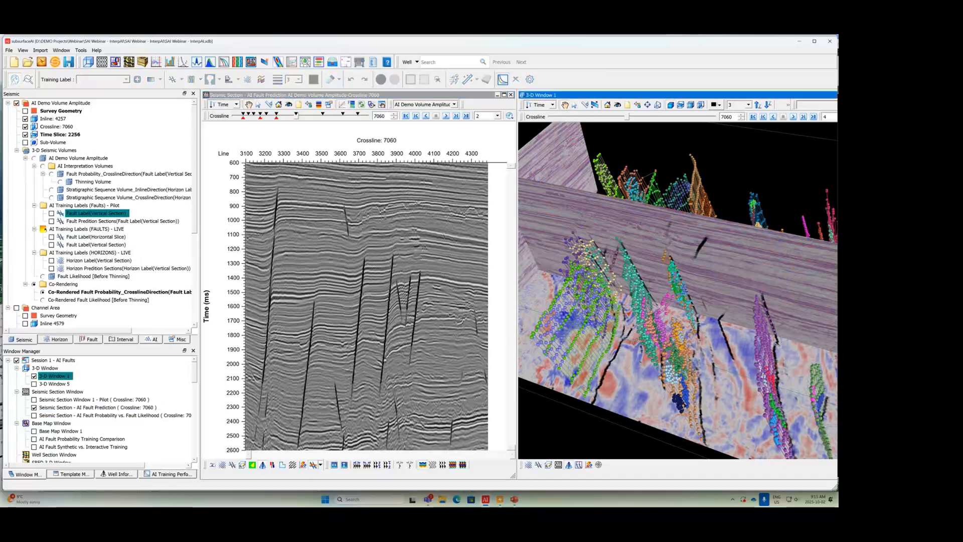
{"action": "left_click_drag", "start_coordinate": [637, 341], "coordinate": [596, 359]}
{"action": "left_click", "coordinate": [86, 340]}
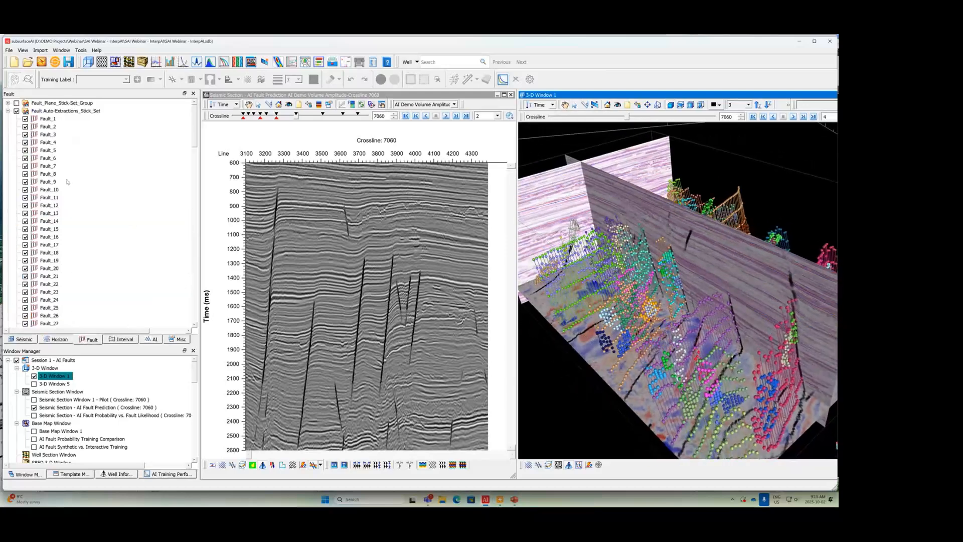
{"action": "left_click", "coordinate": [85, 111]}
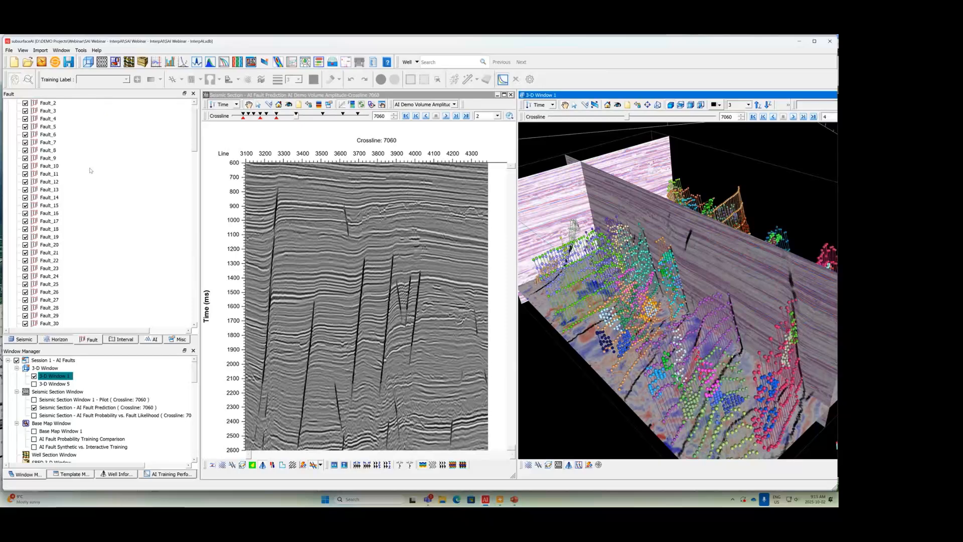
{"action": "left_click", "coordinate": [16, 111]}
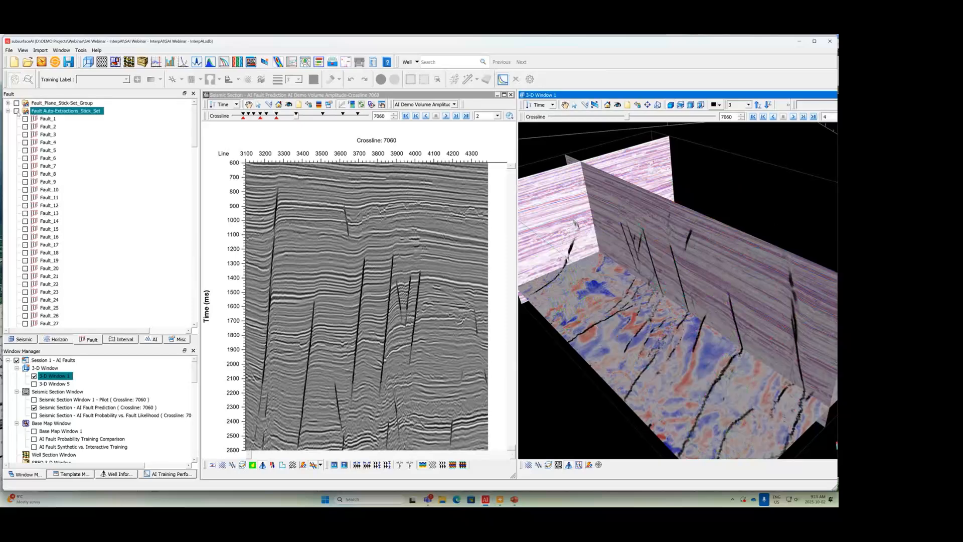
{"action": "left_click", "coordinate": [16, 111]}
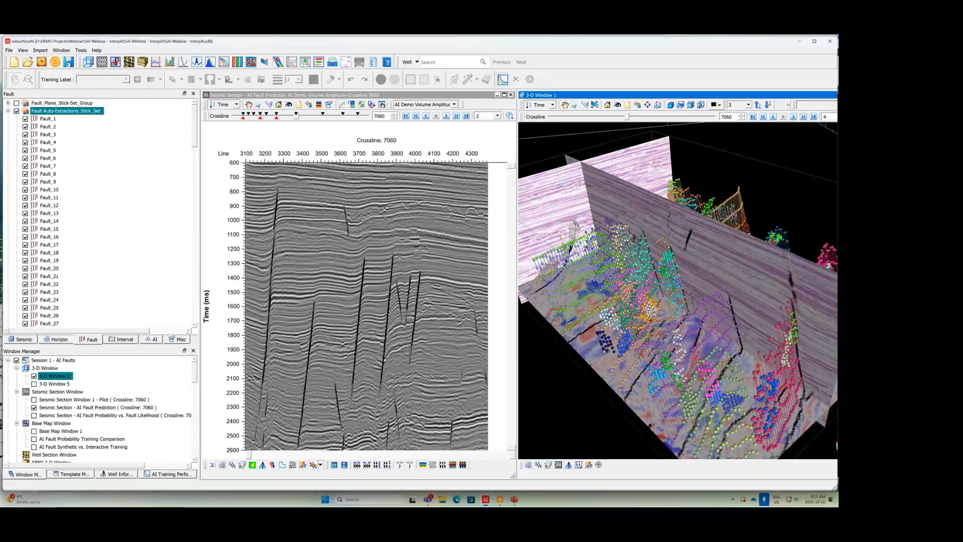
{"action": "left_click_drag", "start_coordinate": [638, 354], "coordinate": [590, 379]}
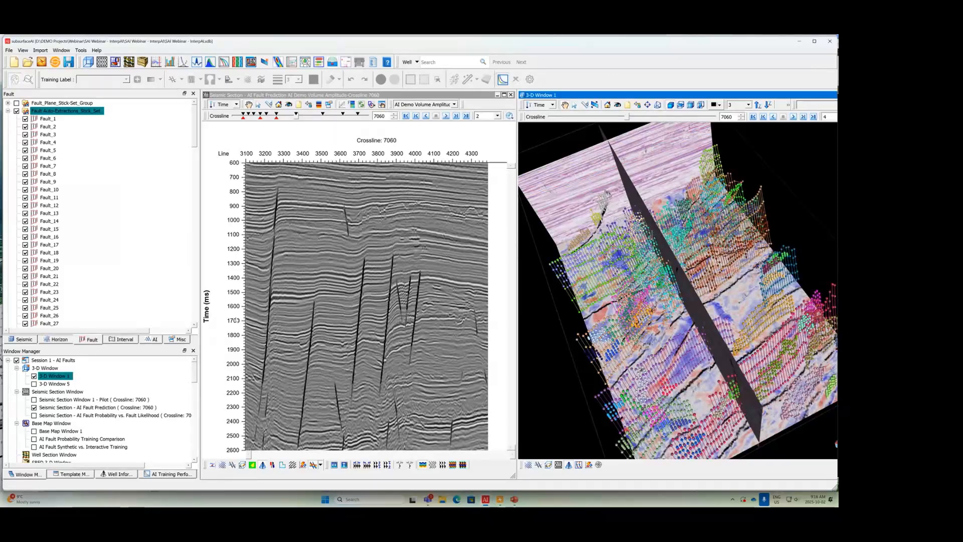
Step: Show Session 2 - AI Horizons and move its seismic section to crossline 6902 to view the horizons
{"action": "left_click", "coordinate": [8, 361]}
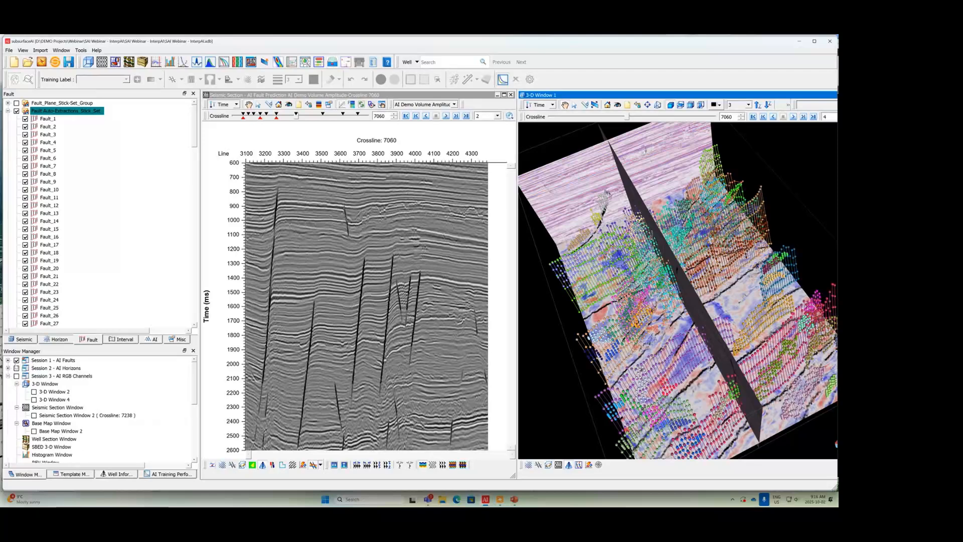
{"action": "left_click", "coordinate": [17, 368]}
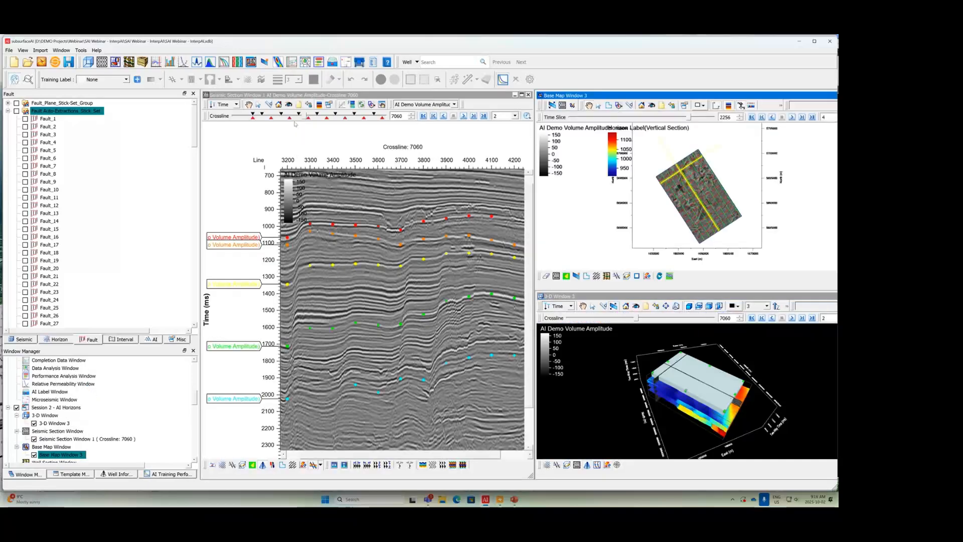
{"action": "left_click", "coordinate": [291, 120]}
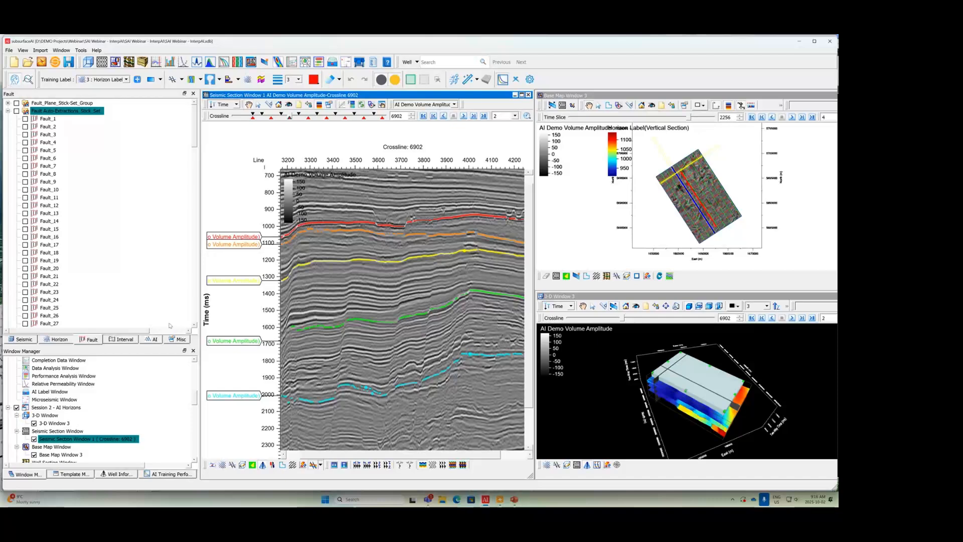
Step: Select the Horizon Label(Vertical Section) training label and move the seismic section to crossline 7000
{"action": "left_click", "coordinate": [31, 339]}
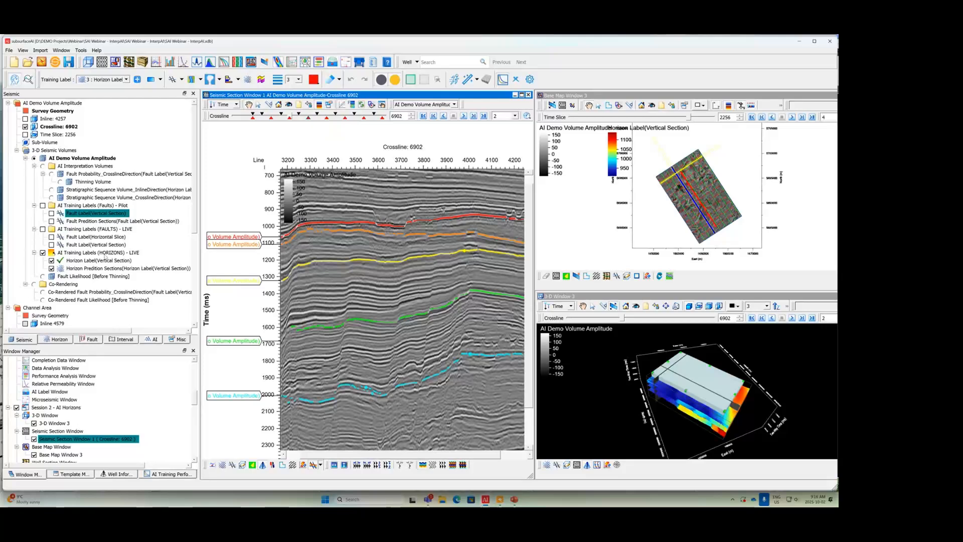
{"action": "left_click", "coordinate": [107, 262]}
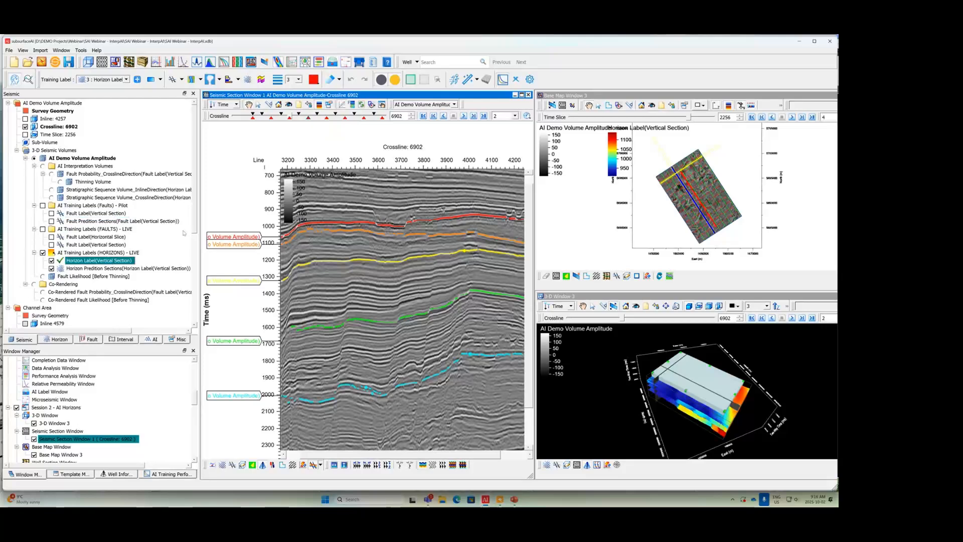
{"action": "left_click", "coordinate": [299, 115]}
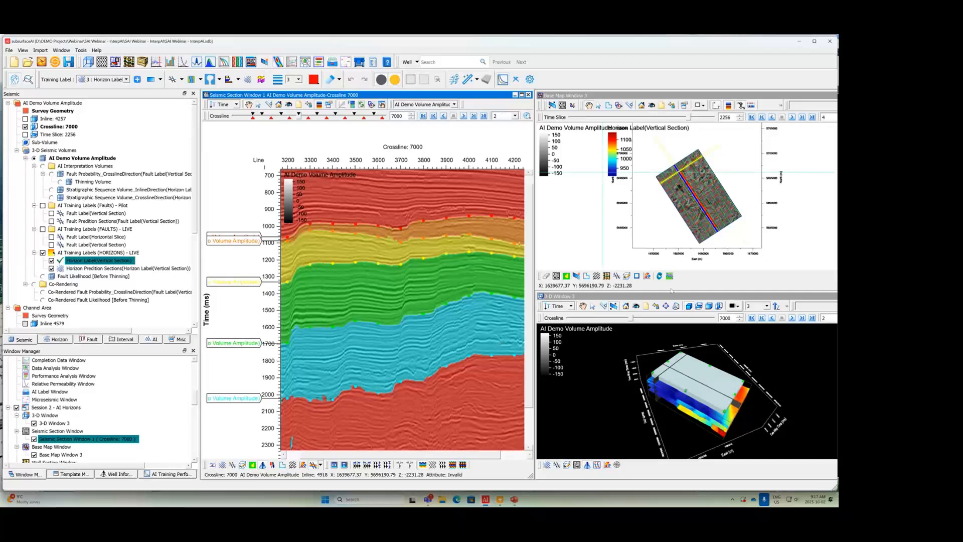
Step: Maximize 3-D Window 3, hide all AI Demo Volume Amplitude horizons and examine the stratigraphic sequence volume
{"action": "left_click_drag", "start_coordinate": [668, 297], "coordinate": [646, 297]}
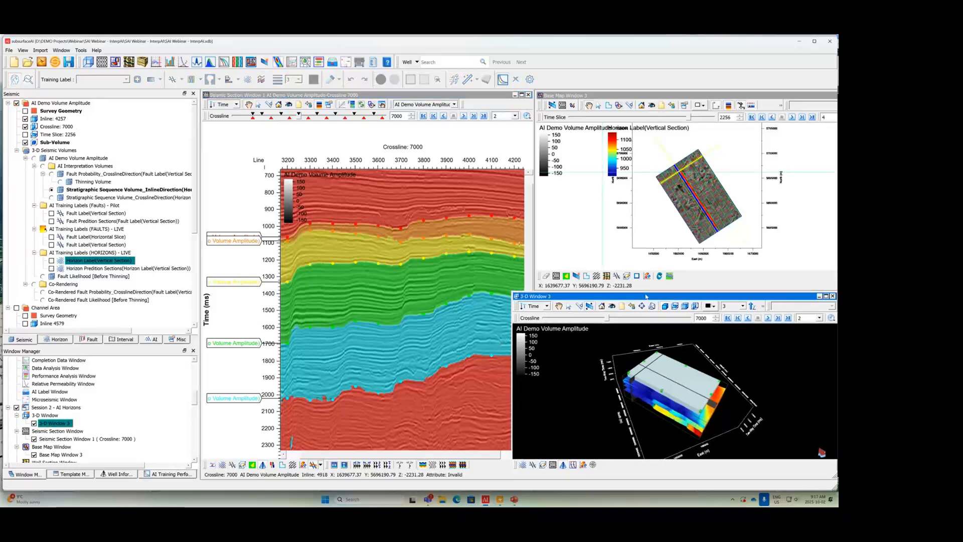
{"action": "left_click", "coordinate": [826, 296]}
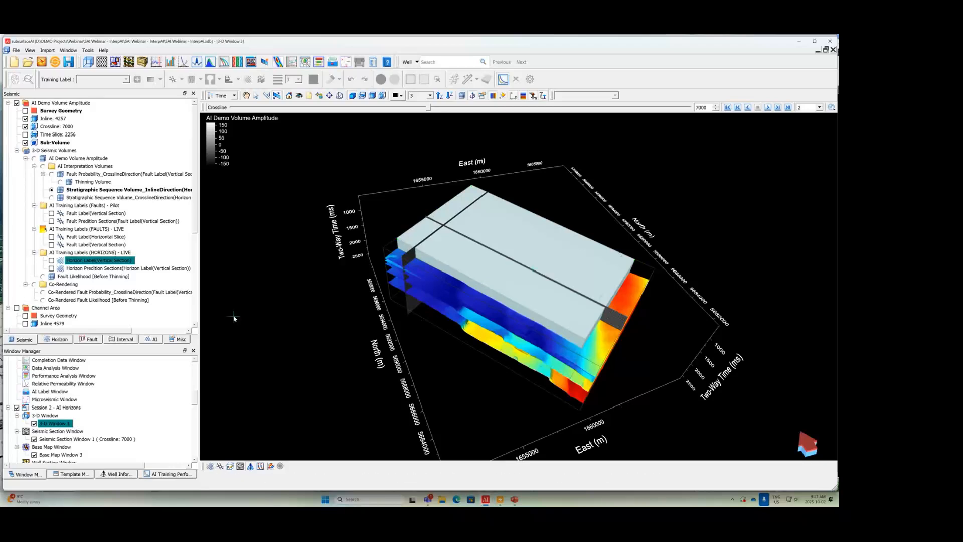
{"action": "left_click", "coordinate": [59, 340]}
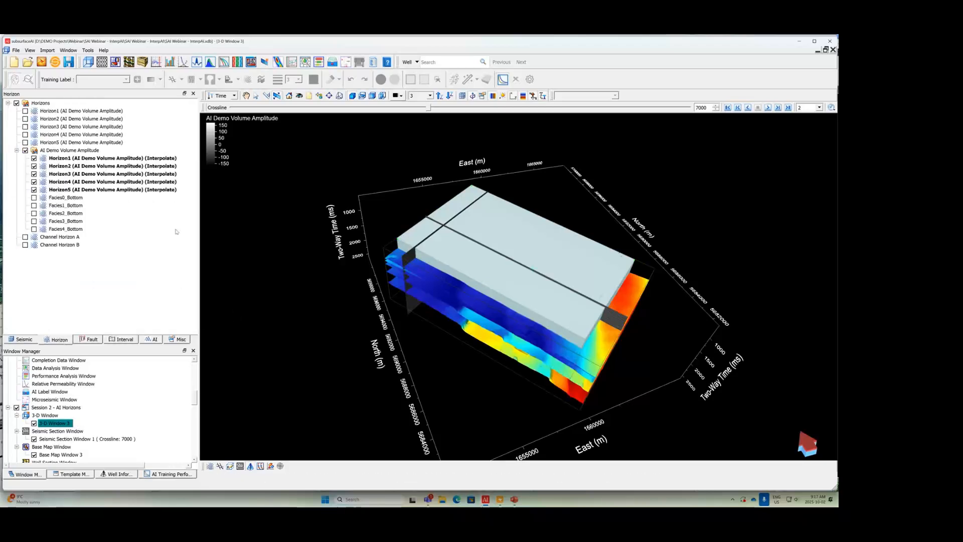
{"action": "left_click", "coordinate": [25, 150]}
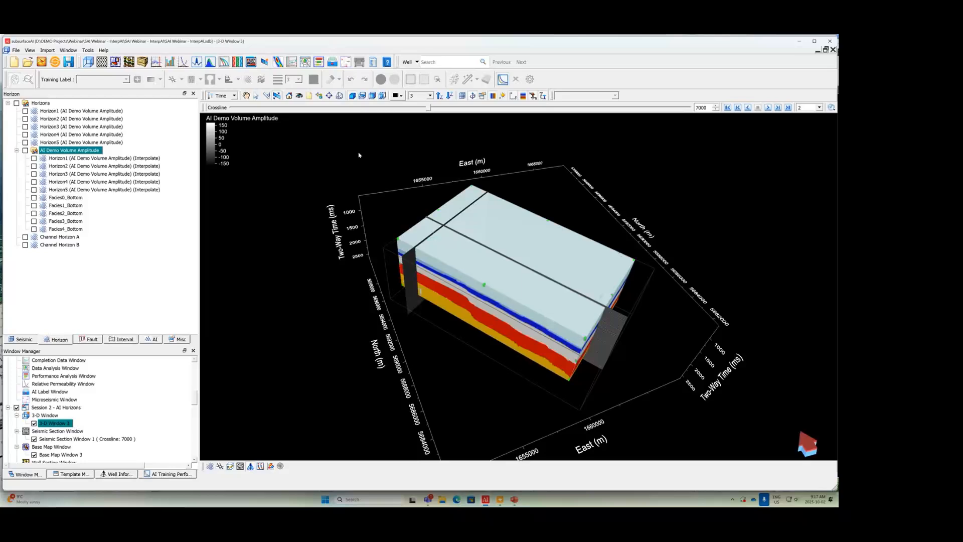
{"action": "left_click_drag", "start_coordinate": [500, 314], "coordinate": [503, 286]}
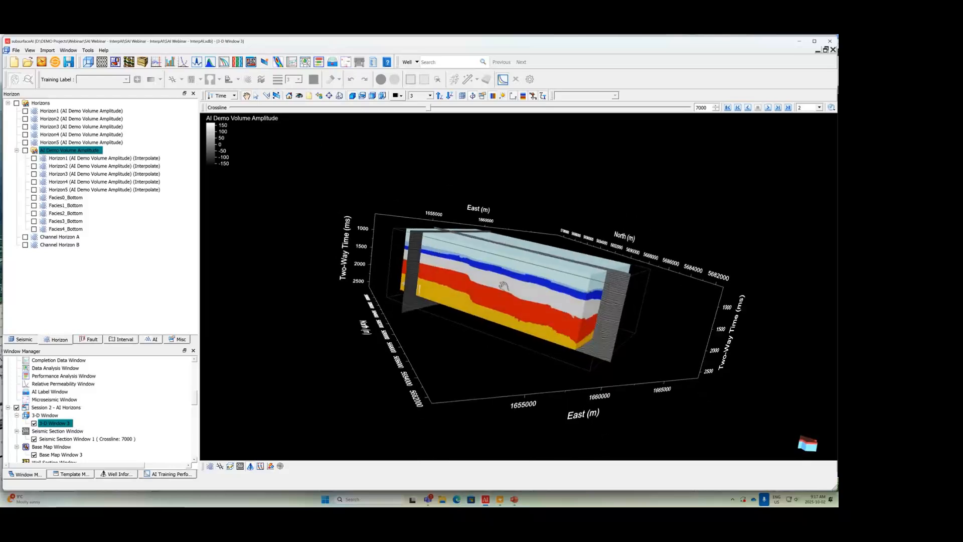
Step: Display the interpolated AI Demo Volume Amplitude horizons Horizon1 to Horizon5 in 3-D Window 3 and examine them against the stratigraphic sequence volume
{"action": "right_click_drag", "start_coordinate": [503, 286], "coordinate": [499, 319]}
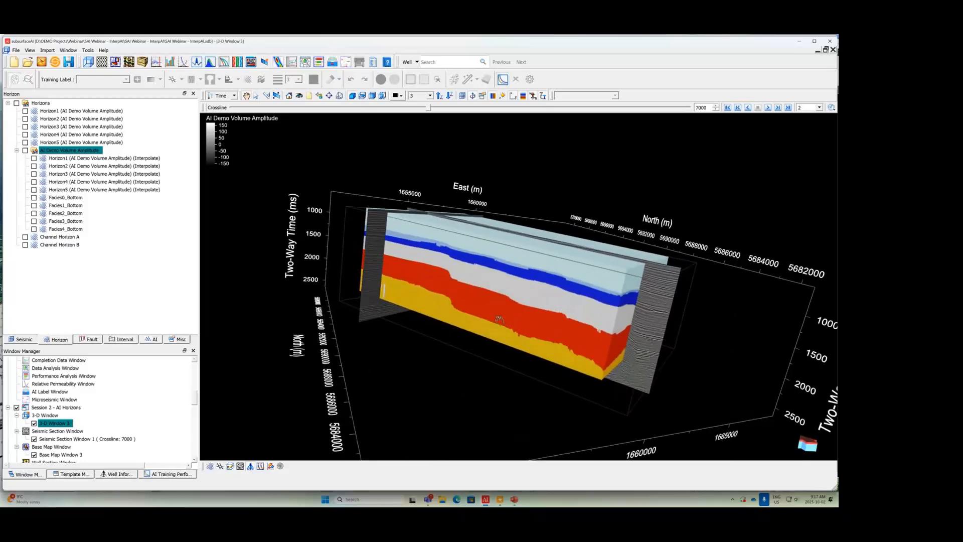
{"action": "left_click_drag", "start_coordinate": [499, 319], "coordinate": [487, 373]}
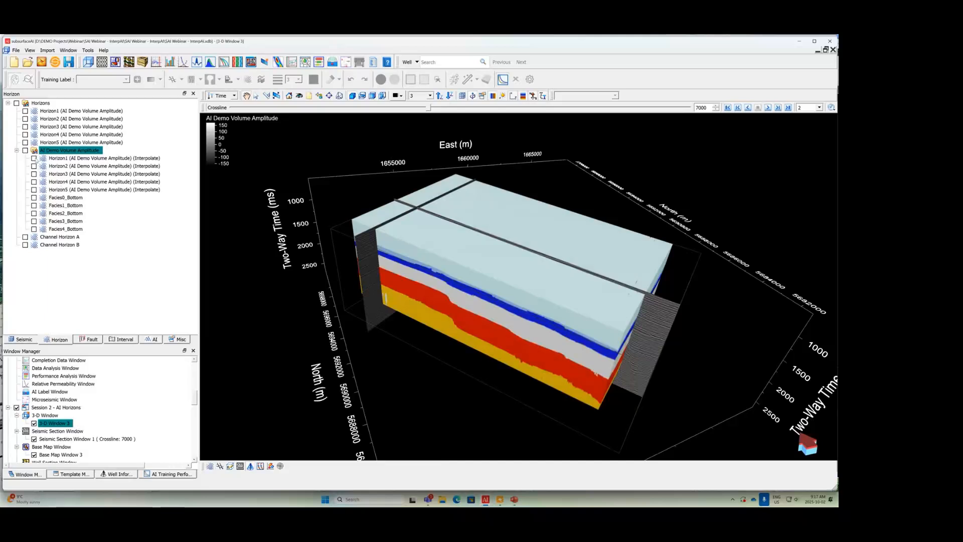
{"action": "left_click", "coordinate": [34, 158]}
{"action": "left_click", "coordinate": [34, 166]}
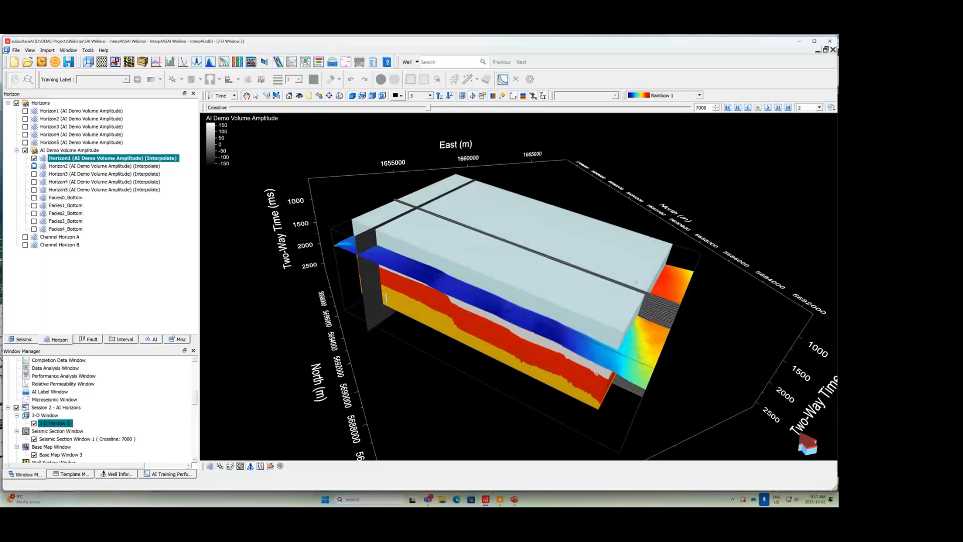
{"action": "left_click", "coordinate": [35, 174]}
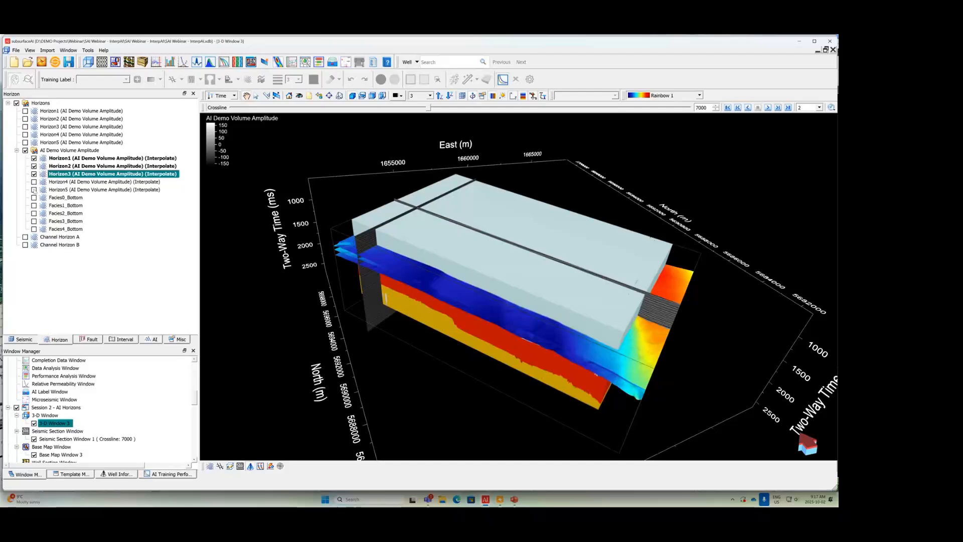
{"action": "left_click", "coordinate": [34, 182]}
{"action": "left_click", "coordinate": [34, 190]}
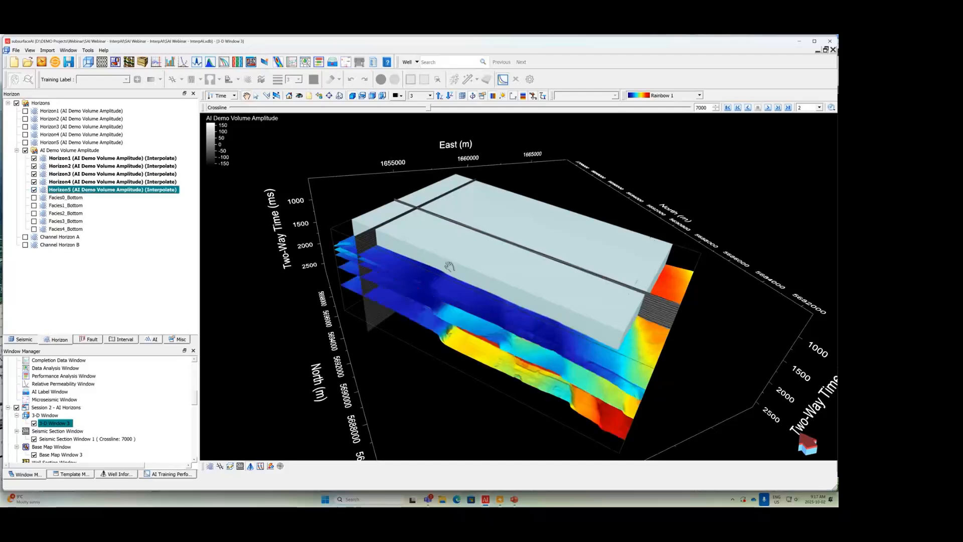
{"action": "left_click_drag", "start_coordinate": [474, 199], "coordinate": [494, 220]}
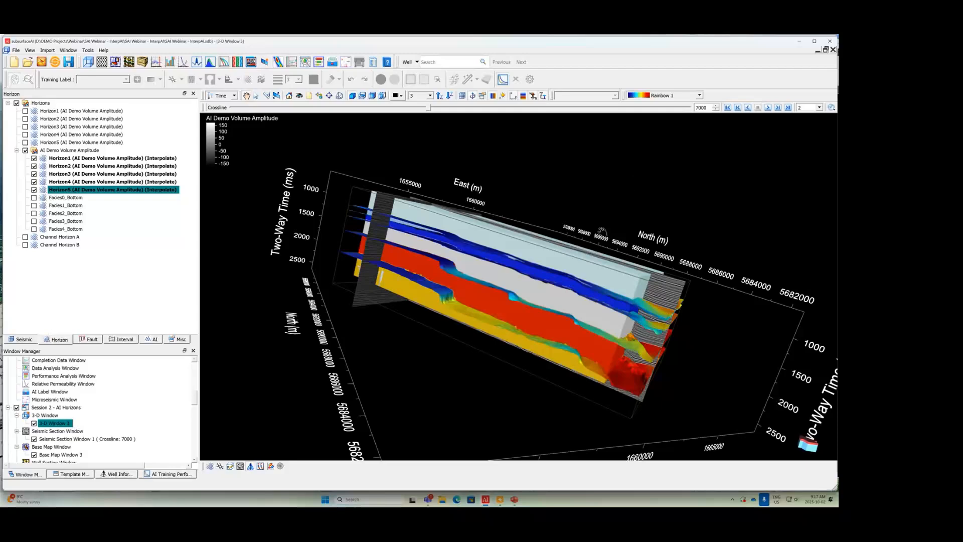
{"action": "left_click_drag", "start_coordinate": [602, 230], "coordinate": [518, 220]}
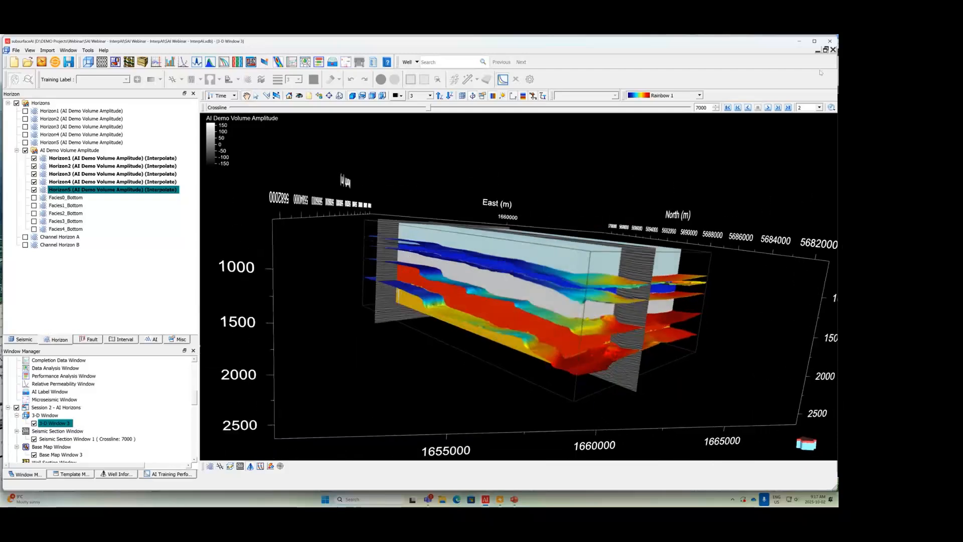
Step: Restore 3-D Window 3 from full size, fit it below the base map and view the volume from above
{"action": "left_click", "coordinate": [825, 50]}
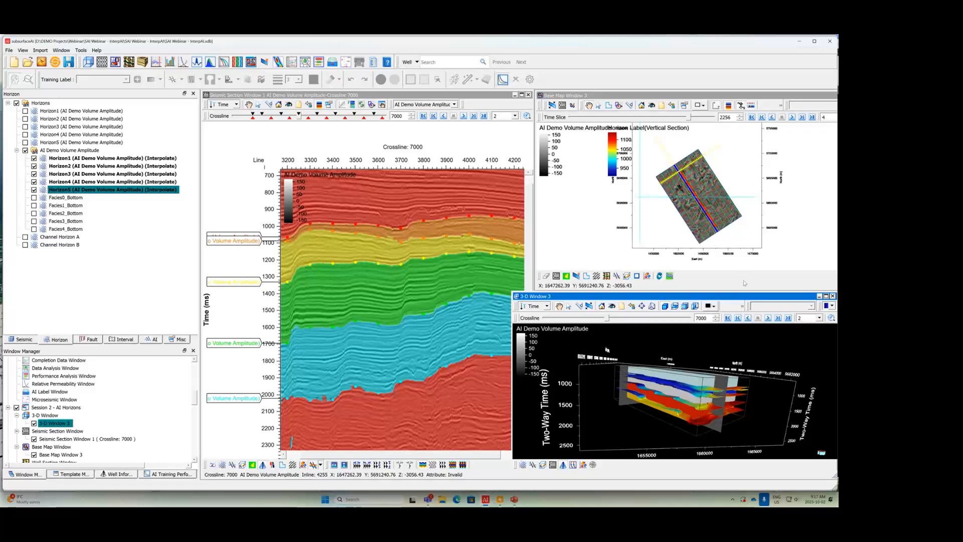
{"action": "left_click_drag", "start_coordinate": [512, 293], "coordinate": [535, 292]}
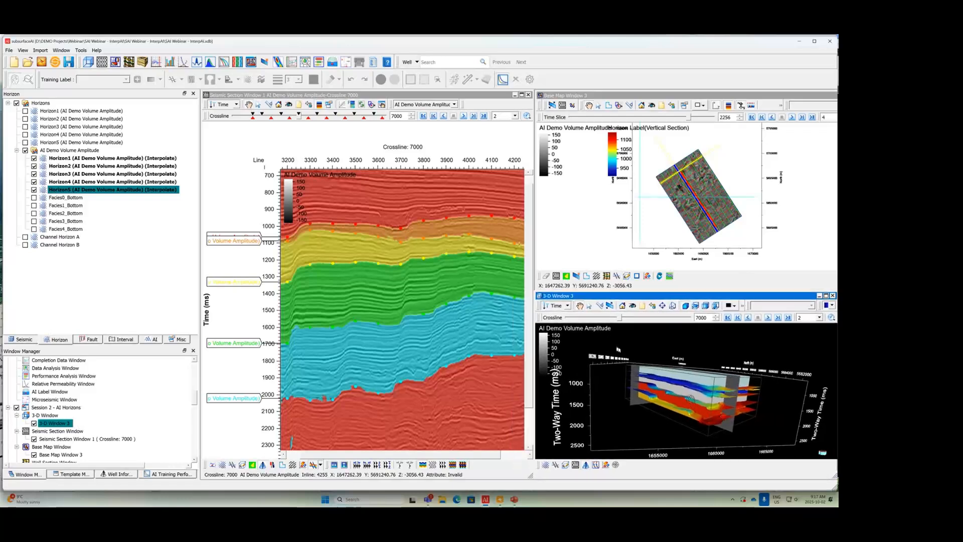
{"action": "left_click_drag", "start_coordinate": [691, 399], "coordinate": [721, 416]}
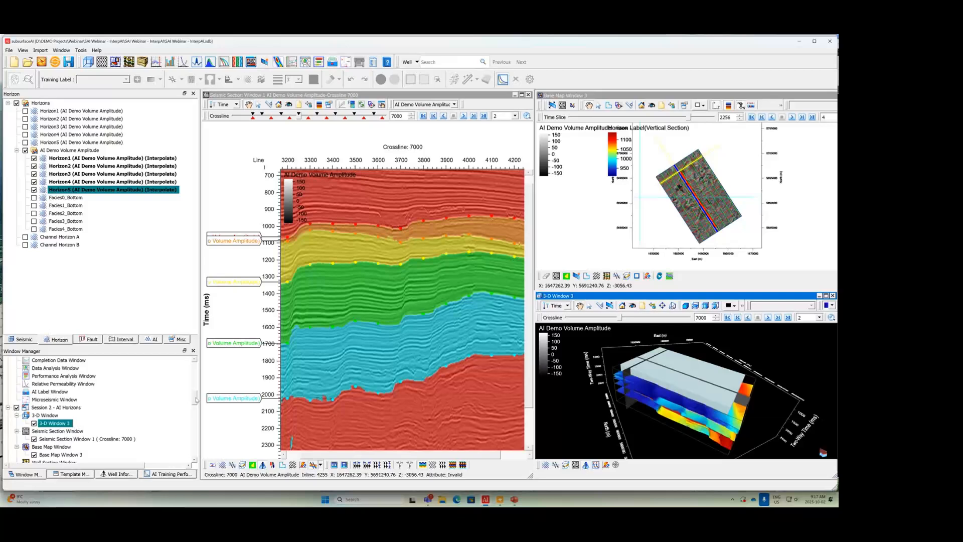
Step: Collapse the Session 1 and Session 2 window groups and show Session 3 - AI RGB Channels
{"action": "scroll", "coordinate": [172, 376], "scroll_direction": "up", "scroll_amount": 5}
{"action": "left_click", "coordinate": [8, 360]}
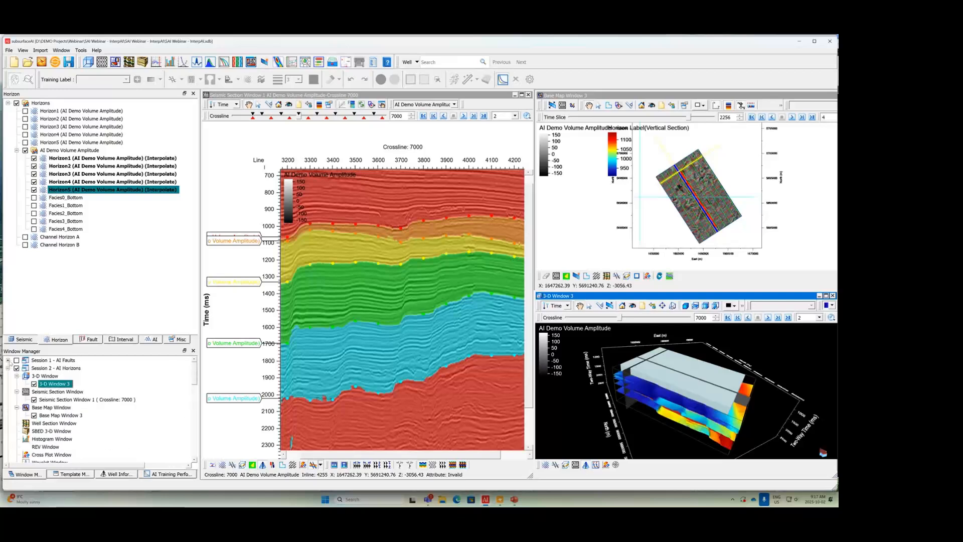
{"action": "left_click", "coordinate": [8, 375]}
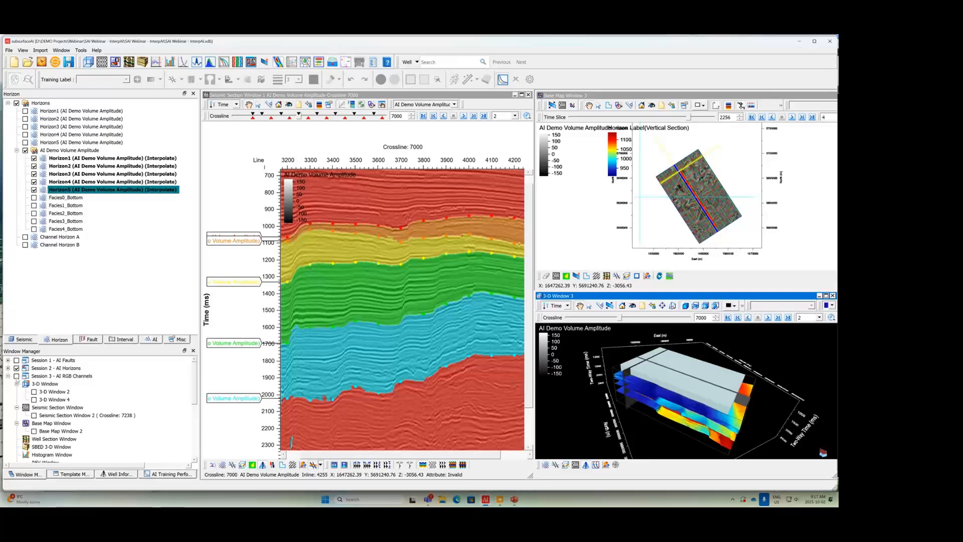
{"action": "left_click", "coordinate": [16, 376]}
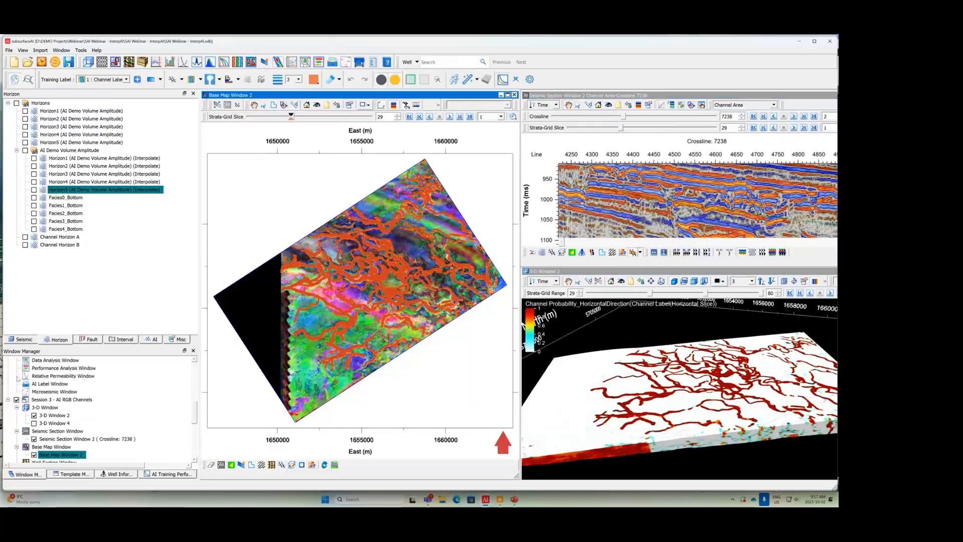
Step: Select the Channel Label(Horizontal Slice) interval label and view strata-grid slices 28 and 27 before returning Base Map Window 2 to slice 29
{"action": "left_click", "coordinate": [126, 339]}
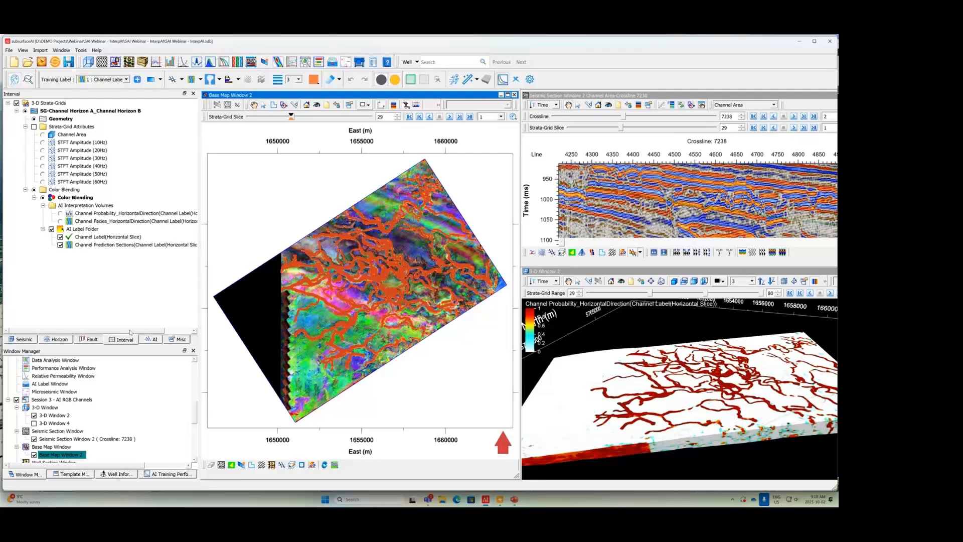
{"action": "left_click", "coordinate": [140, 237]}
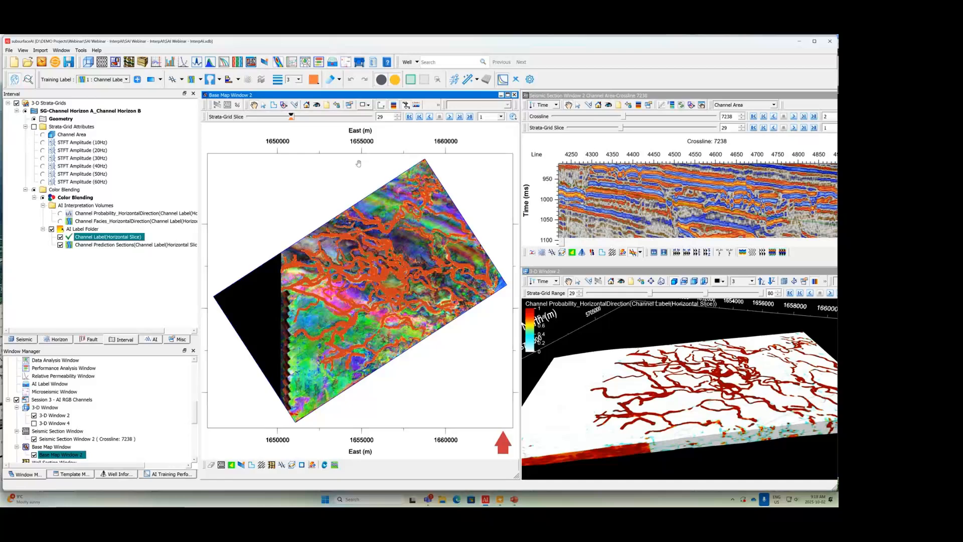
{"action": "left_click", "coordinate": [398, 119]}
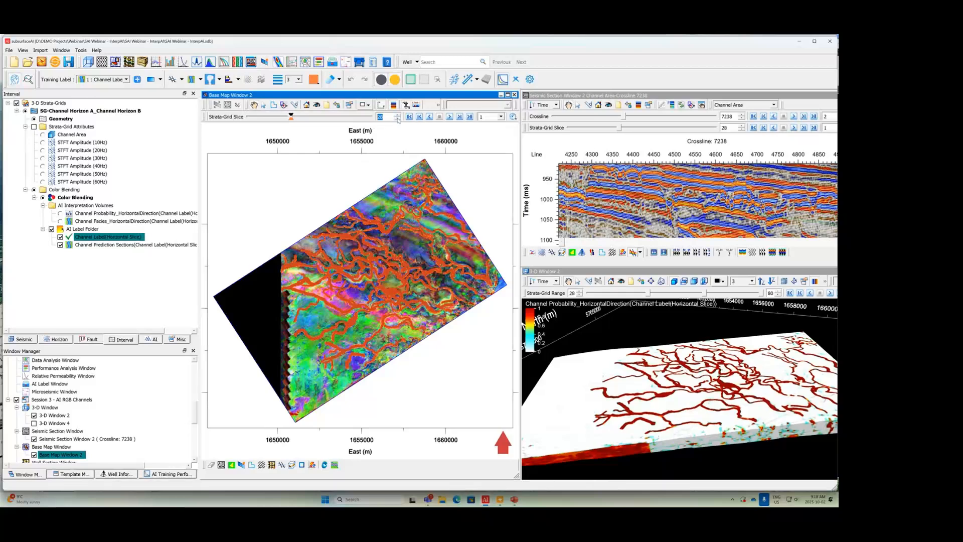
{"action": "left_click", "coordinate": [398, 119]}
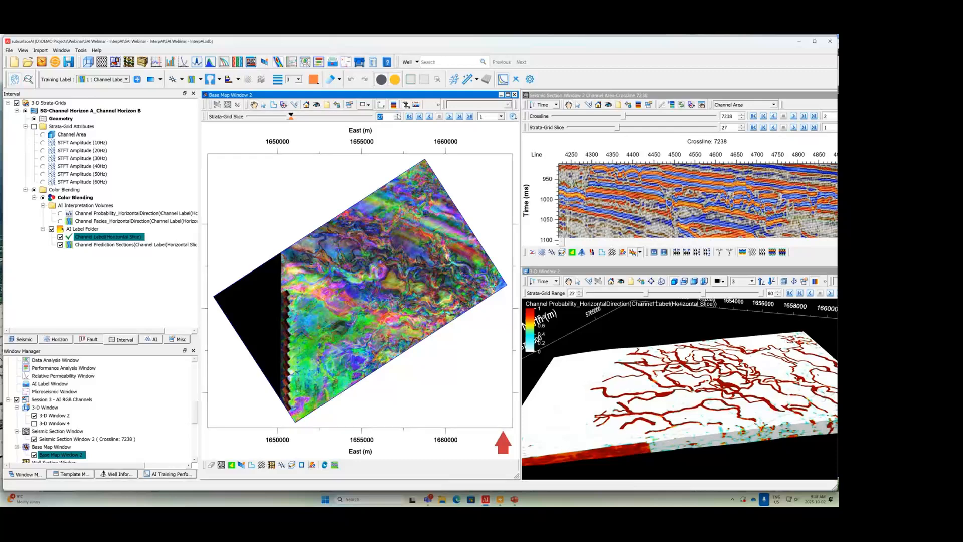
{"action": "left_click", "coordinate": [397, 114]}
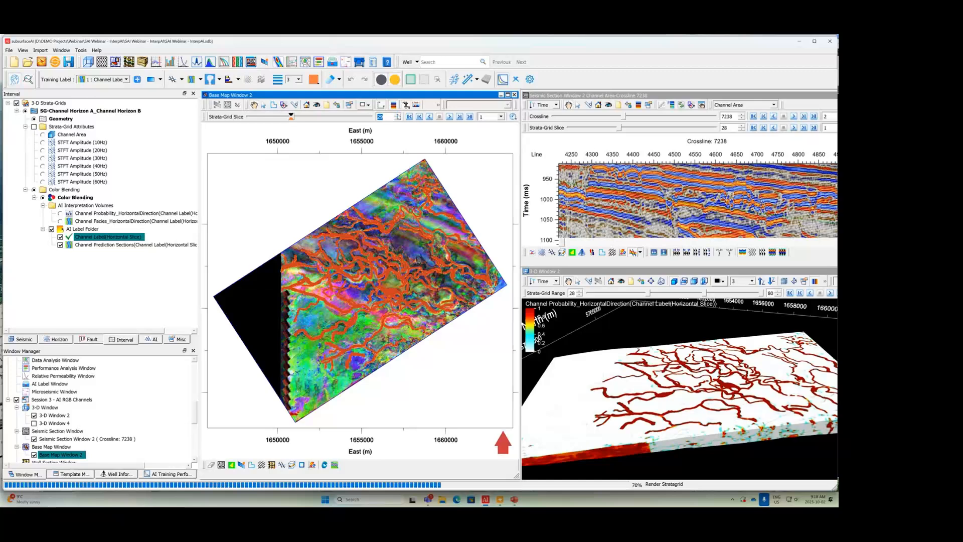
{"action": "left_click", "coordinate": [398, 114]}
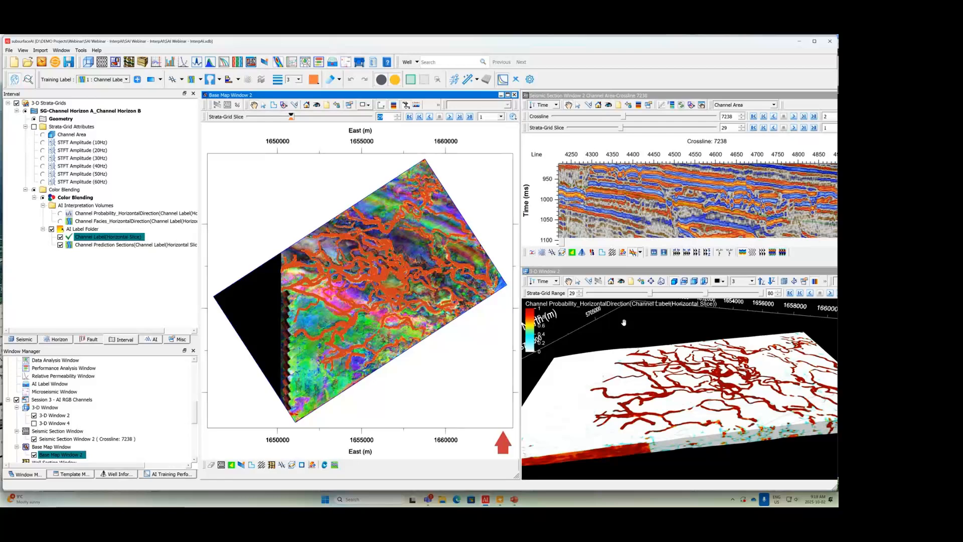
Step: Maximize 3-D Window 2 and examine the Channel Probability_HorizontalDirection volume from several angles
{"action": "left_click", "coordinate": [648, 274]}
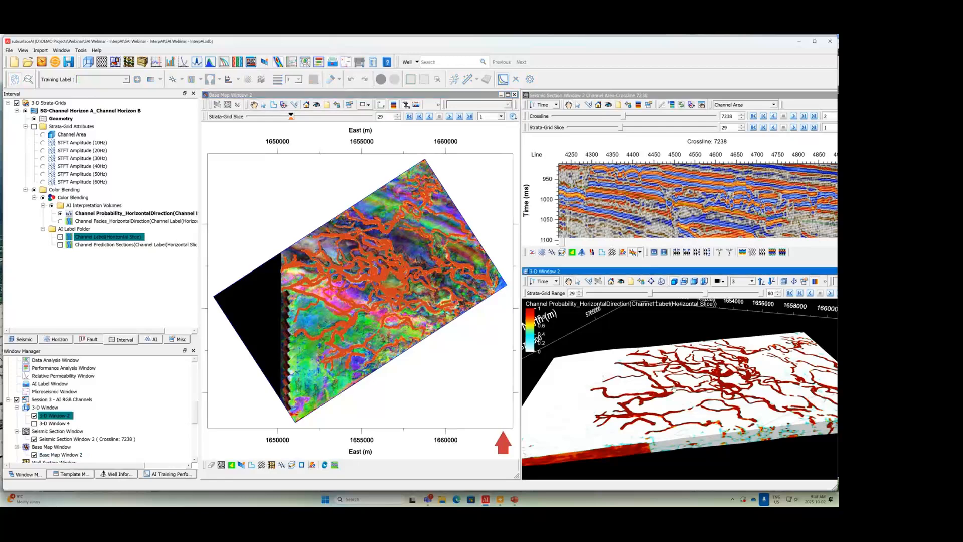
{"action": "left_click_drag", "start_coordinate": [673, 274], "coordinate": [583, 271]}
{"action": "left_click", "coordinate": [800, 269]}
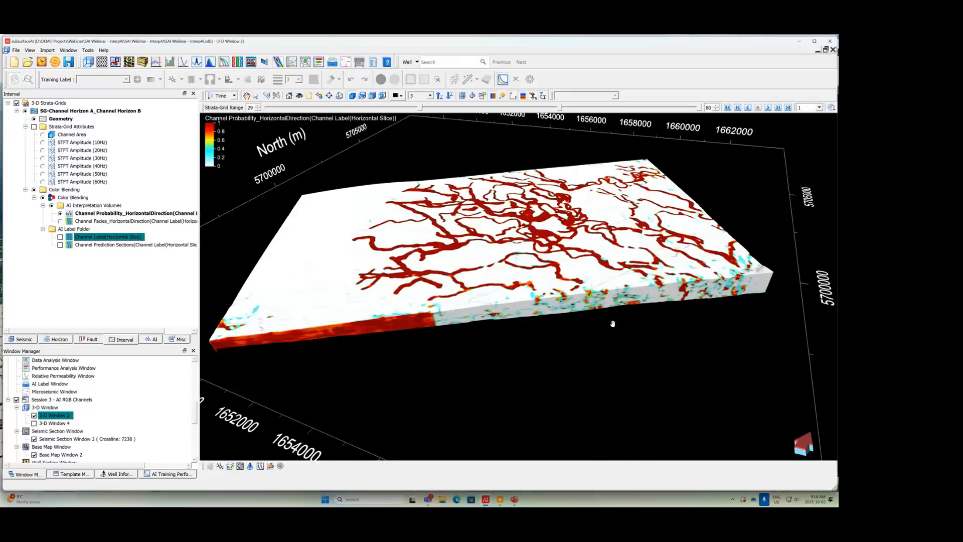
{"action": "mouse_move", "coordinate": [610, 339]}
{"action": "left_mouse_down"}
{"action": "mouse_move", "coordinate": [618, 379]}
{"action": "mouse_move", "coordinate": [616, 336]}
{"action": "left_mouse_up"}
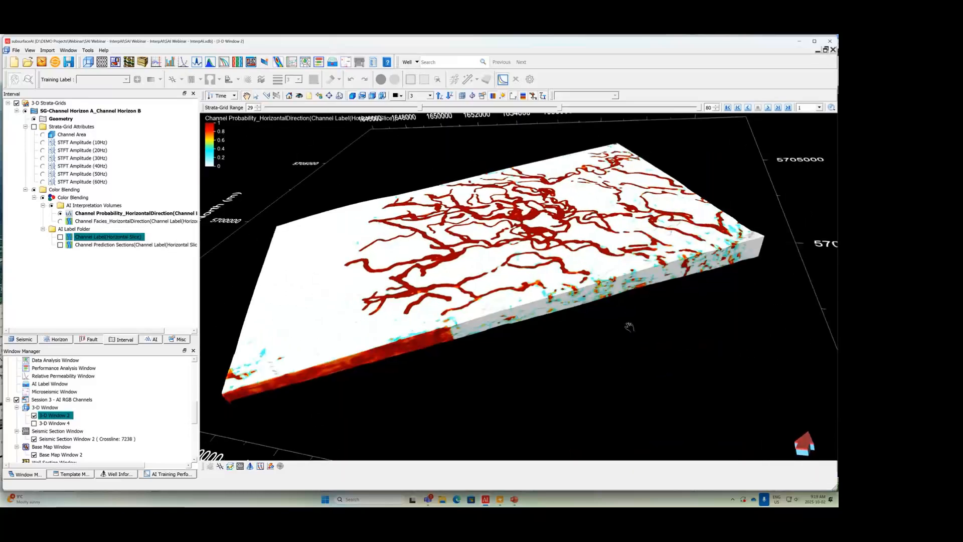
{"action": "left_click_drag", "start_coordinate": [618, 319], "coordinate": [469, 329]}
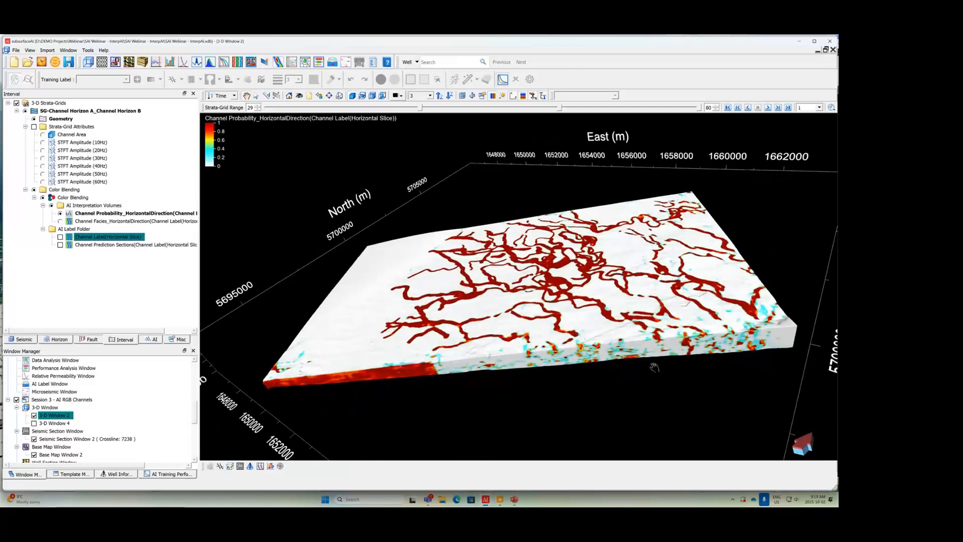
{"action": "left_click_drag", "start_coordinate": [653, 367], "coordinate": [626, 370]}
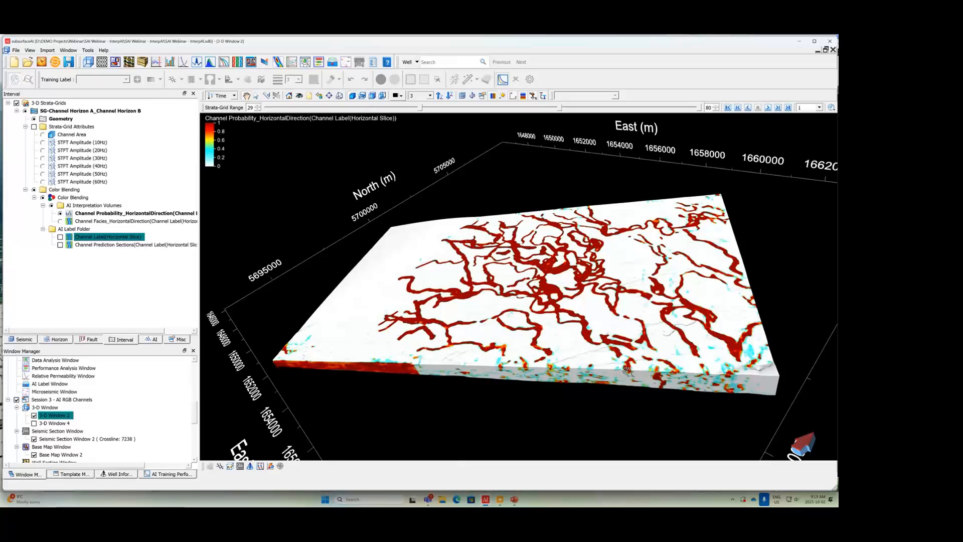
Step: Restore 3-D Window 2 from full size and place it below the seismic section with the channel volume in view
{"action": "left_click", "coordinate": [825, 50]}
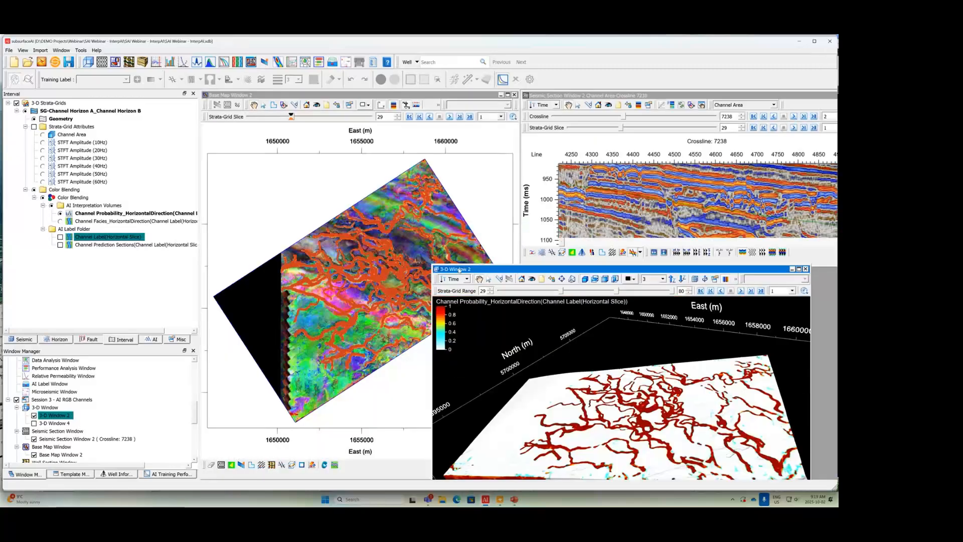
{"action": "left_click_drag", "start_coordinate": [459, 270], "coordinate": [519, 266]}
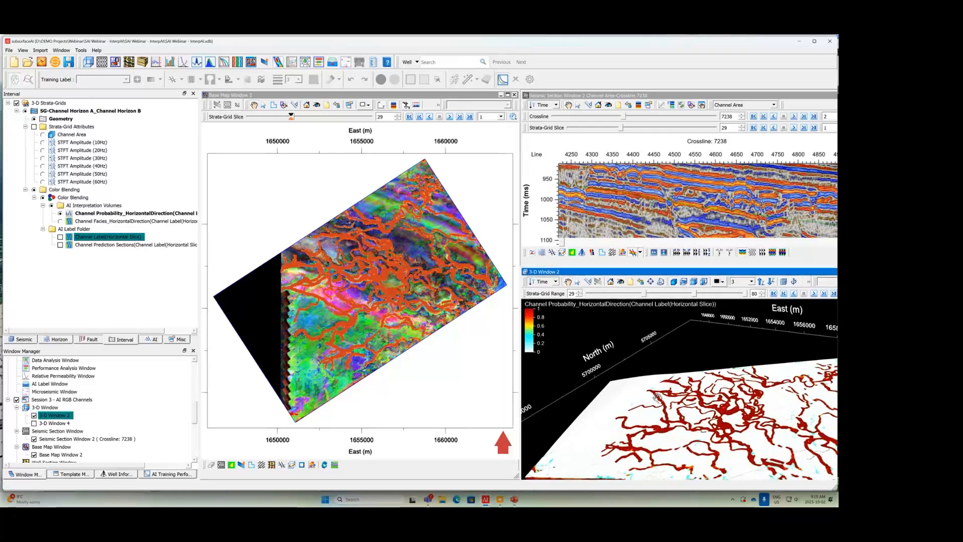
{"action": "middle_click_drag", "start_coordinate": [657, 406], "coordinate": [628, 386]}
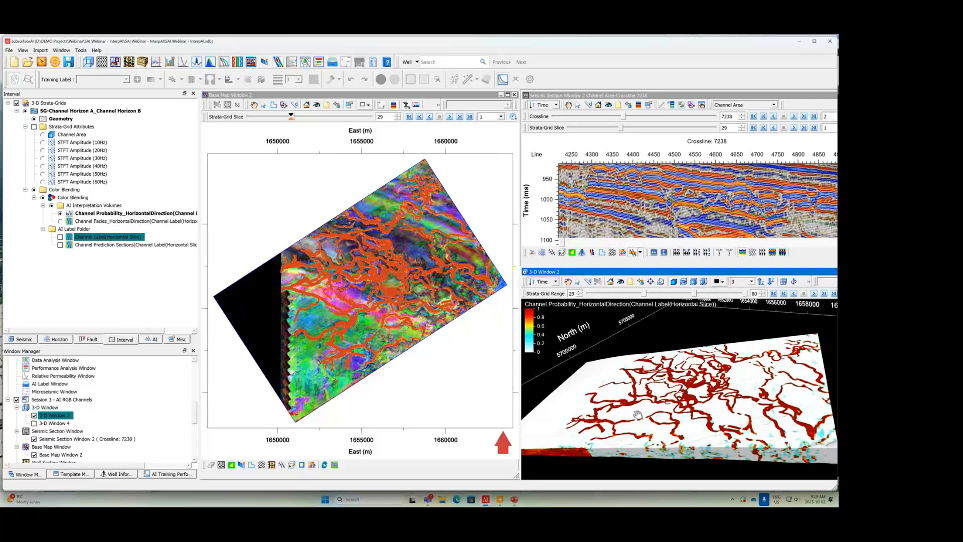
Step: Switch to Petrel and open the Webinar InterpAI.pet project without saving changes to the current project
{"action": "mouse_move", "coordinate": [500, 501]}
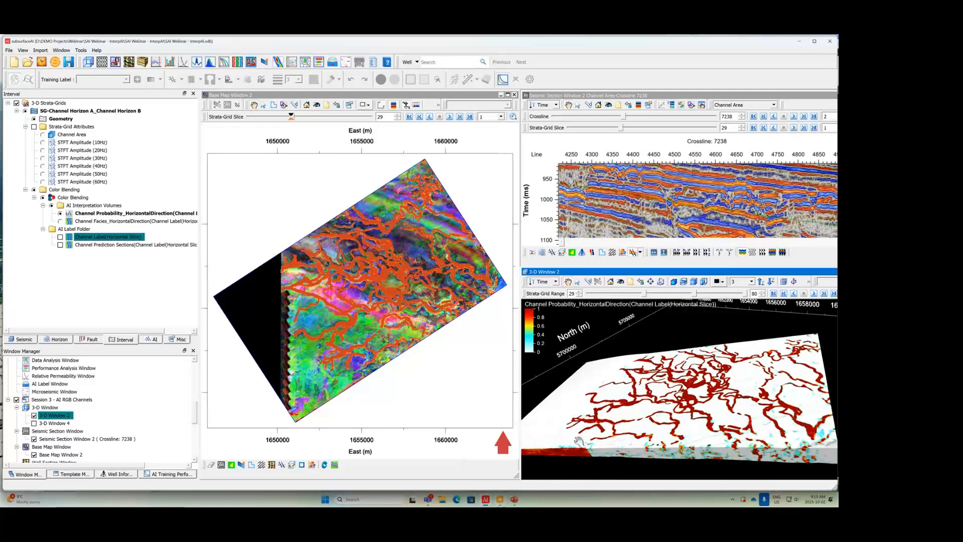
{"action": "left_click", "coordinate": [500, 503]}
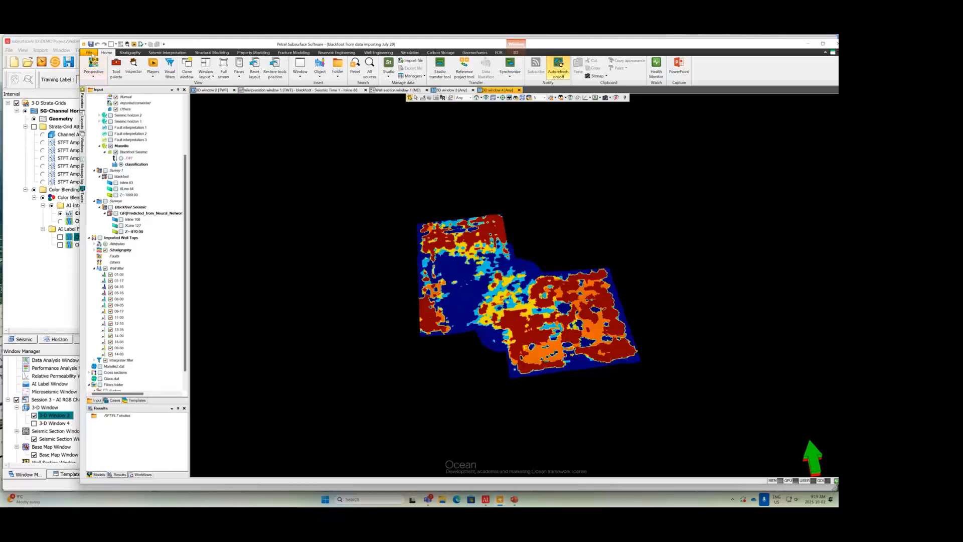
{"action": "left_click", "coordinate": [90, 53]}
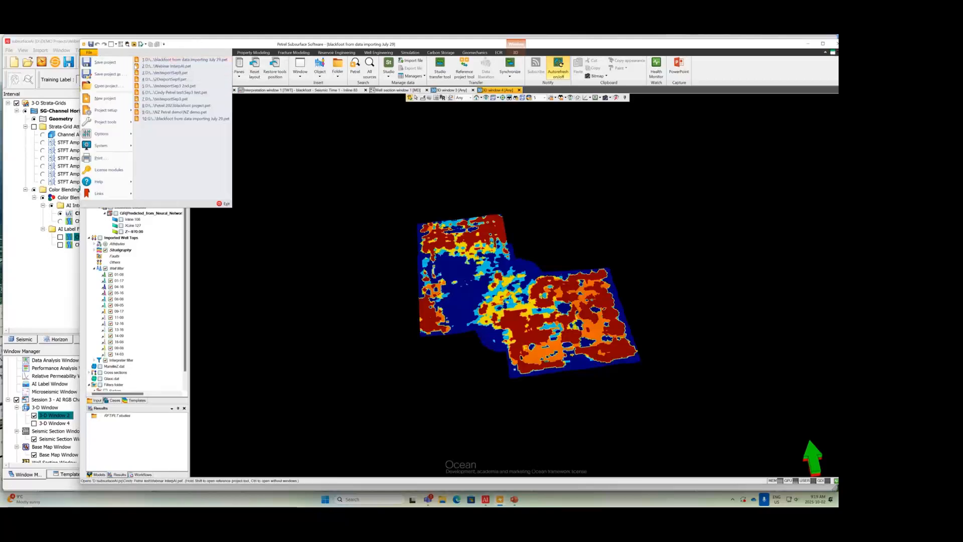
{"action": "left_click", "coordinate": [195, 68]}
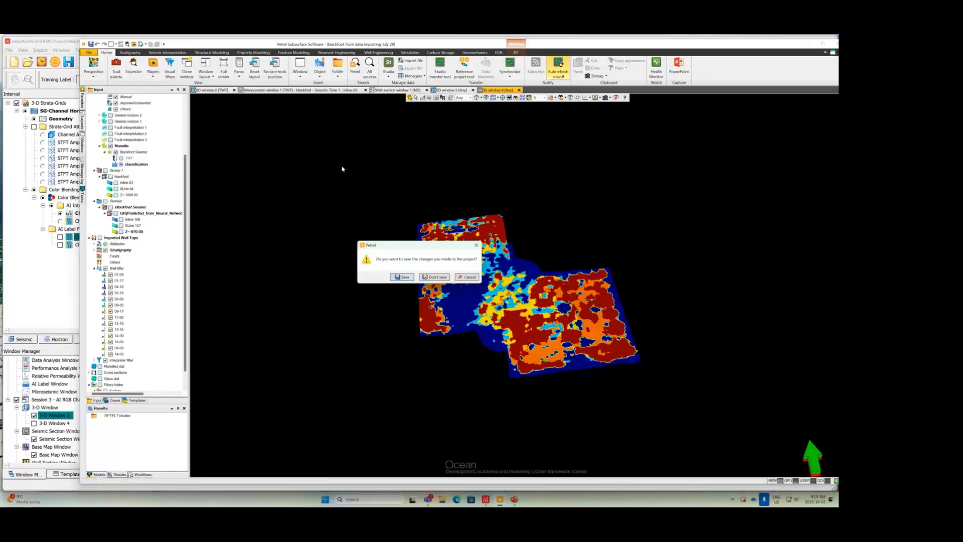
{"action": "left_click", "coordinate": [447, 279]}
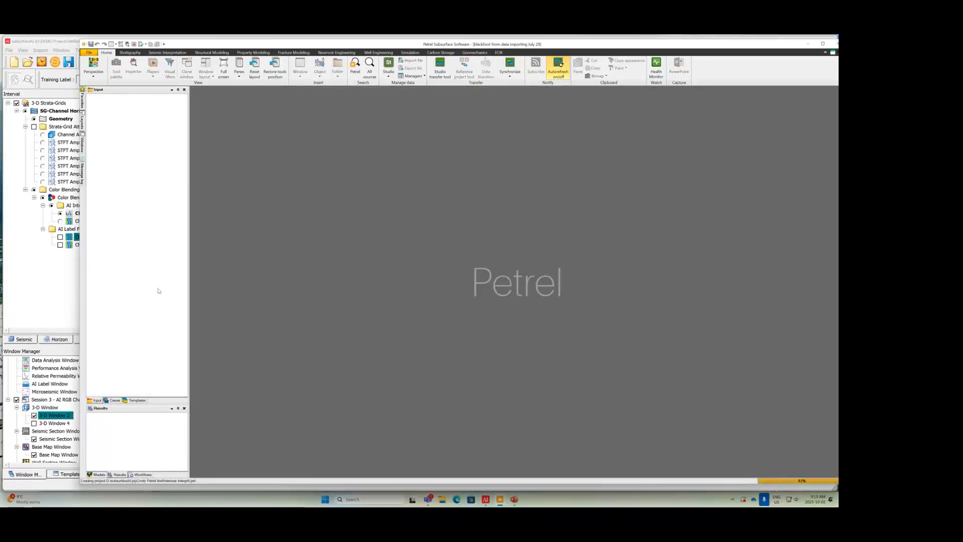
{"action": "left_click_drag", "start_coordinate": [140, 304], "coordinate": [172, 314]}
Step: Switch to subsurfaceAI, set the Petrel data exchange to export, and select Thinning Volume plus the Channel Facies and Channel Probability volumes of the strata-grid
{"action": "left_click", "coordinate": [50, 46]}
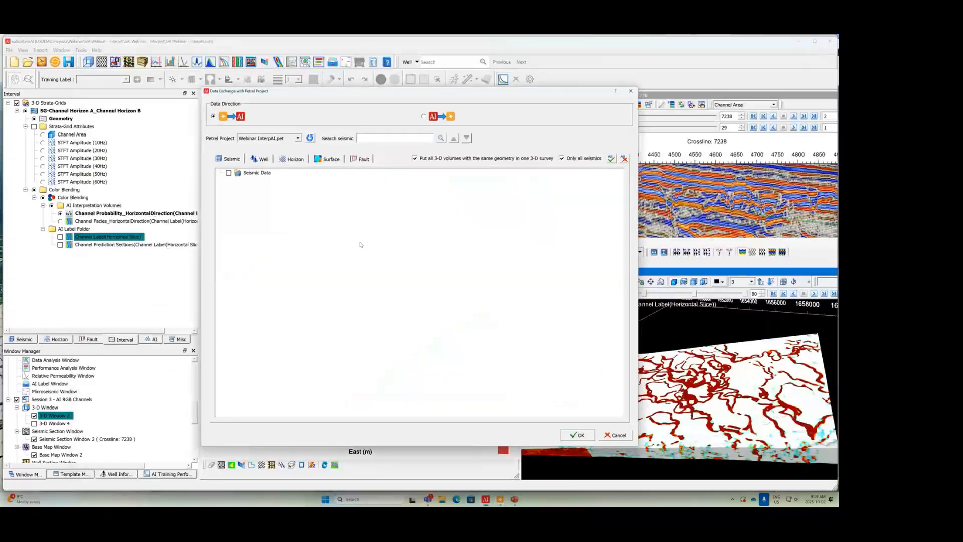
{"action": "left_click", "coordinate": [424, 117]}
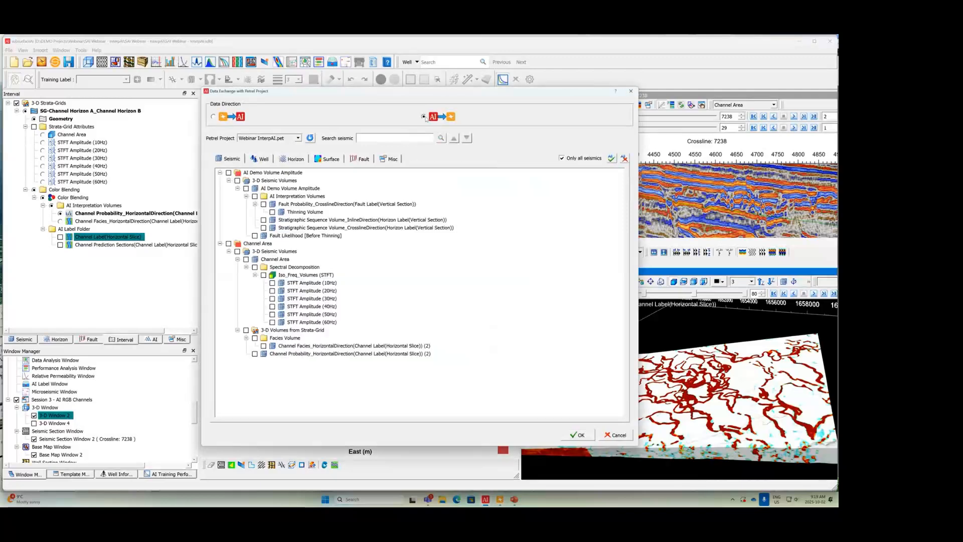
{"action": "left_click", "coordinate": [273, 212]}
{"action": "left_click", "coordinate": [263, 345]}
{"action": "left_click", "coordinate": [255, 354]}
Step: Select the five interpolated horizons, Horizon1 to Horizon5, of AI Demo Volume Amplitude for the export
{"action": "left_click", "coordinate": [296, 159]}
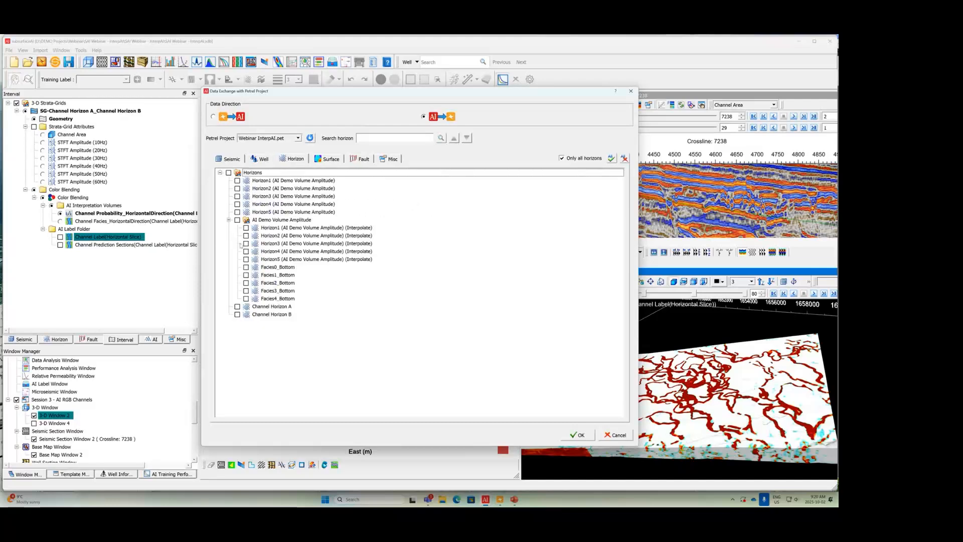
{"action": "left_click", "coordinate": [246, 236]}
{"action": "left_click", "coordinate": [246, 252]}
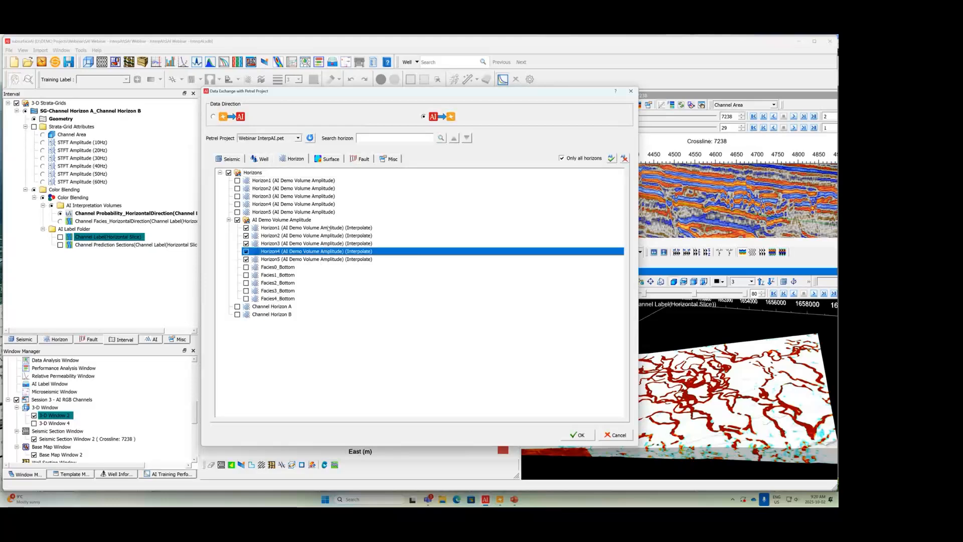
Step: Add the Fault Auto-Extractions_Stick_Set faults to the selection and export all selected data to the Webinar InterpAI Petrel project
{"action": "left_click", "coordinate": [363, 159]}
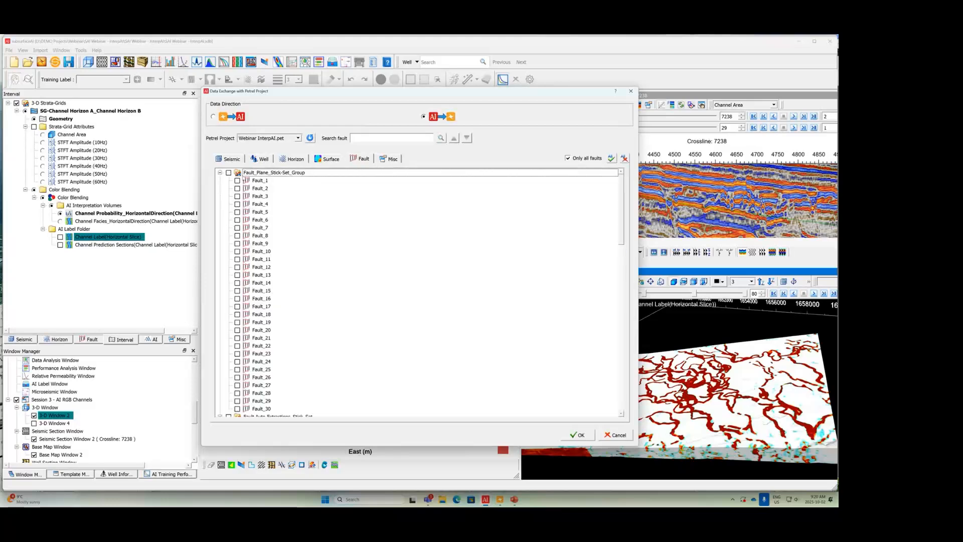
{"action": "left_click", "coordinate": [219, 172]}
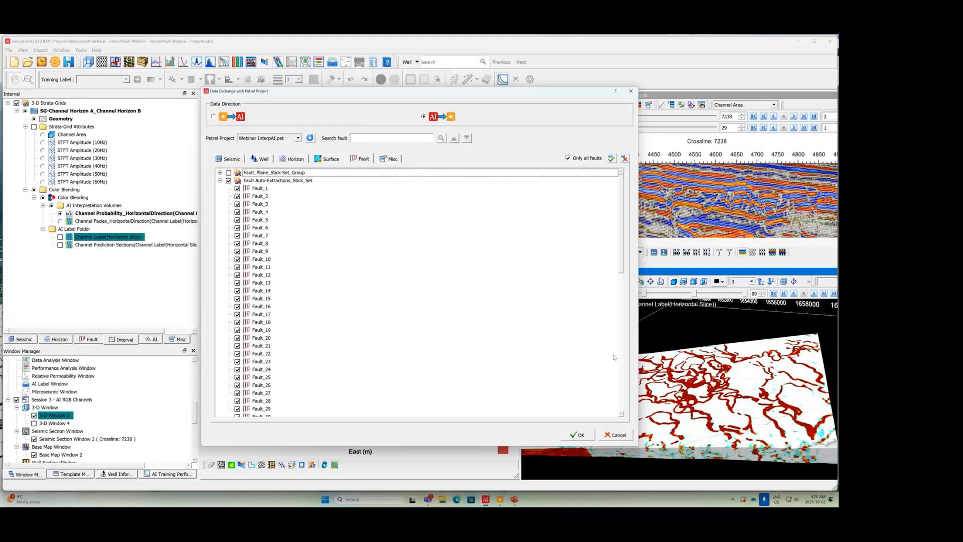
{"action": "left_click", "coordinate": [585, 436]}
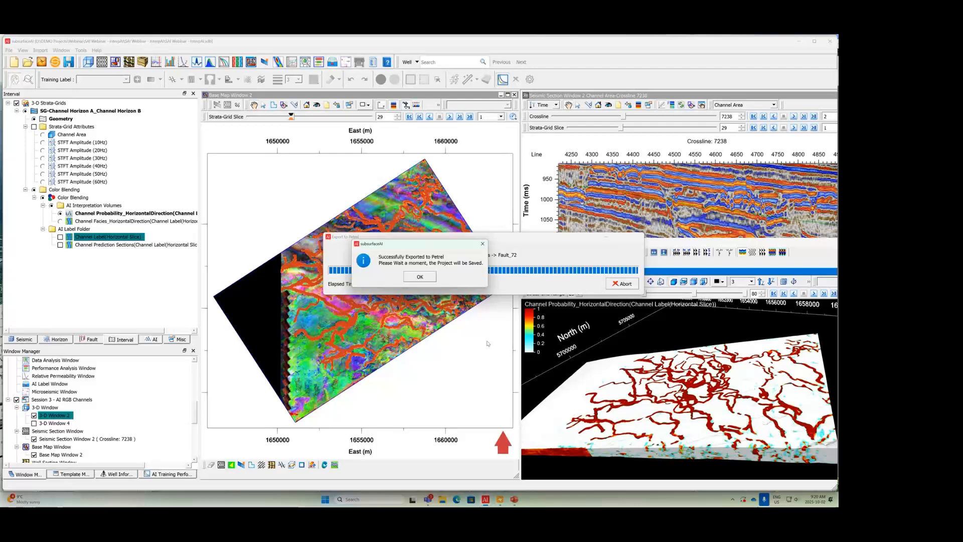
{"action": "left_click", "coordinate": [418, 276]}
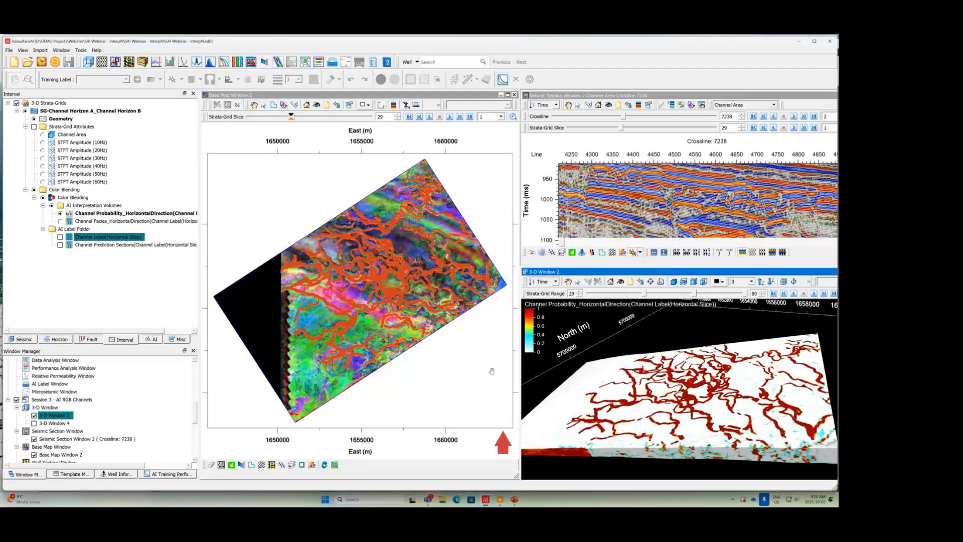
Step: Switch to Petrel, widen the Input tree slightly and open a new 3D window
{"action": "left_click", "coordinate": [500, 499]}
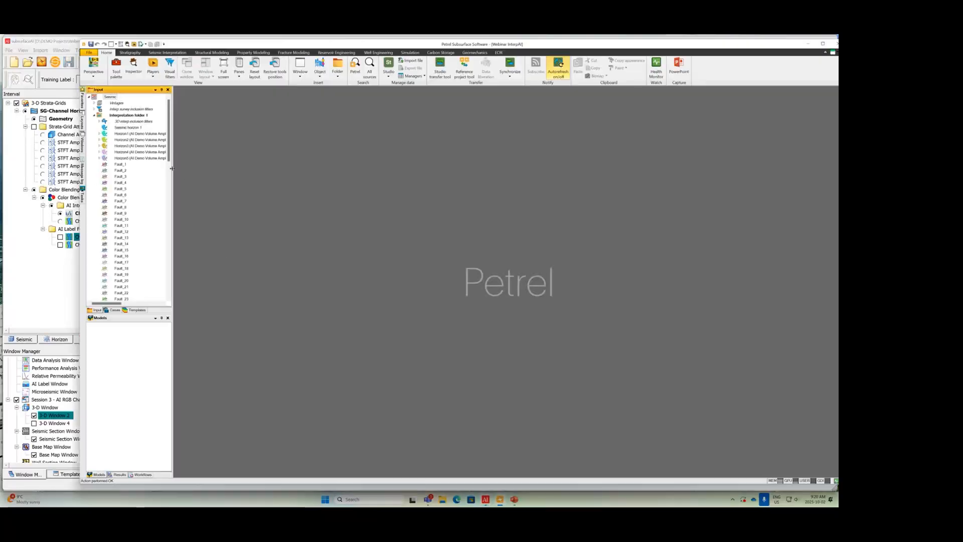
{"action": "left_click_drag", "start_coordinate": [172, 171], "coordinate": [187, 170]}
{"action": "left_click", "coordinate": [302, 76]}
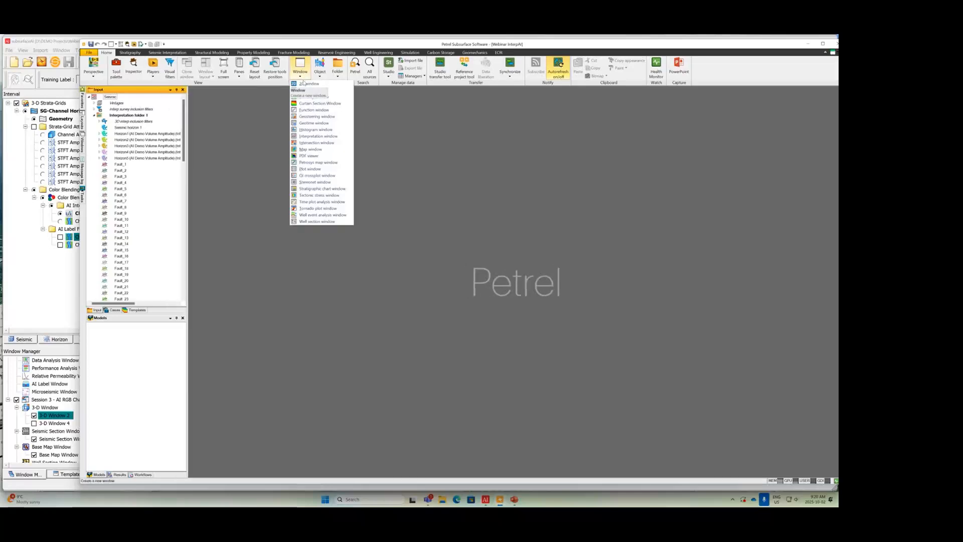
{"action": "left_click", "coordinate": [303, 92]}
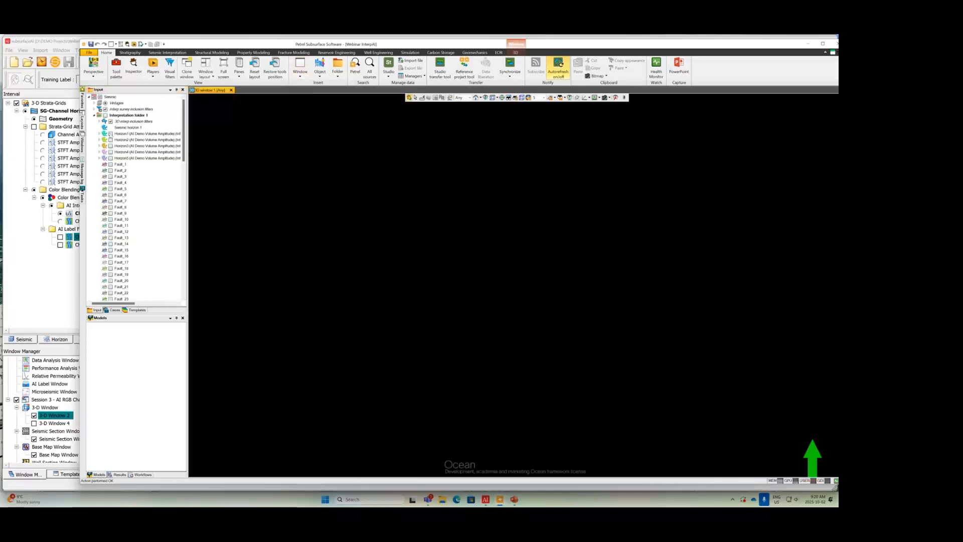
Step: Display all horizons and faults of Interpretation folder 1 and examine them from an oblique side angle
{"action": "left_click", "coordinate": [105, 115]}
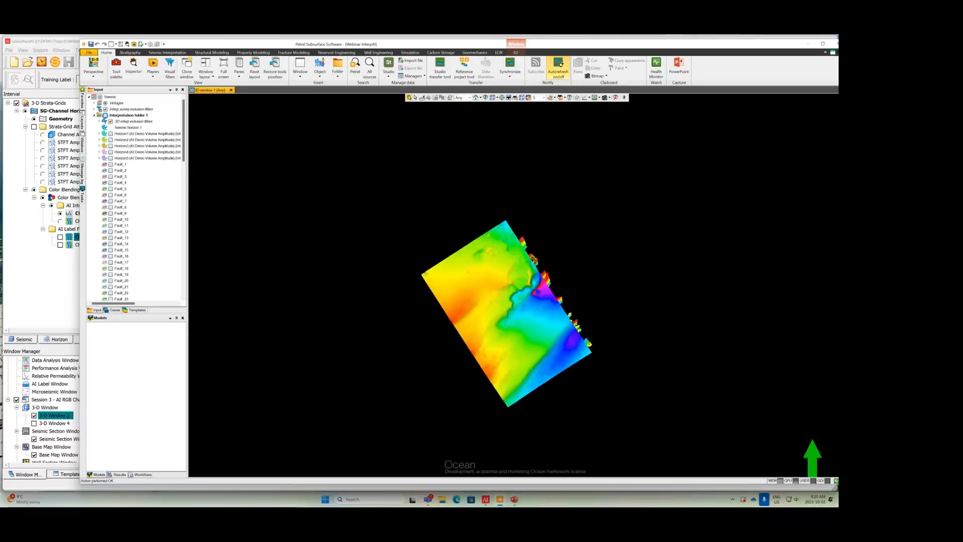
{"action": "left_click_drag", "start_coordinate": [491, 327], "coordinate": [502, 128]}
{"action": "scroll", "coordinate": [498, 324], "scroll_direction": "up", "scroll_amount": 5}
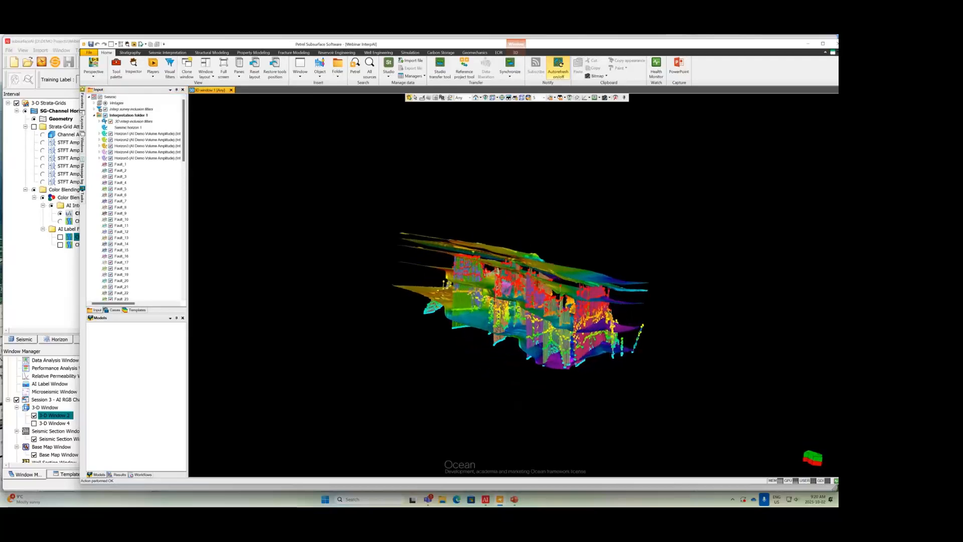
{"action": "left_click_drag", "start_coordinate": [476, 339], "coordinate": [469, 352]}
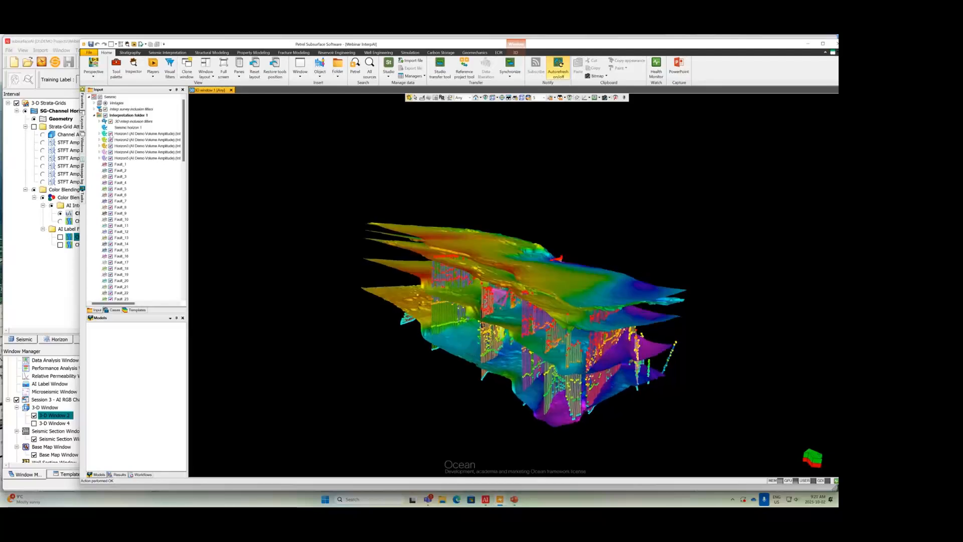
Step: Hide Horizon1 to Horizon5 in the 3D window, leaving the fault sticks displayed
{"action": "left_click", "coordinate": [110, 133]}
{"action": "left_click", "coordinate": [110, 140]}
{"action": "left_click", "coordinate": [110, 146]}
{"action": "left_click", "coordinate": [111, 151]}
{"action": "left_click", "coordinate": [110, 157]}
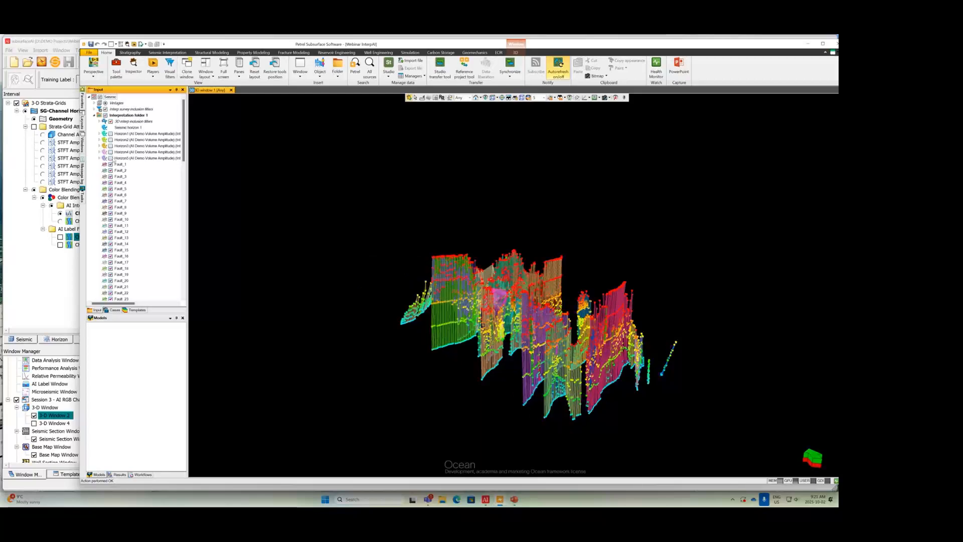
Step: Display the inline, crossline and time slice of the Thinning Volume together with the faults and orbit around them
{"action": "left_click", "coordinate": [93, 115]}
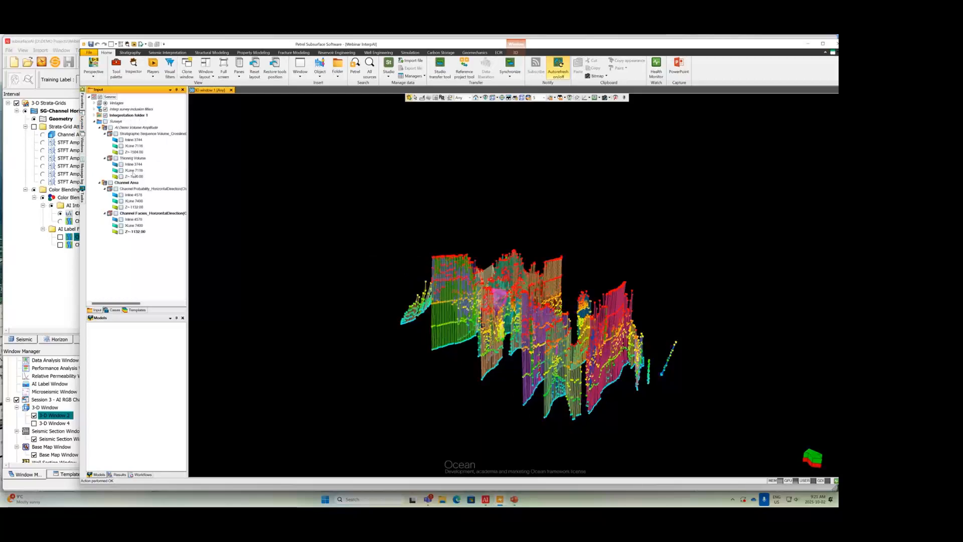
{"action": "left_click", "coordinate": [121, 164]}
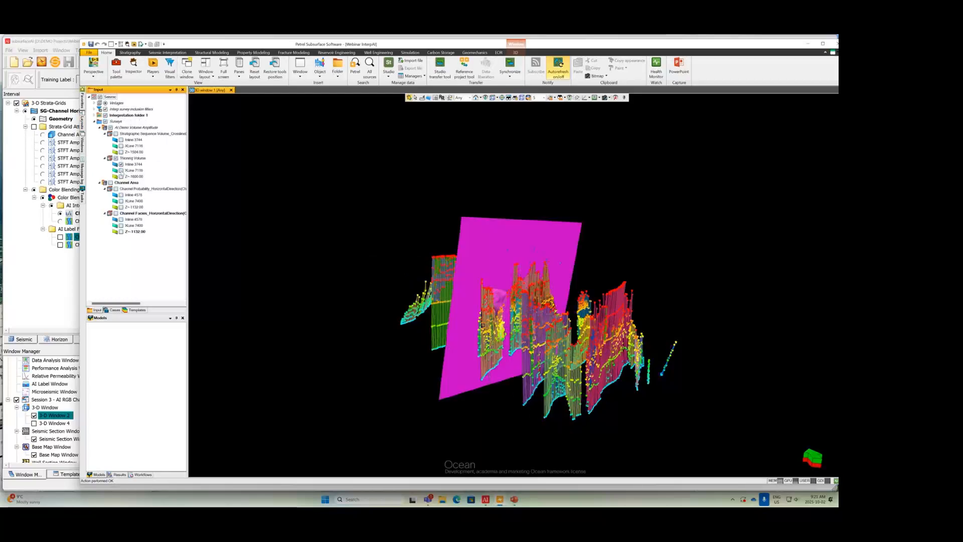
{"action": "left_click", "coordinate": [121, 170]}
{"action": "left_click", "coordinate": [121, 177]}
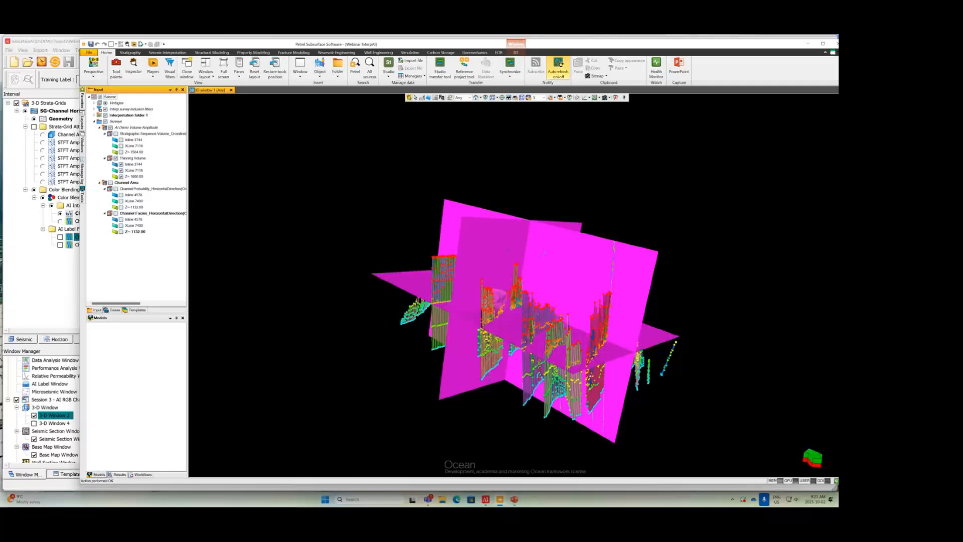
{"action": "left_click_drag", "start_coordinate": [509, 318], "coordinate": [309, 86]}
Step: Open a second 3D window and display the inline, crossline and time slice of the Stratigraphic Sequence Volume
{"action": "left_click", "coordinate": [301, 73]}
{"action": "left_click", "coordinate": [313, 89]}
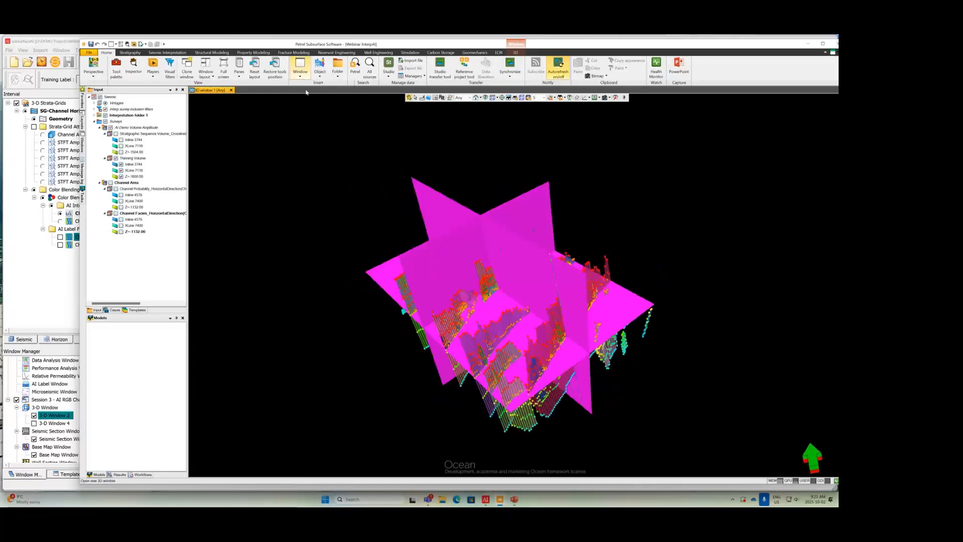
{"action": "left_click", "coordinate": [121, 139]}
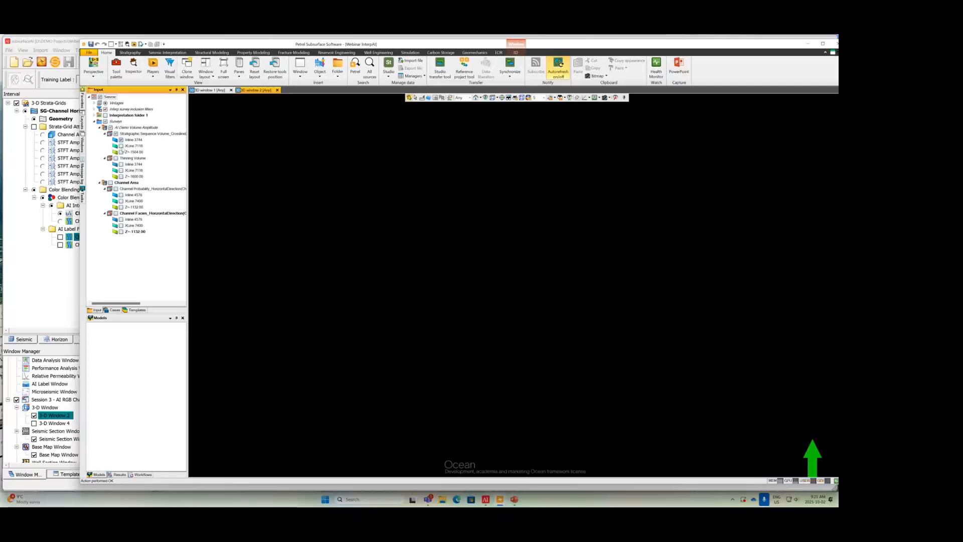
{"action": "left_click", "coordinate": [120, 145]}
{"action": "left_click", "coordinate": [121, 151]}
{"action": "mouse_move", "coordinate": [467, 290]}
{"action": "left_mouse_down"}
{"action": "mouse_move", "coordinate": [434, 208]}
{"action": "mouse_move", "coordinate": [484, 292]}
{"action": "left_mouse_up"}
Step: Add Horizon1 to Horizon5 to the stratigraphic sequence slices in the second 3D window and view them from the side
{"action": "left_click", "coordinate": [94, 115]}
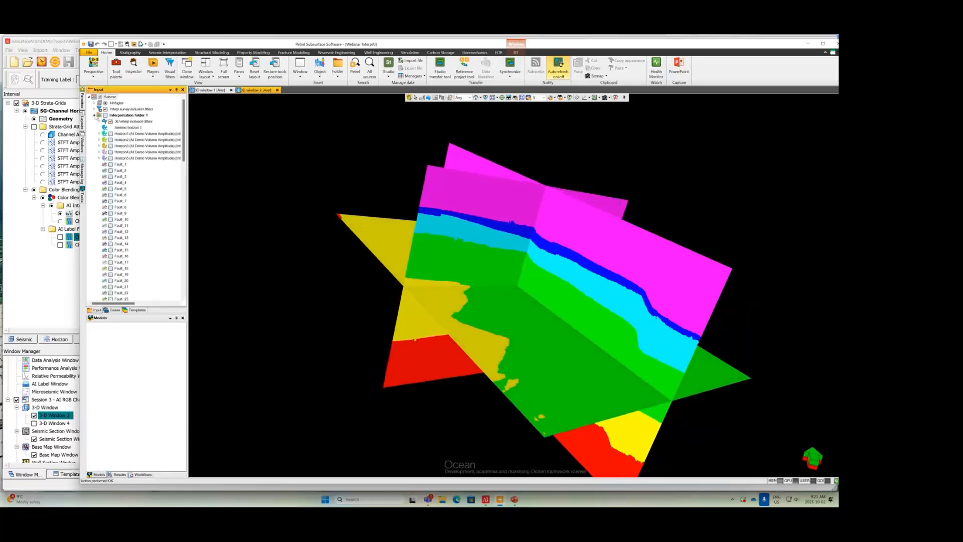
{"action": "left_click", "coordinate": [110, 133]}
{"action": "left_click", "coordinate": [111, 139]}
{"action": "left_click", "coordinate": [110, 145]}
{"action": "left_click", "coordinate": [110, 152]}
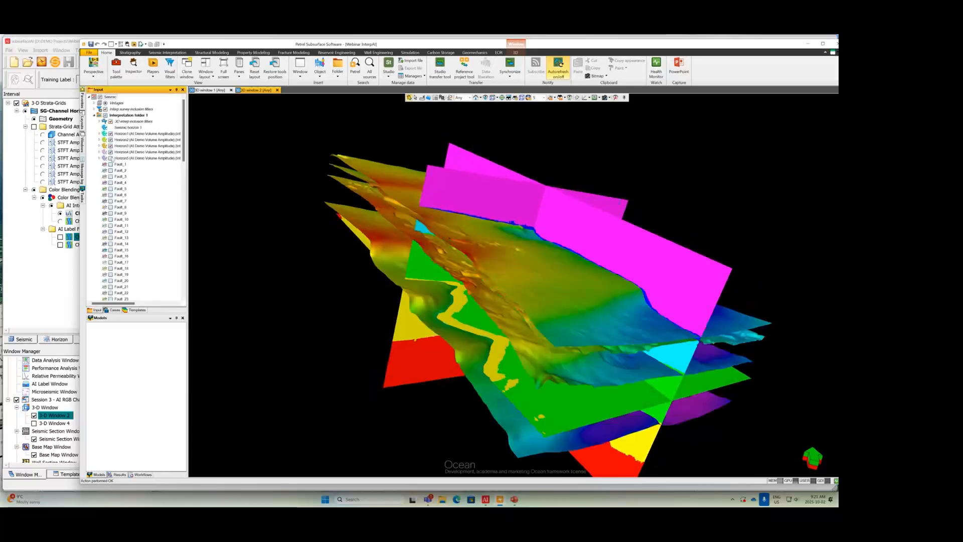
{"action": "left_click", "coordinate": [110, 158]}
{"action": "left_click_drag", "start_coordinate": [442, 357], "coordinate": [505, 371]}
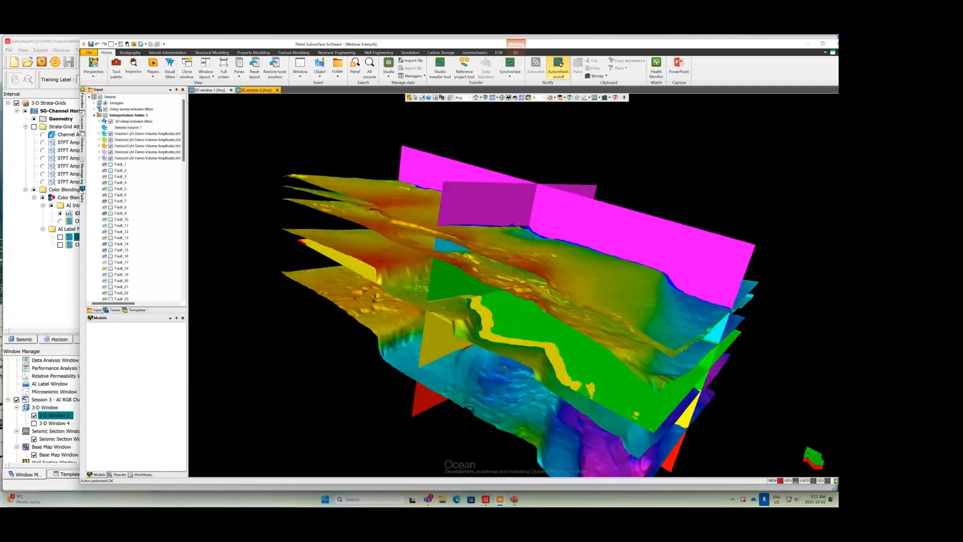
Step: Open a third 3D window and display the inline, crossline and time slice of the Channel Probability_HorizontalDirection volume
{"action": "left_click", "coordinate": [303, 64]}
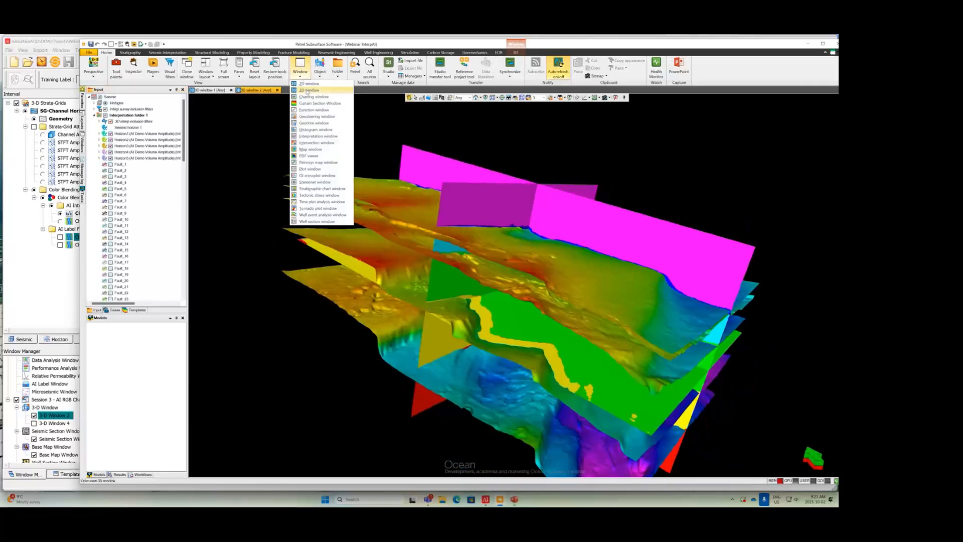
{"action": "left_click", "coordinate": [321, 91]}
{"action": "left_click", "coordinate": [94, 115]}
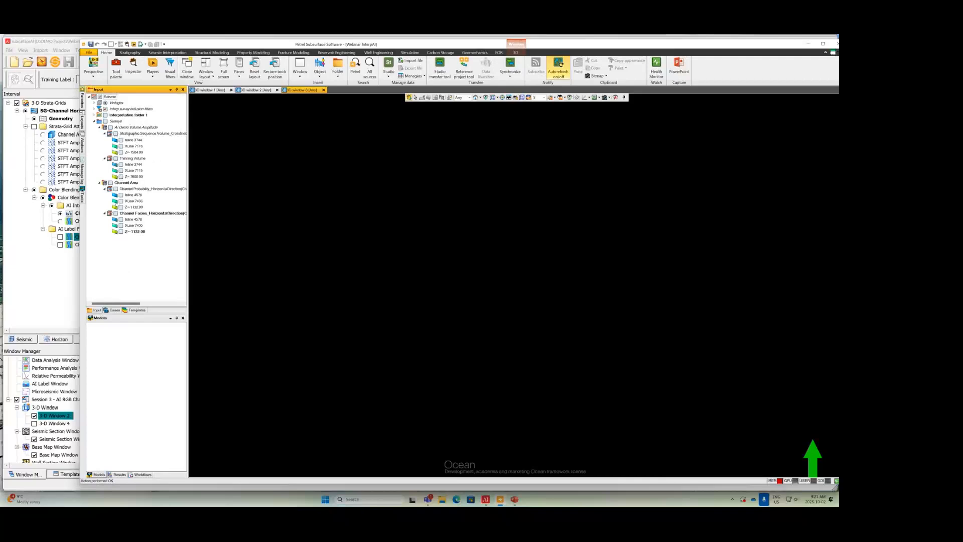
{"action": "left_click", "coordinate": [121, 194]}
{"action": "left_click", "coordinate": [121, 201]}
{"action": "left_click", "coordinate": [121, 207]}
{"action": "left_click_drag", "start_coordinate": [469, 276], "coordinate": [499, 266]}
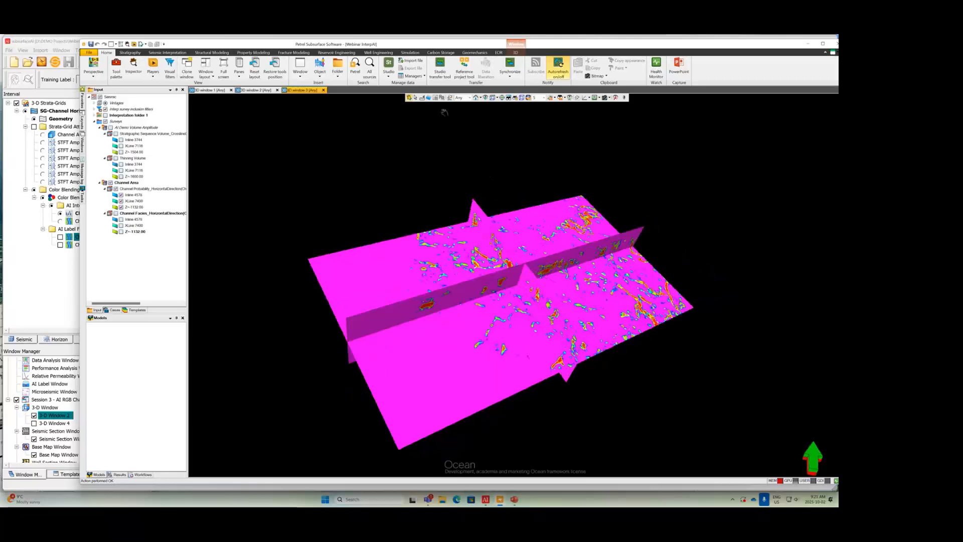
Step: Move the Channel Probability time slice through the volume to different depths and examine the channels from another side
{"action": "left_click_drag", "start_coordinate": [511, 325], "coordinate": [513, 318]}
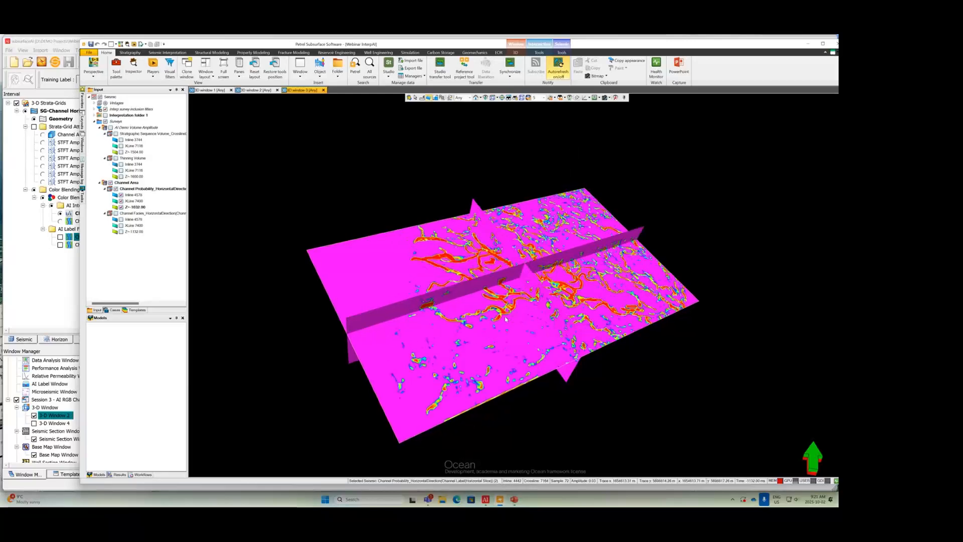
{"action": "left_click", "coordinate": [410, 98]}
{"action": "left_click_drag", "start_coordinate": [637, 344], "coordinate": [490, 347]}
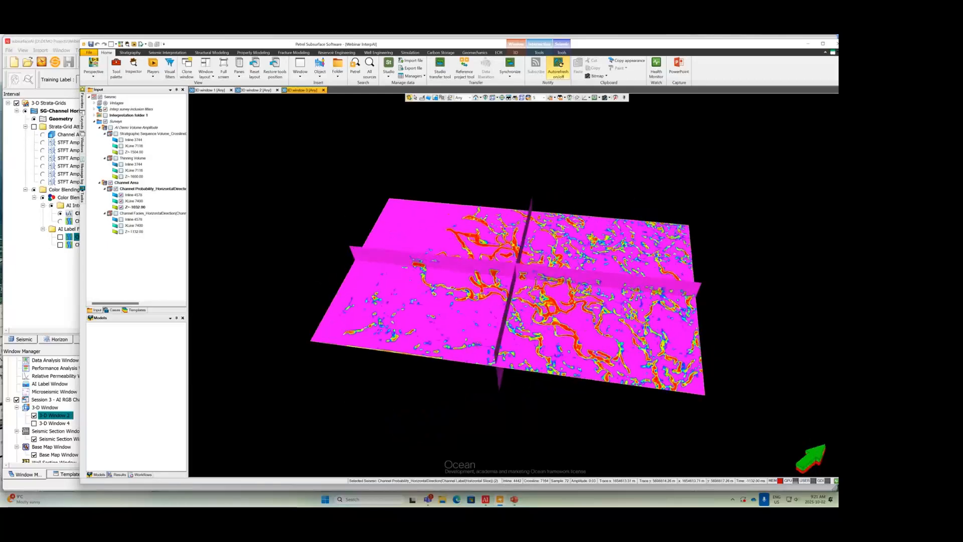
{"action": "scroll", "coordinate": [478, 344], "scroll_direction": "down", "scroll_amount": 1}
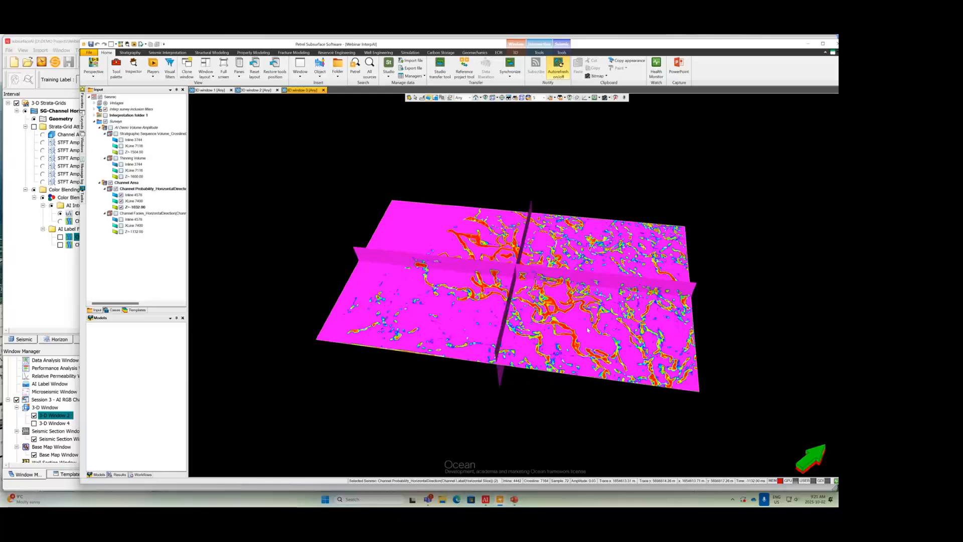
{"action": "left_click_drag", "start_coordinate": [595, 329], "coordinate": [592, 332]}
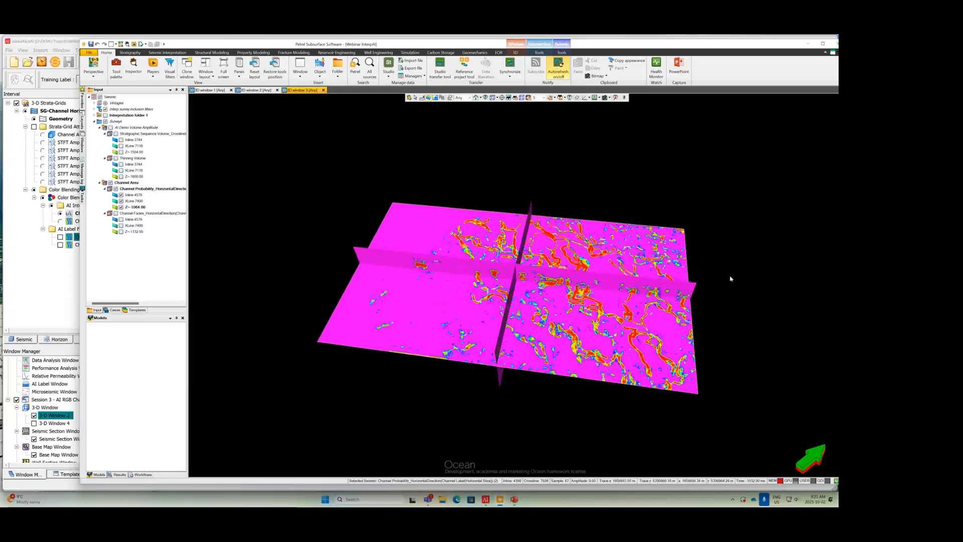